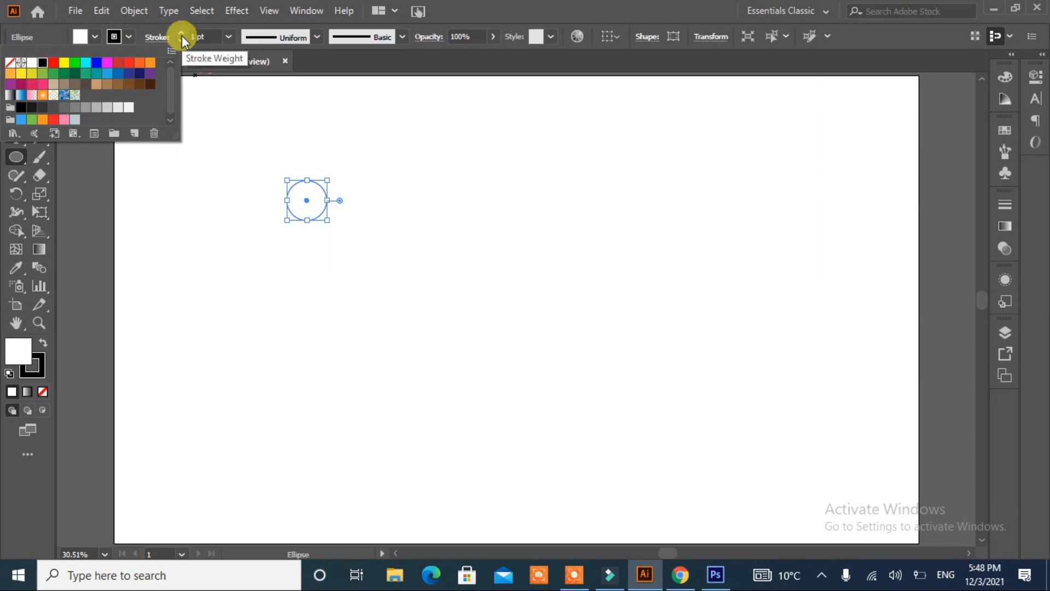
- Set the circle's stroke weight to 15 pt and enlarge the circle to about twice its diameter
left_click(182, 31)
left_click(181, 31)
left_click(182, 32)
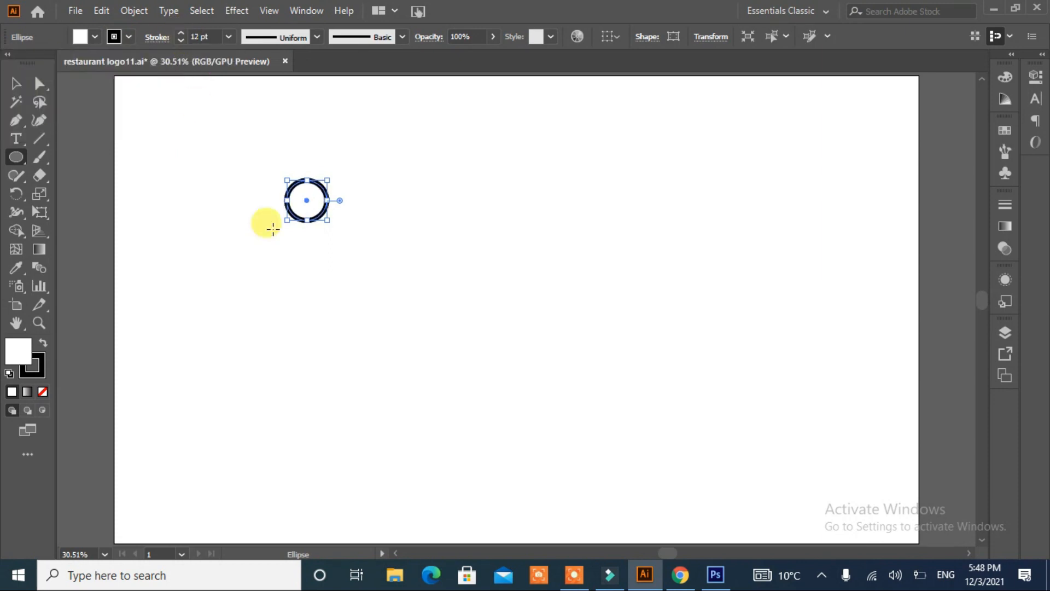
left_click_drag(328, 224, 368, 261)
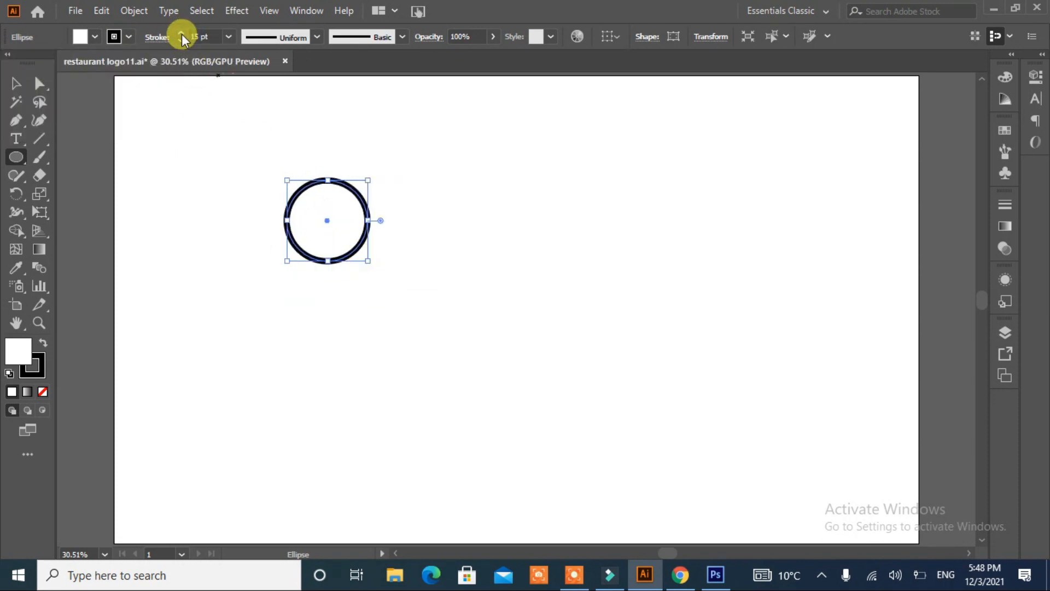
- Duplicate the circle into a row of five overlapping circles arranged in an arch
left_click(16, 84)
left_click_drag(330, 223, 489, 230)
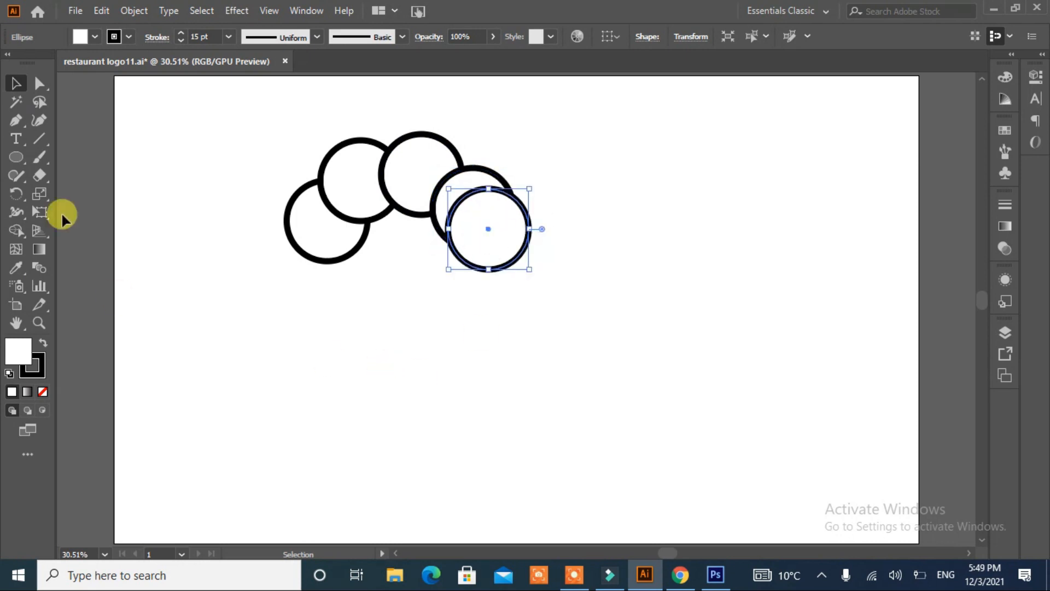
- Cut the second circle with Scissors, delete its lower part, and remove the fill from all the circles
left_click_drag(40, 178, 68, 187)
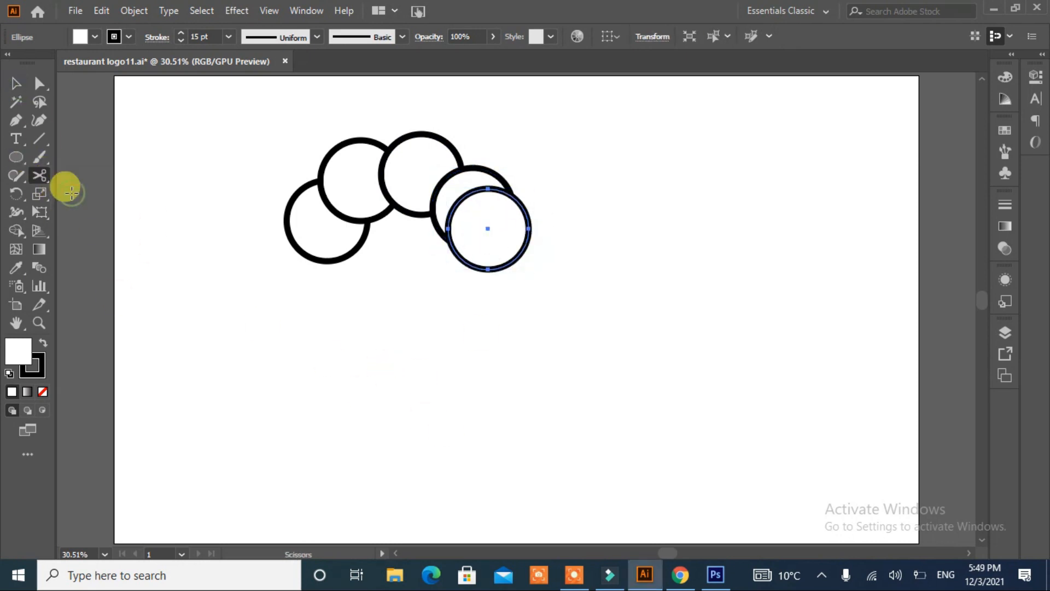
left_click(323, 196)
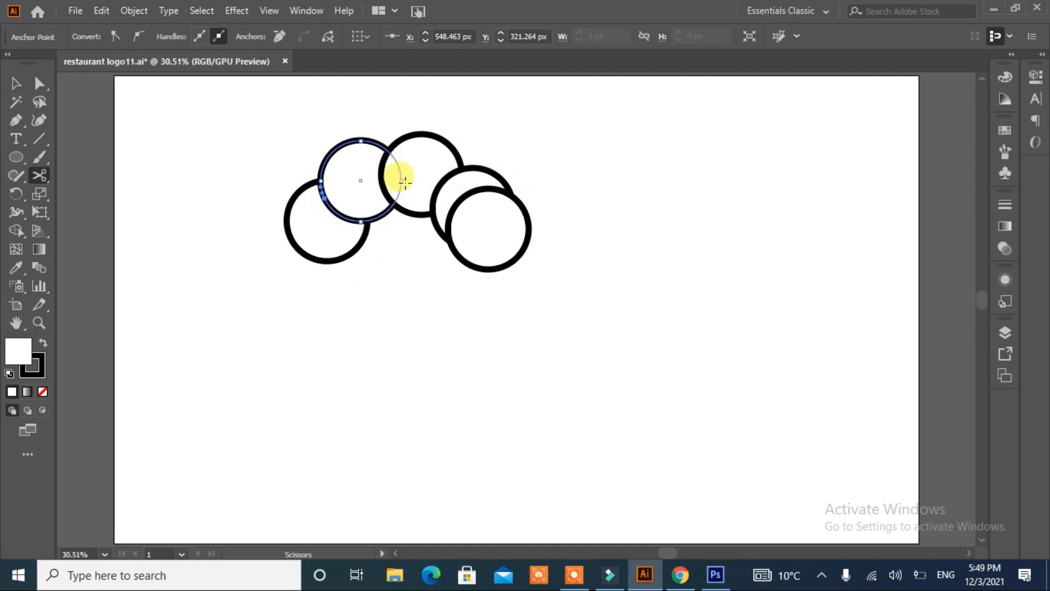
key("Delete")
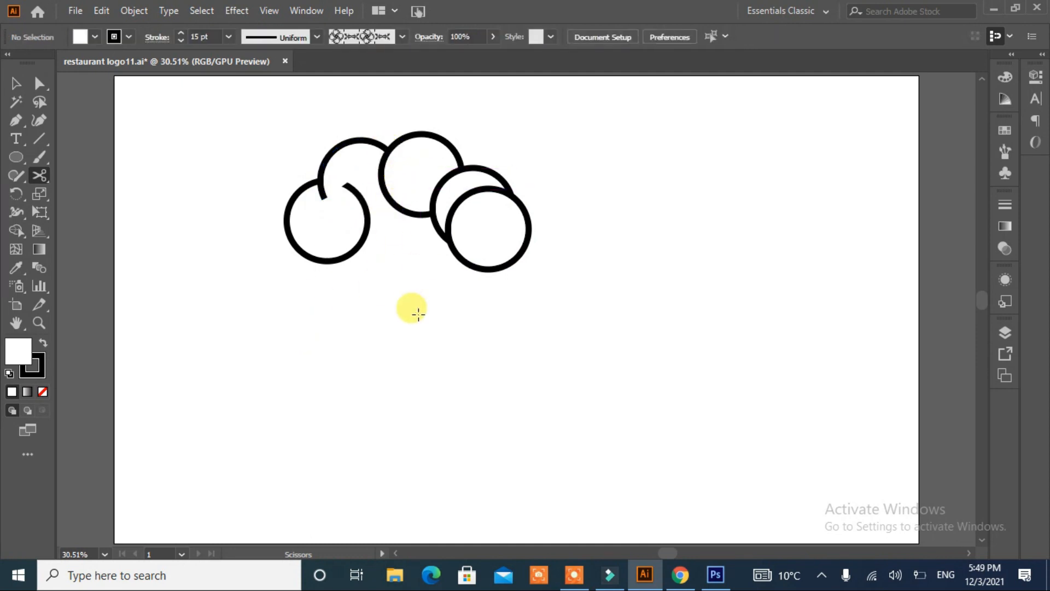
left_click_drag(238, 297, 240, 299)
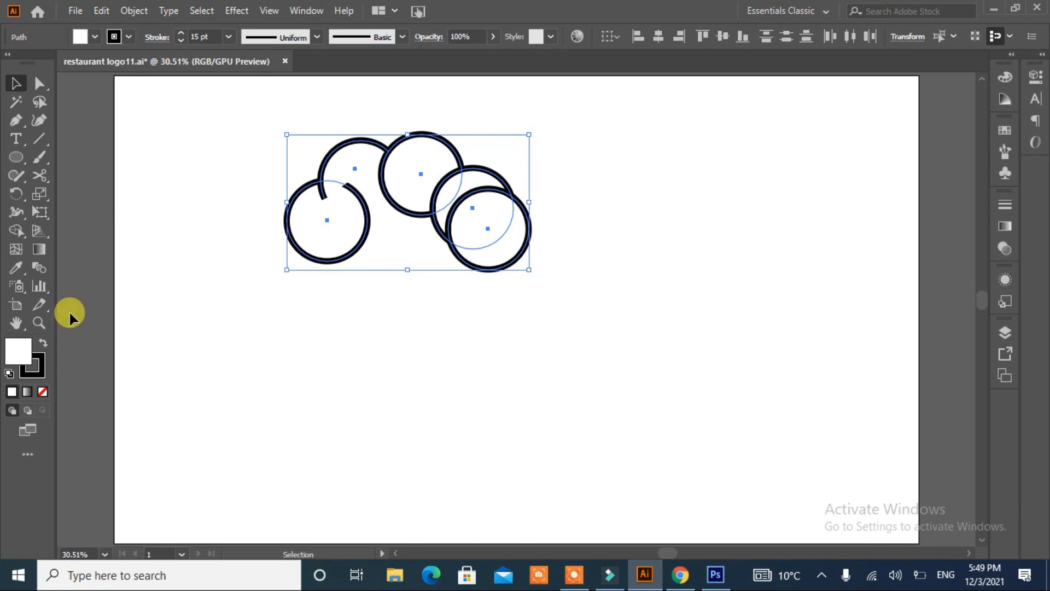
- Cut the leftmost circle at its top and lower left with Scissors and delete its right part, keeping the outer arc
left_click(39, 175)
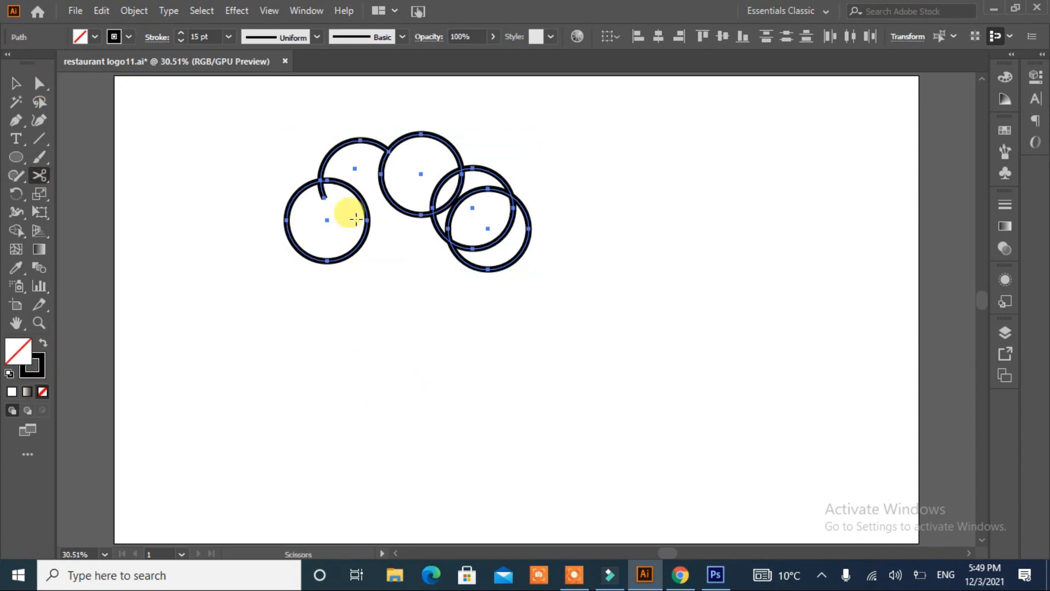
left_click(321, 179)
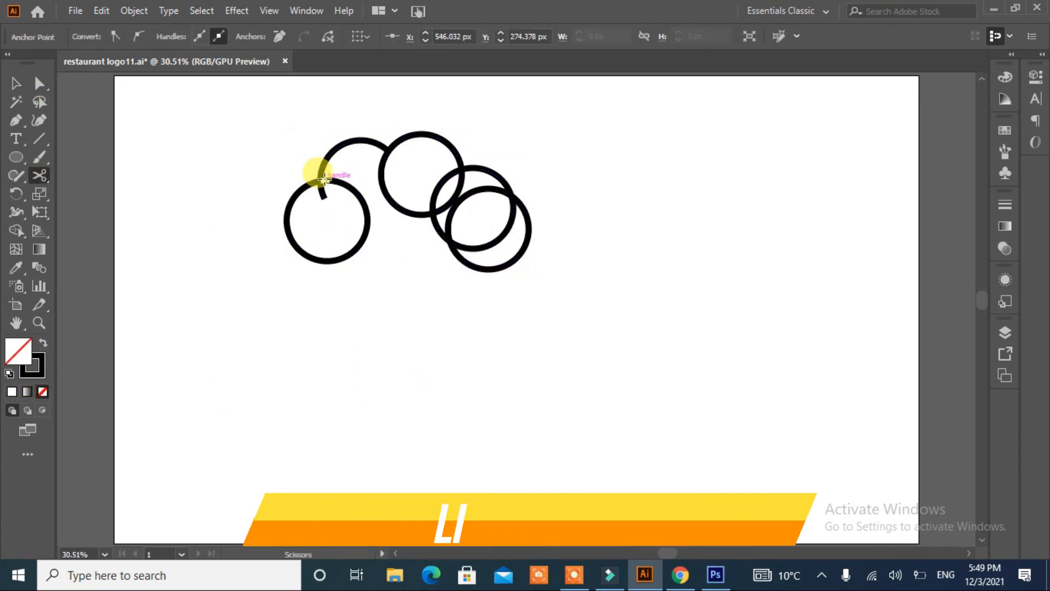
left_click(301, 245)
left_click(679, 305)
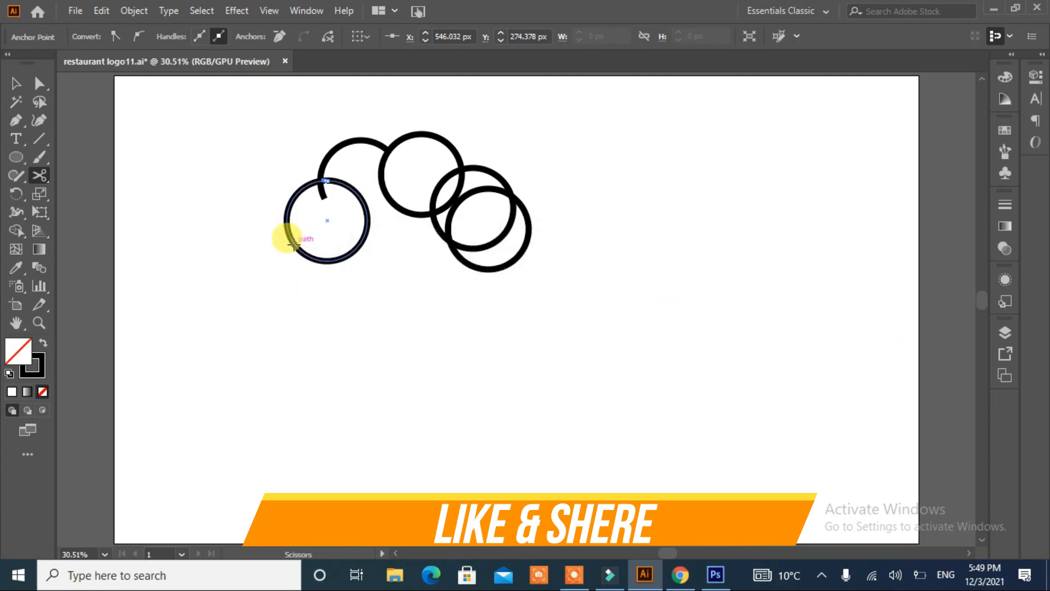
left_click(310, 257)
left_click(16, 83)
left_click(360, 244)
key("Delete")
- Cut the third, fourth and fifth circles near their intersections with Scissors and delete the rightmost circle's inner part
key("c")
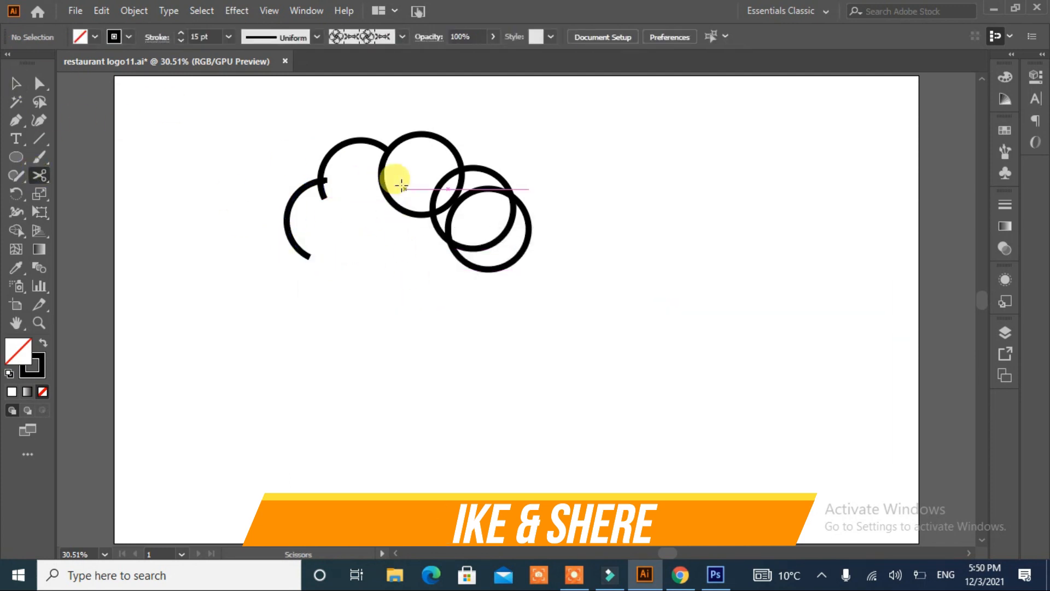
left_click(381, 171)
left_click(461, 170)
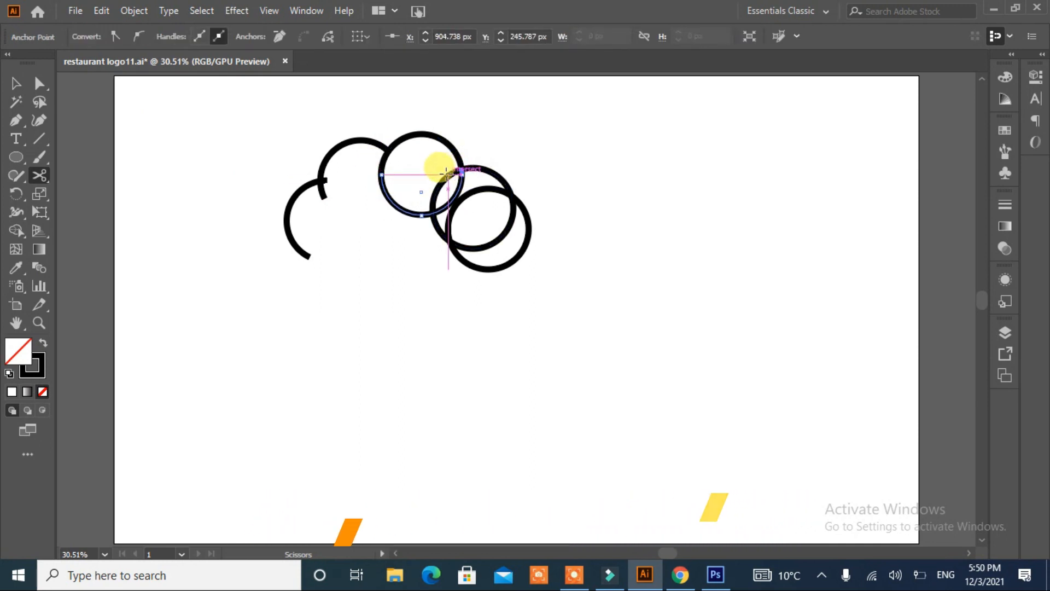
left_click(511, 196)
left_click(487, 188)
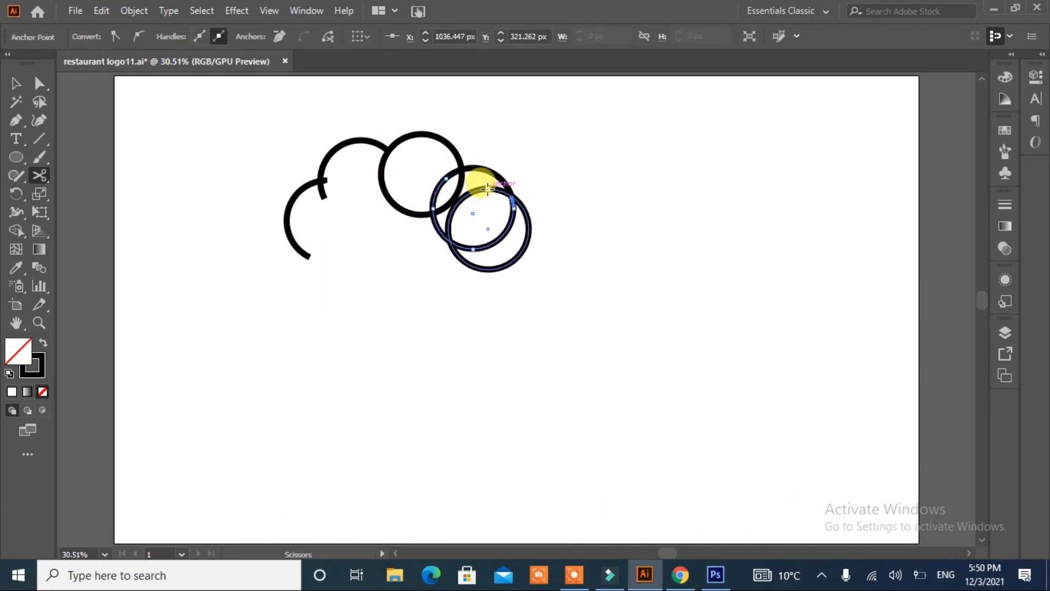
left_click(514, 252)
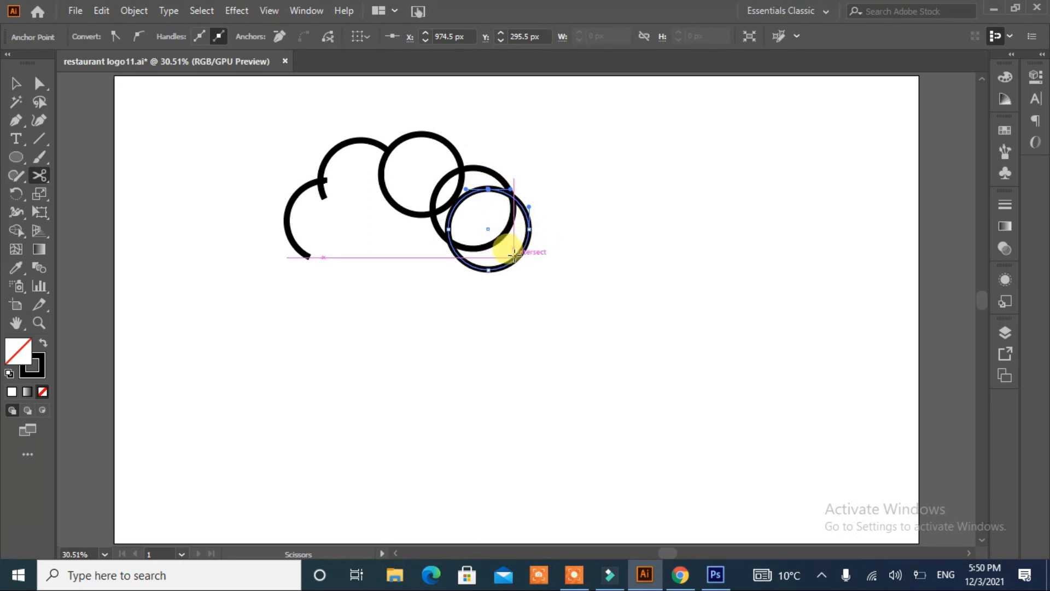
key("Delete")
- Delete the lower segments of the fourth and third circles, leaving only their upper arcs
left_click(38, 84)
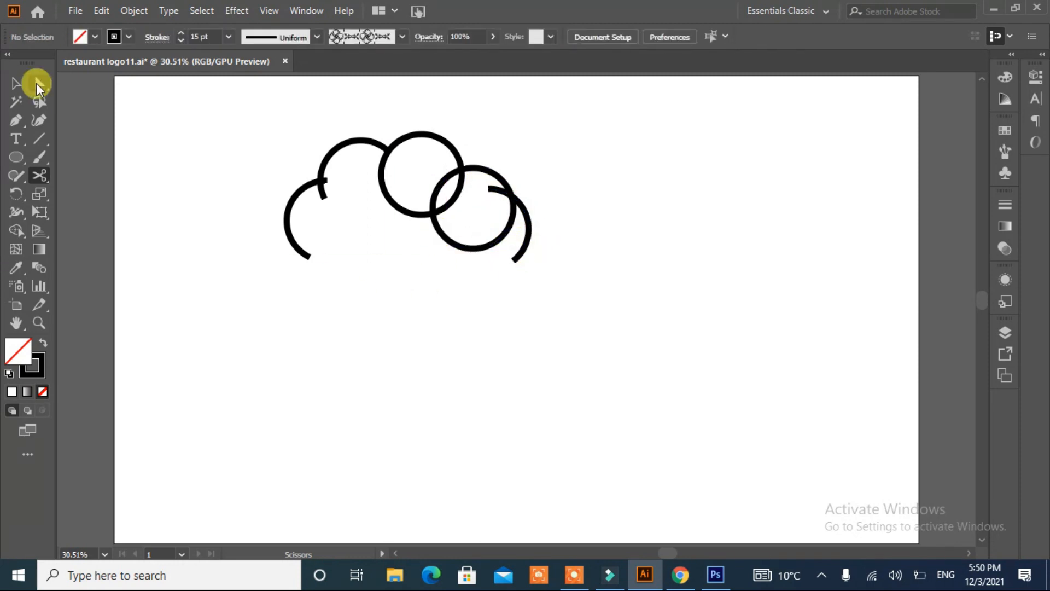
left_click(450, 242)
key("Delete")
key("Delete")
left_click(427, 215)
key("Delete")
key("Delete")
- Apply the lens-shaped width profile with tapered ends to all five arcs of the cloud outline
left_click_drag(546, 156, 285, 278)
left_click(16, 83)
left_click_drag(571, 133, 263, 281)
left_click(228, 37)
left_click(312, 37)
left_click(270, 97)
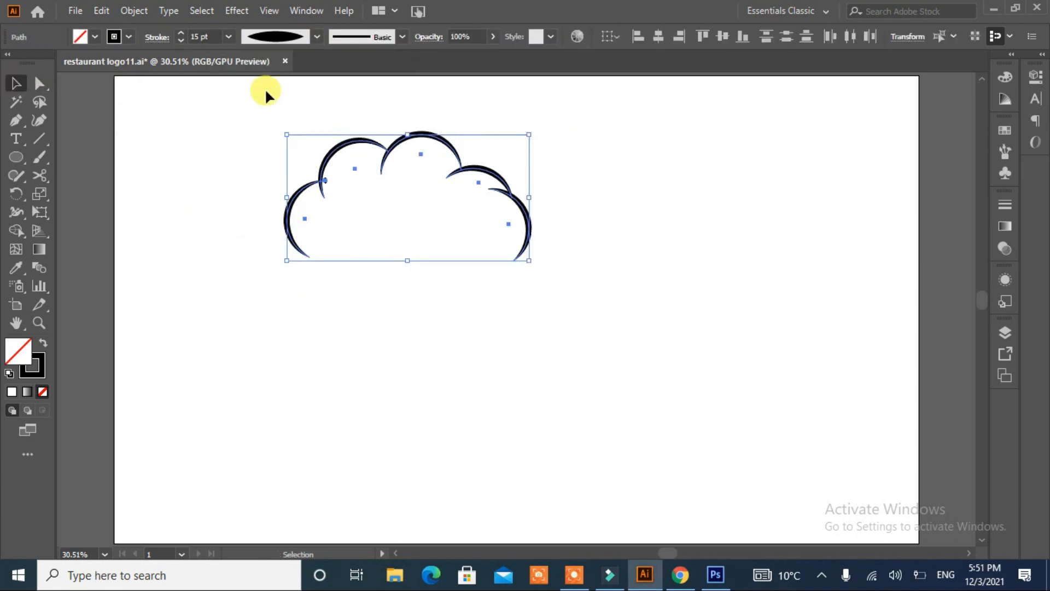
left_click(165, 222)
- Draw a closed rectangular hat band about 548 px wide with the Pen tool beneath the cloud outline
left_click(15, 120)
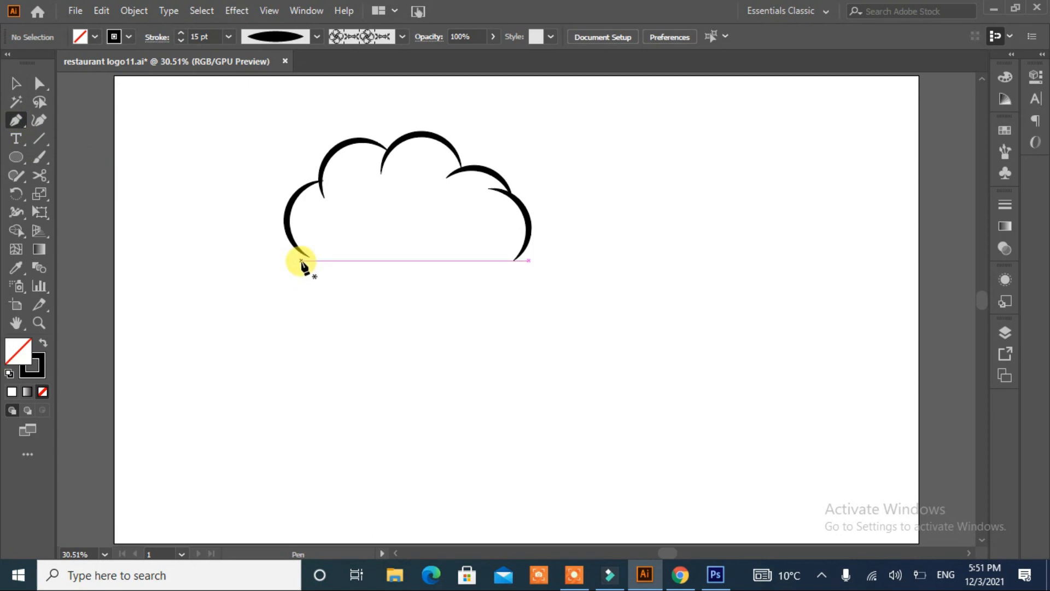
left_click(306, 293)
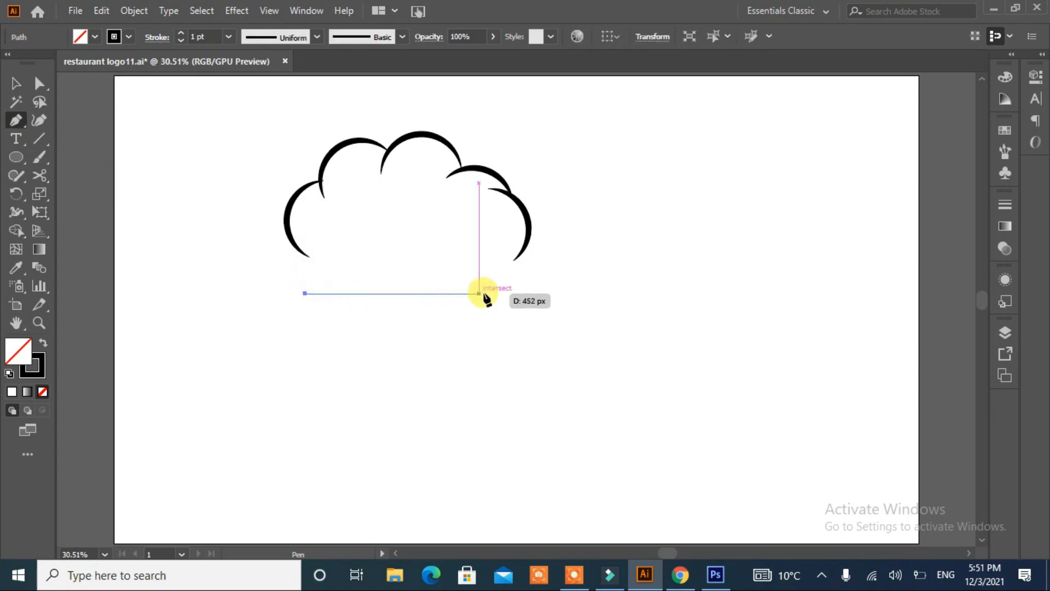
left_click(516, 294)
left_click(516, 250)
left_click(305, 250)
- Bow the hat band's top edge slightly upward and set its stroke weight to 13 pt
left_click_drag(19, 120, 47, 174)
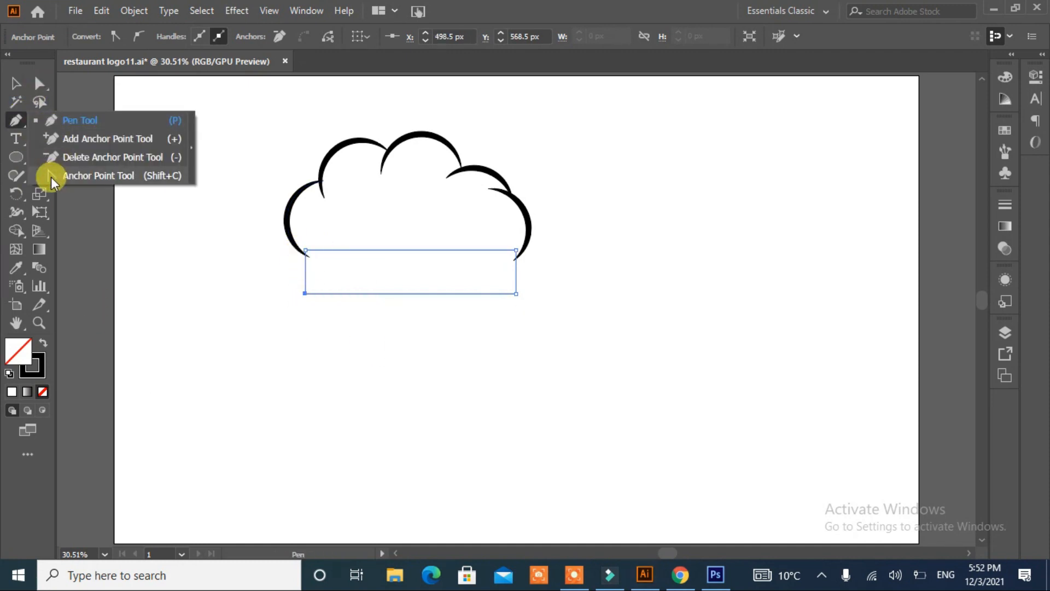
left_click_drag(409, 249, 409, 237)
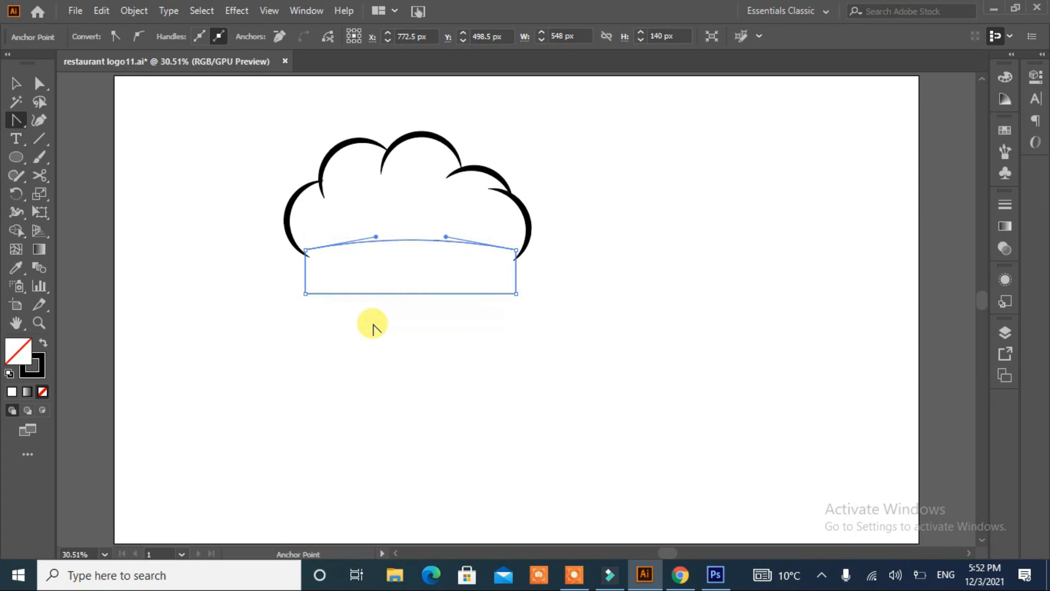
left_click(184, 193)
left_click(320, 293)
left_click(181, 33)
left_click(182, 236)
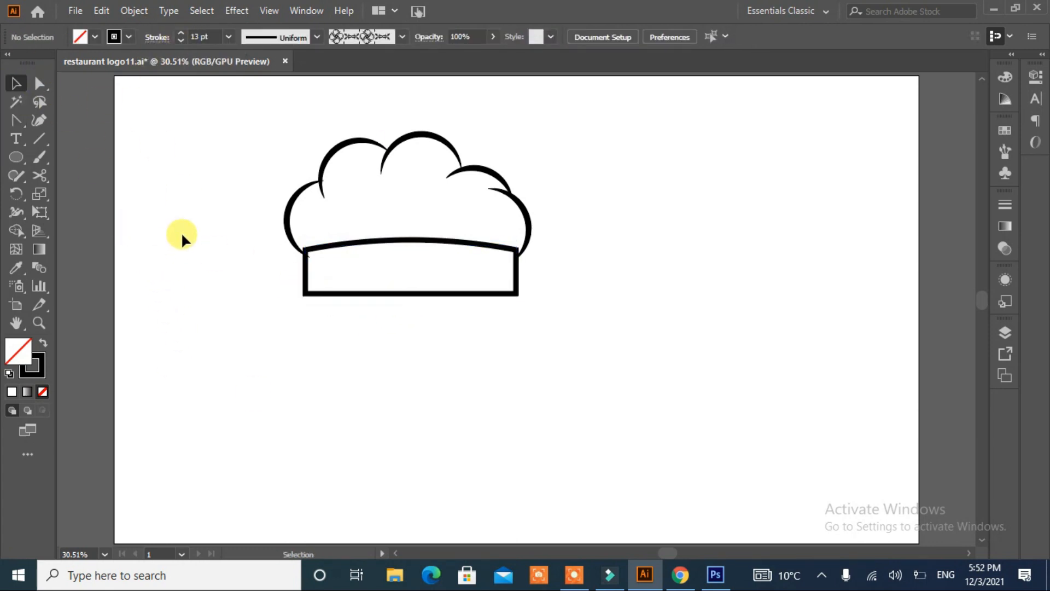
- Move the hat band slightly down and stretch the cloud arcs upward to make the crown taller
left_click_drag(435, 293, 436, 298)
left_click(438, 342)
left_click_drag(247, 215, 246, 215)
mouse_move(409, 129)
left_mouse_down()
mouse_move(375, 89)
mouse_move(391, 110)
mouse_move(412, 112)
left_mouse_up()
left_click(573, 205)
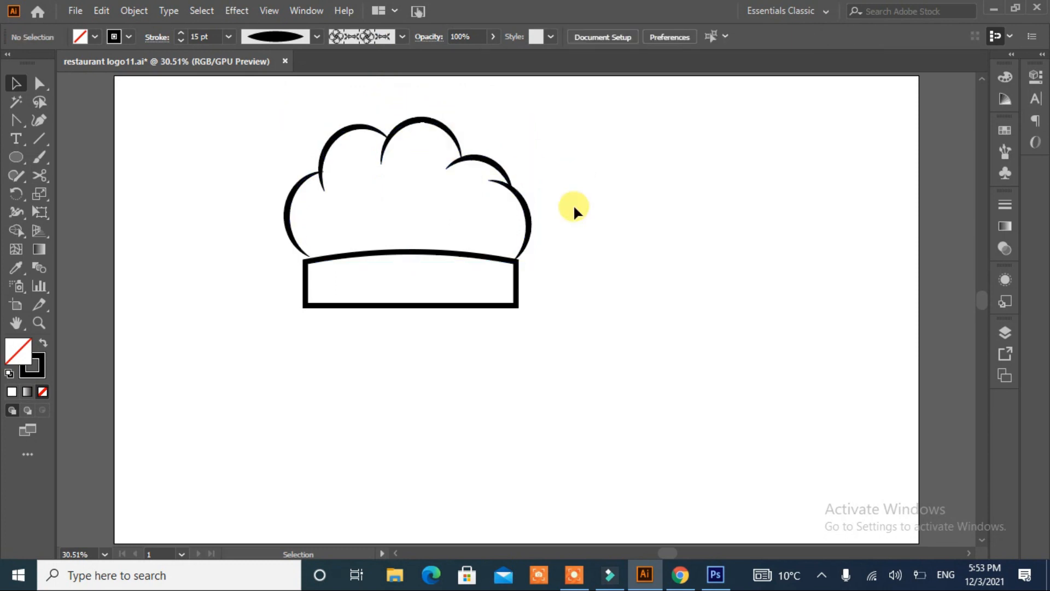
- Bow the hat band's bottom edge upward to match its top edge and switch to the Pen tool
key("shift+c")
left_click_drag(410, 305, 412, 298)
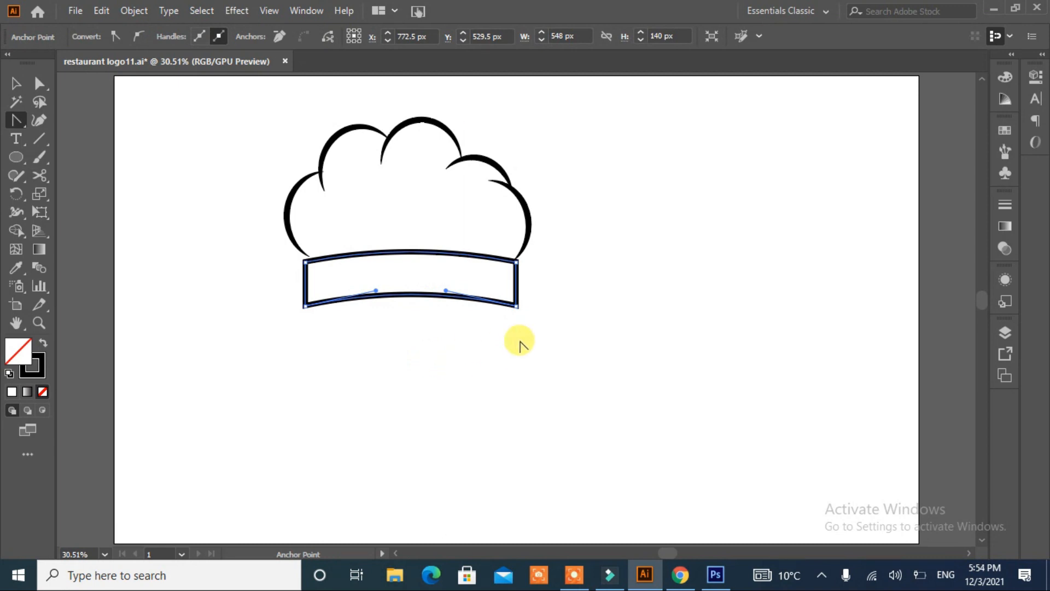
left_click_drag(16, 120, 63, 118)
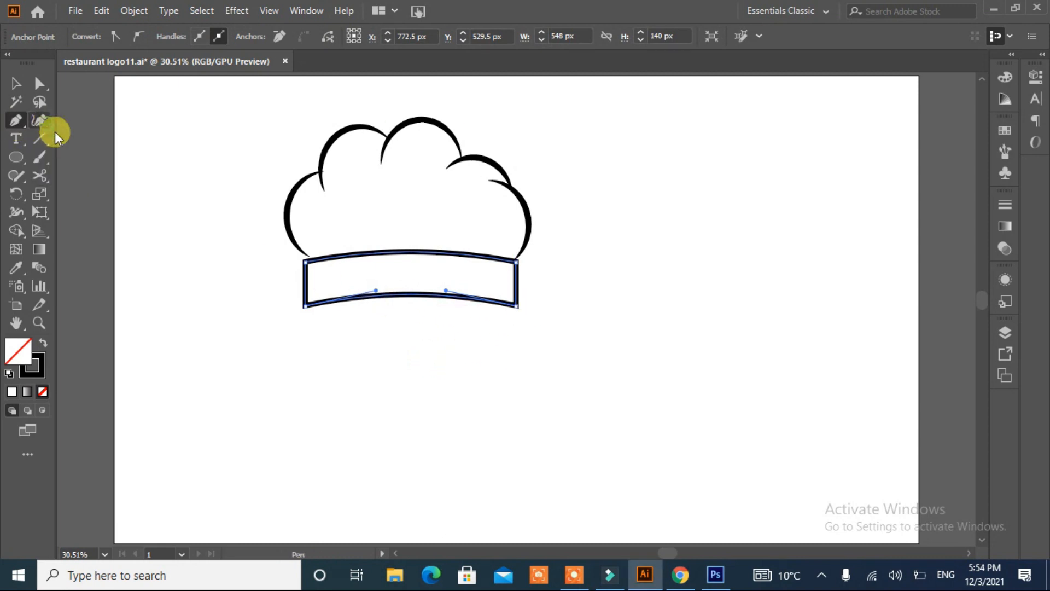
left_click(323, 260)
left_click(321, 262)
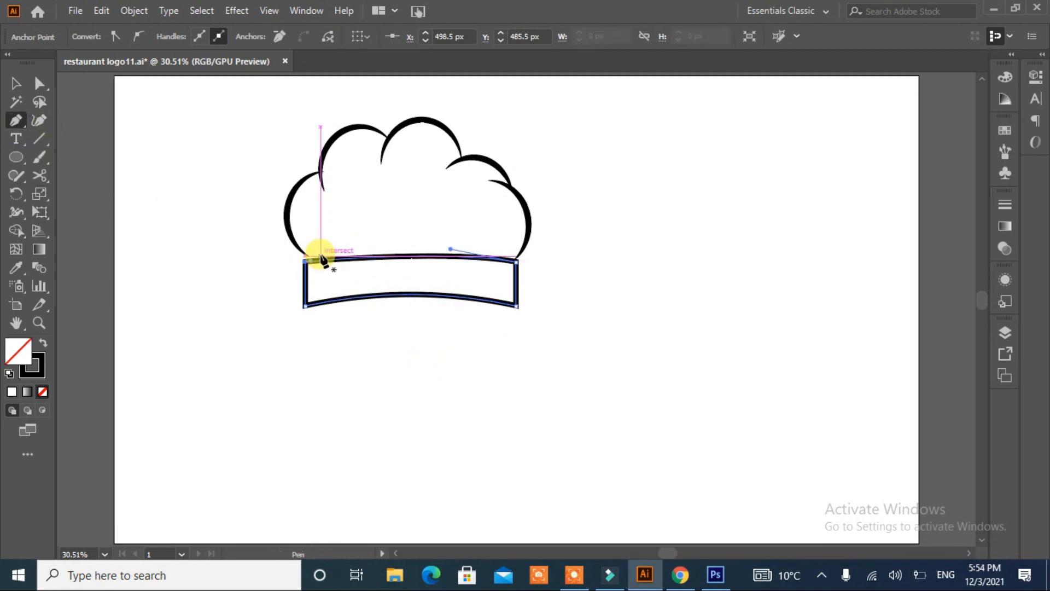
key("ctrl+z")
- Draw a closed shape with four curved, flame-like peaks along the hat band's top edge using the Pen tool
left_click(319, 265)
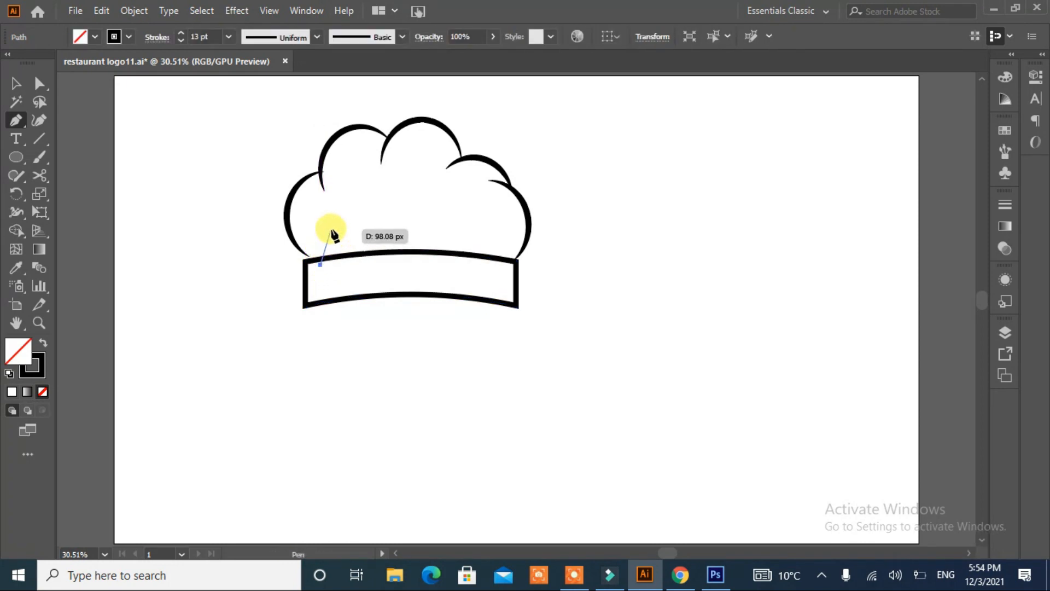
left_click(332, 227)
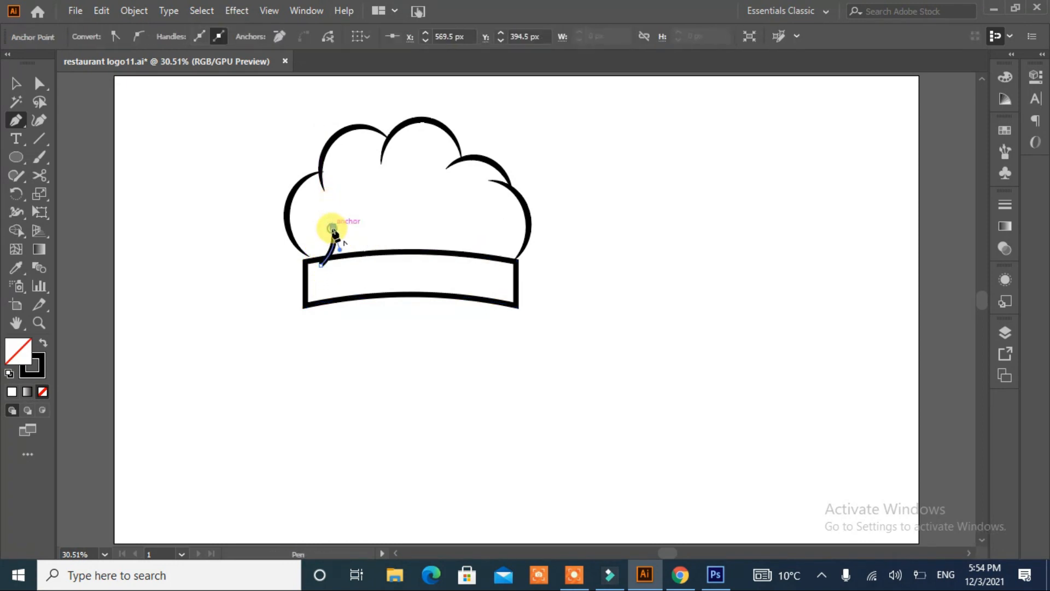
left_click_drag(390, 251, 390, 252)
left_click(363, 253)
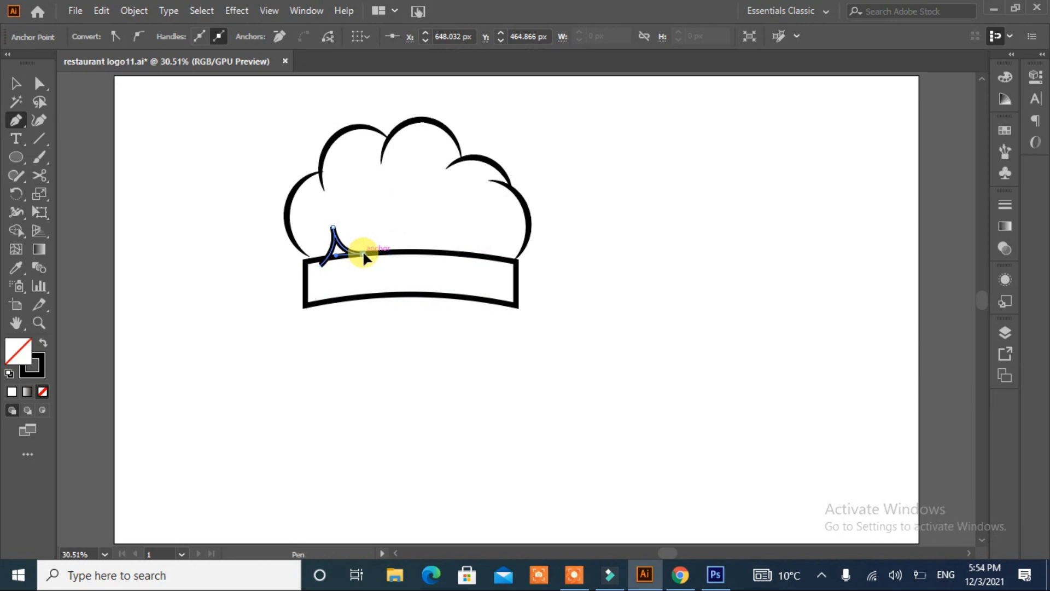
left_click(381, 218)
mouse_move(417, 251)
left_mouse_down()
mouse_move(446, 246)
mouse_move(431, 225)
mouse_move(447, 218)
mouse_move(477, 251)
mouse_move(503, 253)
left_mouse_up()
left_click(417, 251)
left_click(431, 226)
left_click(460, 251)
left_click_drag(472, 221, 491, 213)
left_click(470, 220)
left_click_drag(488, 256, 521, 264)
left_click(488, 257)
left_click_drag(321, 265, 281, 284)
- Swap the peaked shape's fill and stroke to make it solid black without an outline
left_click(41, 87)
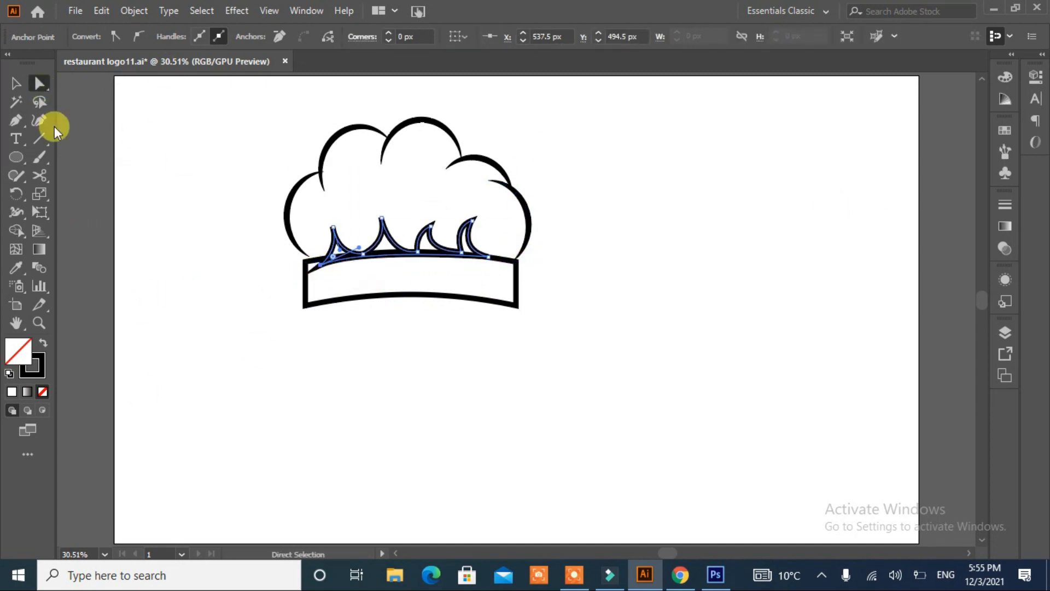
key("v")
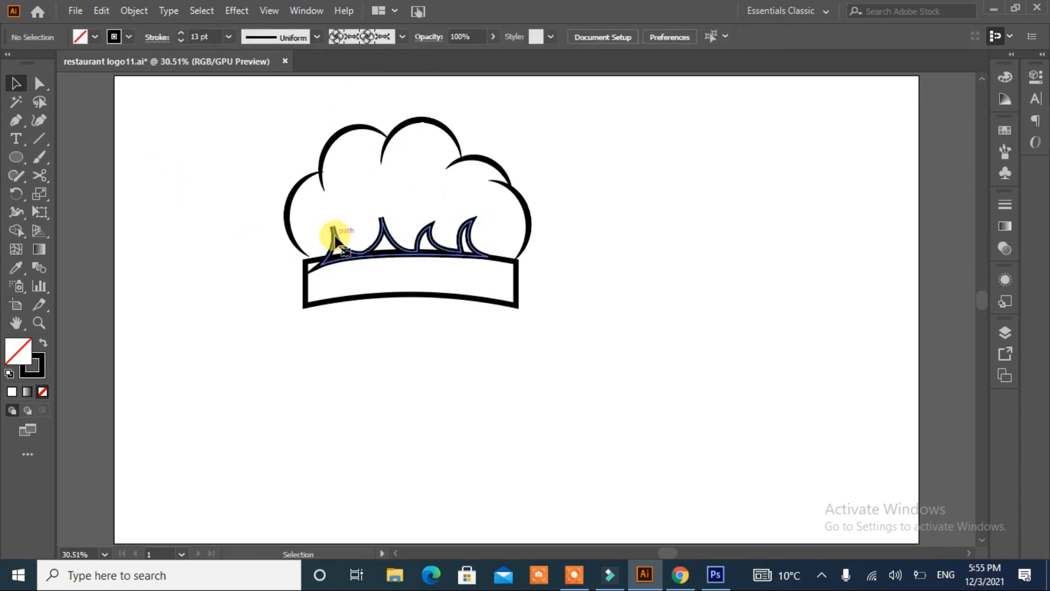
left_click(180, 41)
left_click(41, 343)
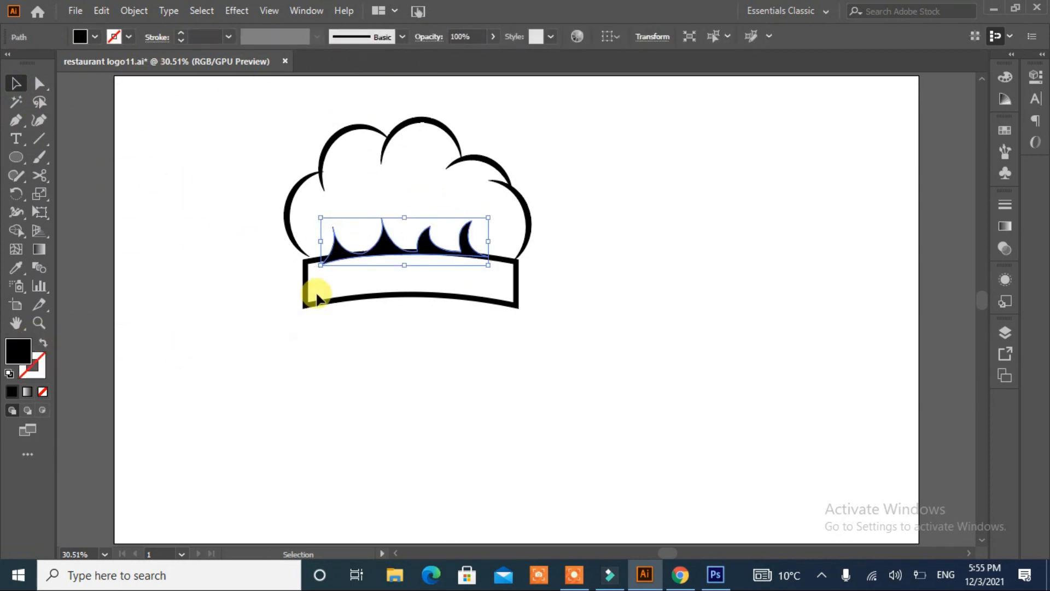
- Shift the peaked shape slightly up and right and extend its left end point to the hat band's upper left corner
key("a")
left_click_drag(488, 247, 495, 254)
left_click(154, 163)
mouse_move(327, 263)
left_mouse_down()
mouse_move(306, 256)
mouse_move(322, 260)
left_mouse_up()
left_click(495, 254)
left_click_drag(463, 245, 495, 258)
left_click_drag(310, 257, 305, 262)
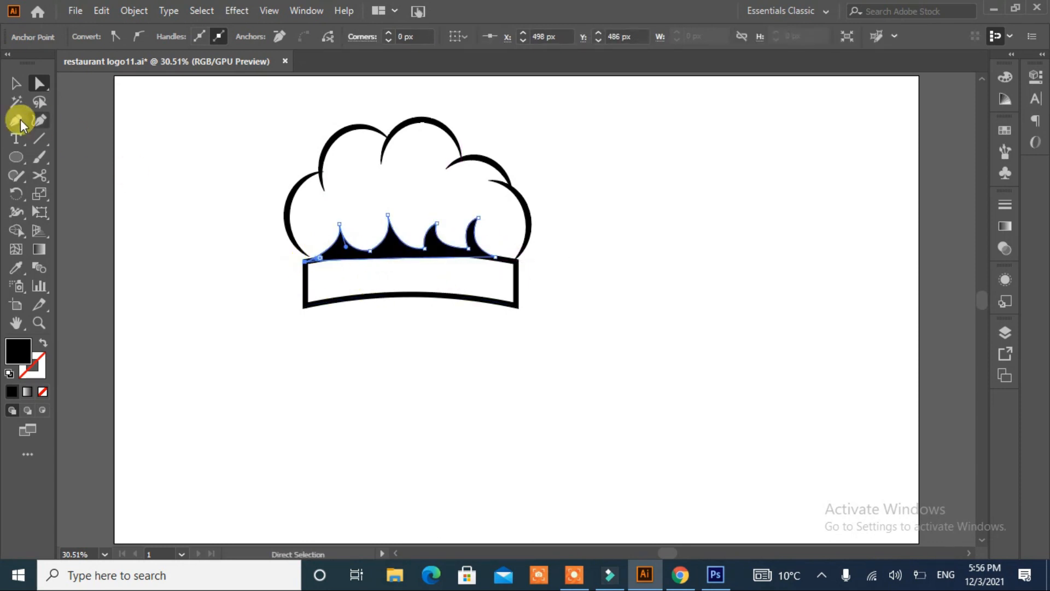
- Curve the peaked shape's bottom edge with the Anchor Point tool so it follows the hat band's top edge
left_click_drag(20, 125, 60, 174)
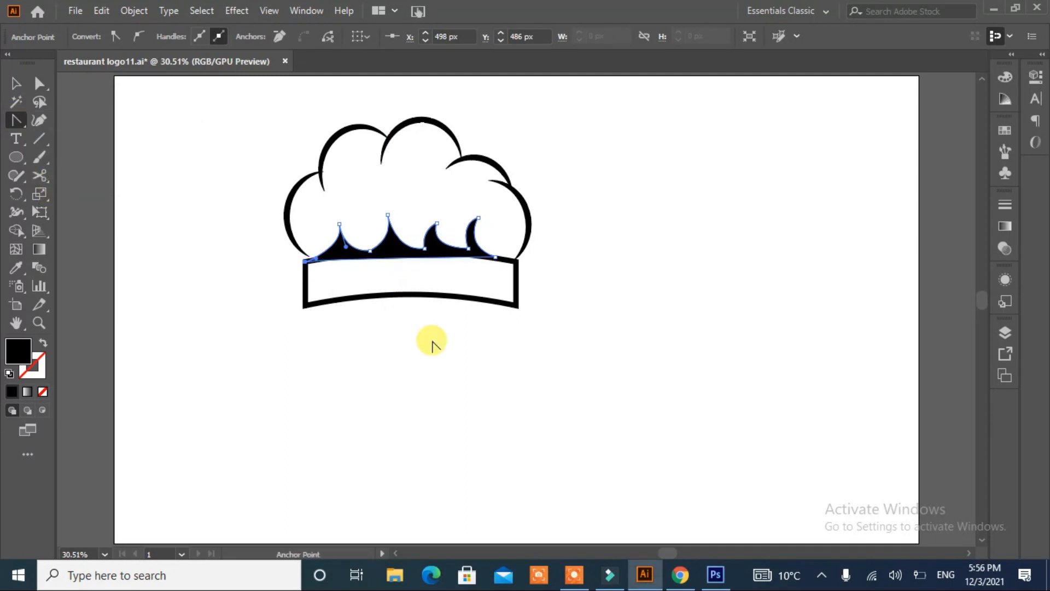
key("ctrl+plus")
key("ctrl+plus")
key("ctrl+plus")
key("ctrl+plus")
left_click_drag(877, 289, 567, 288)
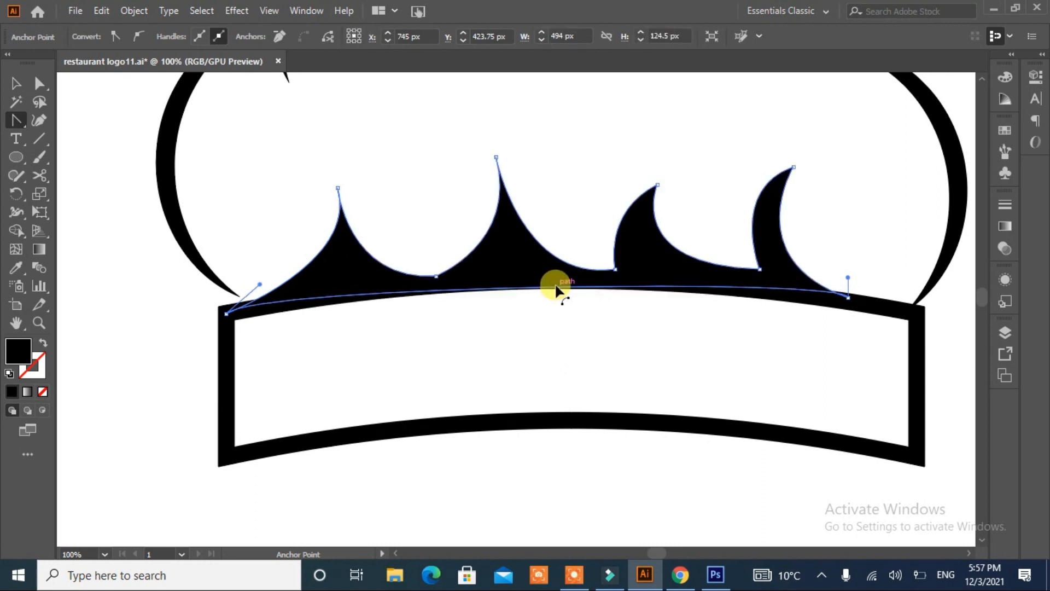
left_click_drag(839, 272, 690, 280)
left_click_drag(227, 314, 485, 259)
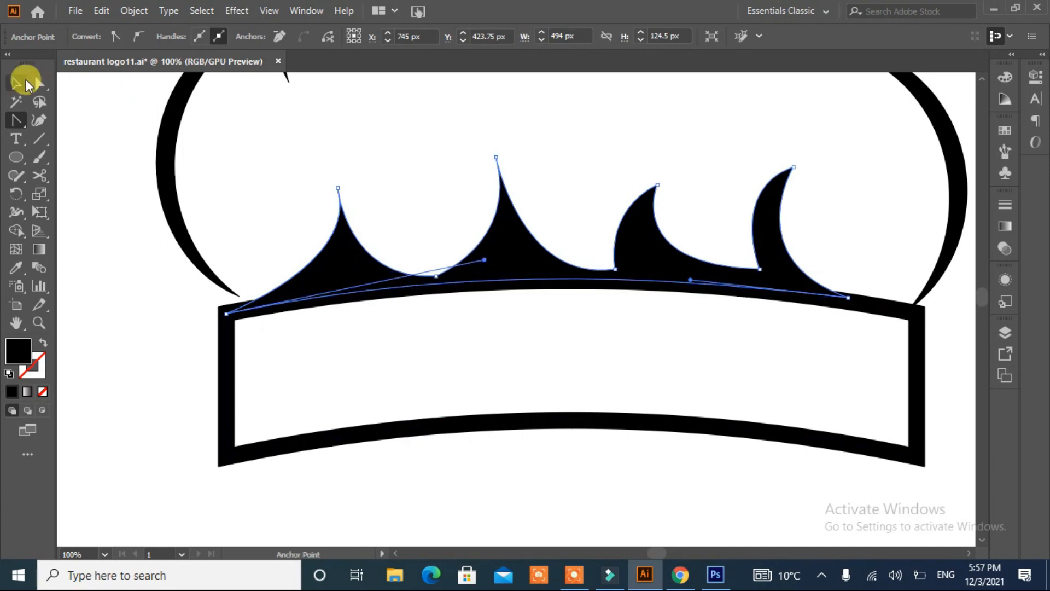
- Round the sharp valley between the first two peaks of the black fold shape into a smooth curve
left_click(16, 83)
left_click(152, 310)
left_click(328, 274)
key("a")
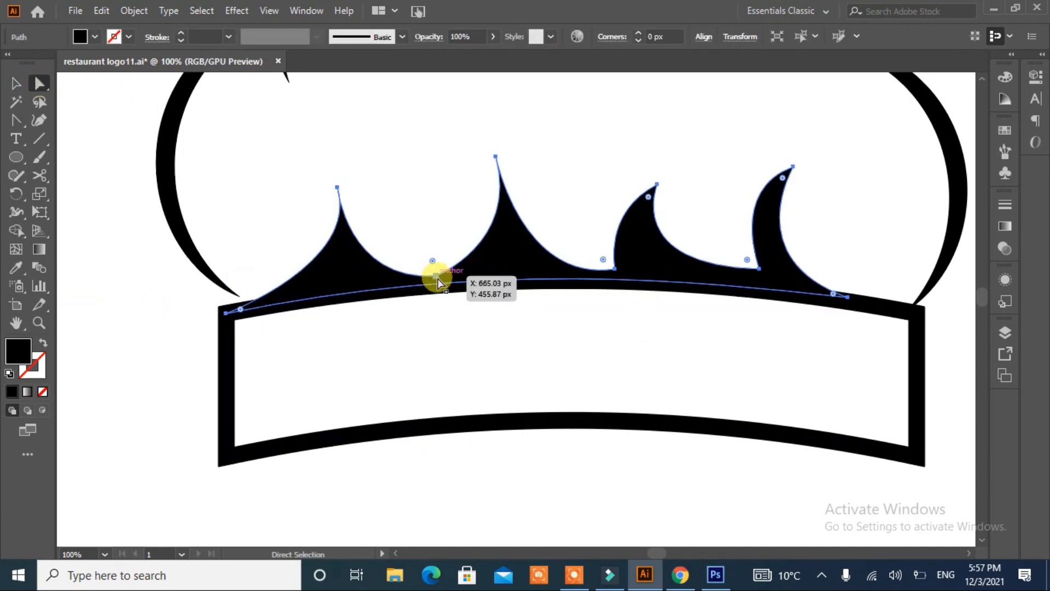
left_click(426, 273)
left_click(121, 342)
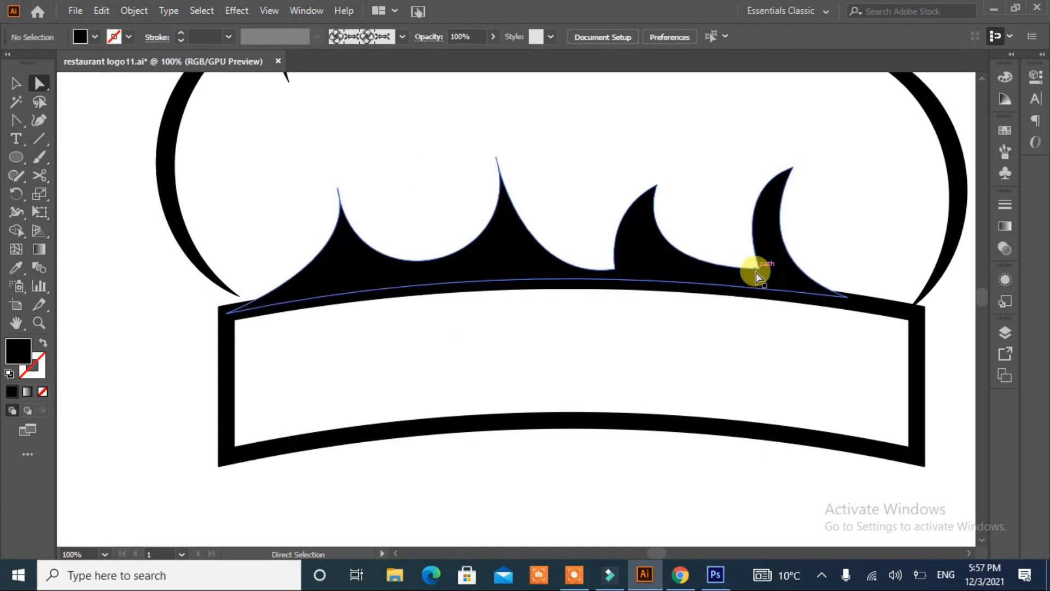
- Shift the valley between the third and fourth peaks left and stretch the second and third peaks into taller, curved points
left_click_drag(761, 273, 726, 281)
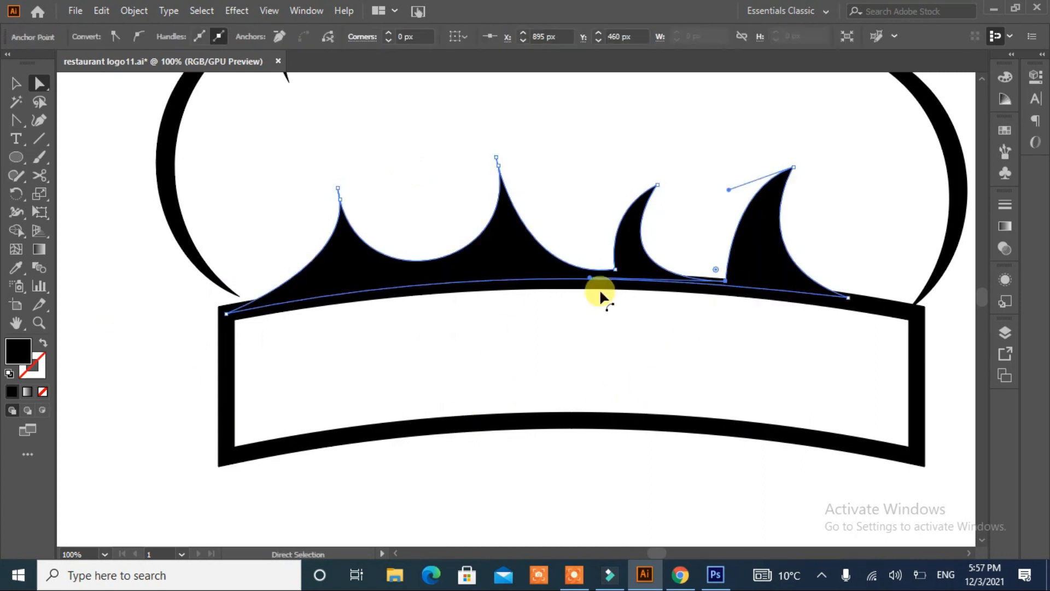
scroll(650, 184, "up", 5)
left_click_drag(496, 304, 486, 225)
left_click_drag(655, 321, 662, 225)
left_click_drag(609, 244, 551, 271)
left_click_drag(589, 427, 530, 362)
left_click_drag(662, 225, 644, 214)
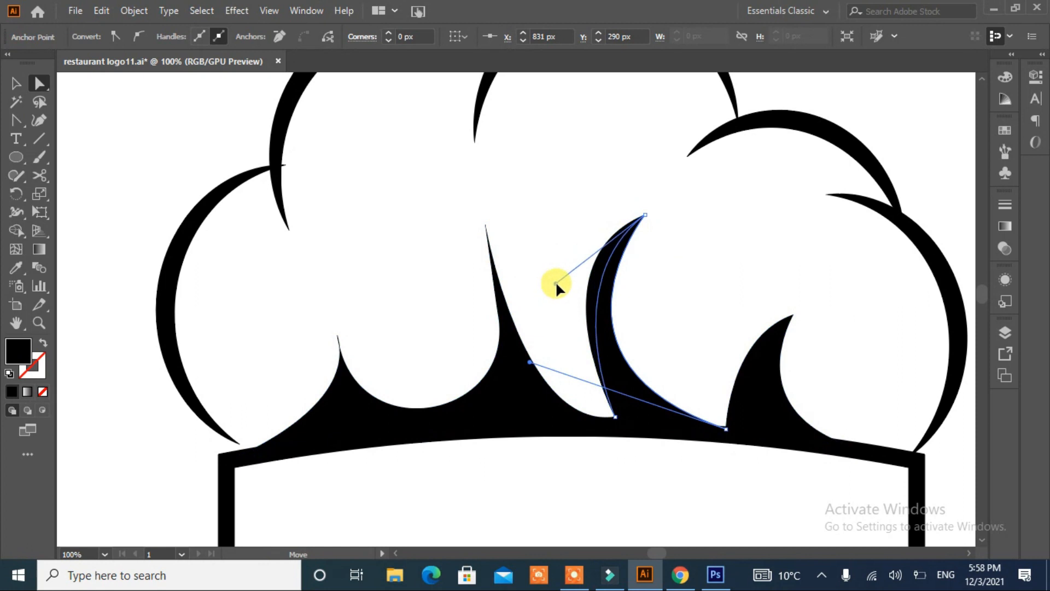
- Raise the fourth peak's tip and adjust its handles so its left side bends into a slender curve
left_click_drag(794, 315, 775, 264)
left_click_drag(751, 415, 676, 411)
left_click_drag(711, 286, 673, 328)
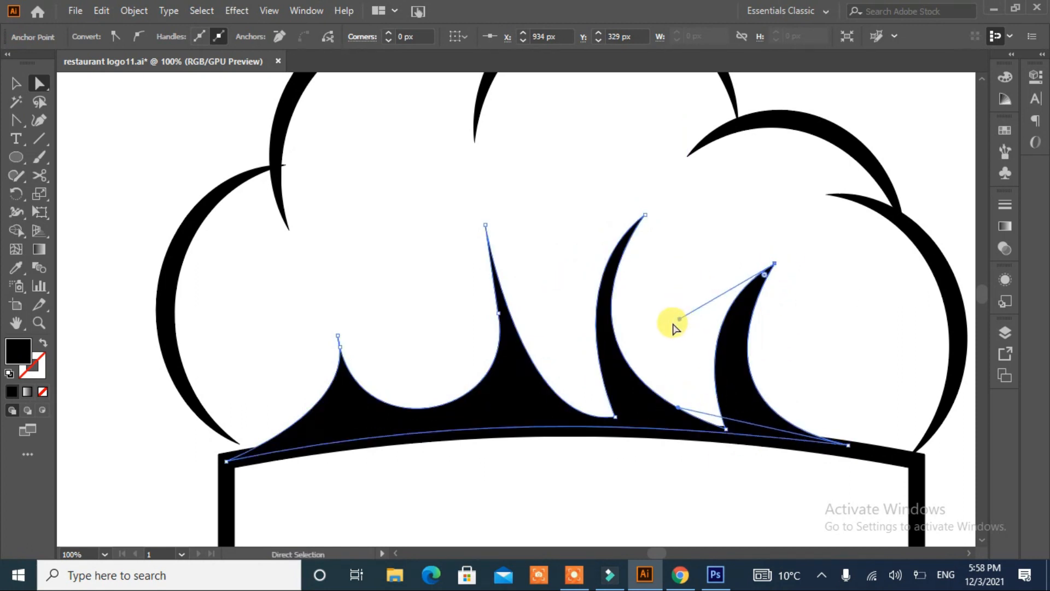
- Refine the right side of the second peak and shift the valley between the second and third peaks left
left_click(485, 225)
mouse_move(494, 287)
left_mouse_down()
mouse_move(485, 310)
mouse_move(495, 294)
left_mouse_up()
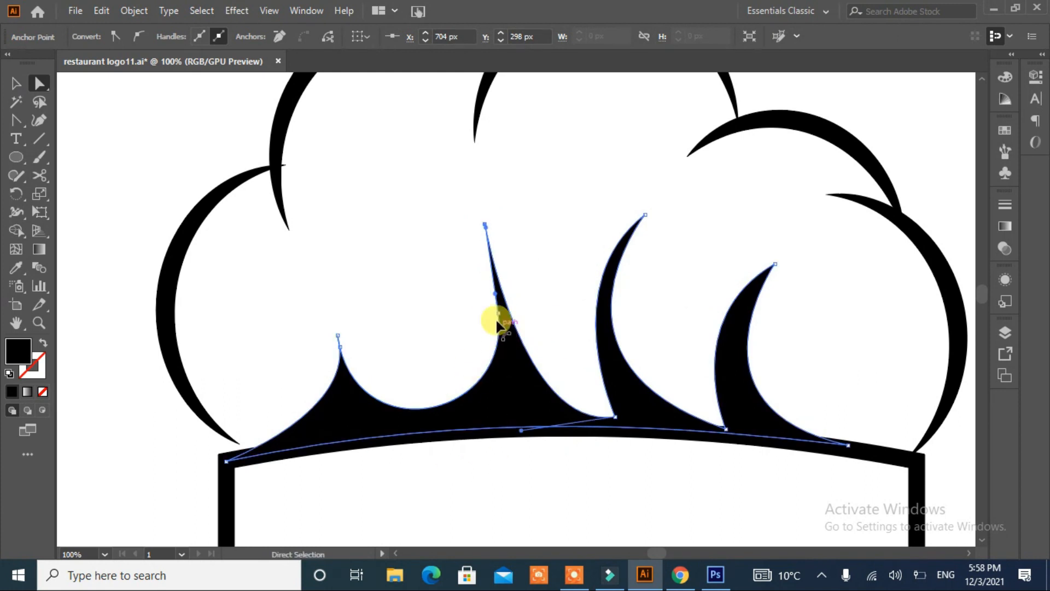
left_click_drag(518, 431, 532, 410)
left_click_drag(616, 416, 592, 419)
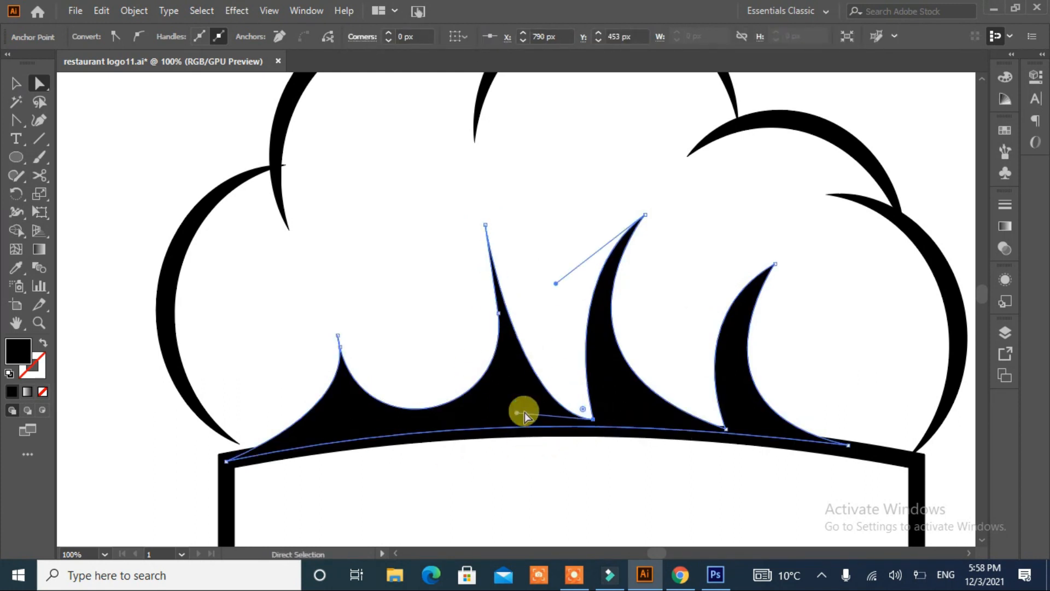
left_click_drag(516, 411, 520, 390)
- Stretch the first peak of the fold shape up and left into a taller point and deselect it
mouse_move(338, 336)
left_mouse_down()
mouse_move(311, 265)
mouse_move(337, 342)
mouse_move(330, 327)
left_mouse_up()
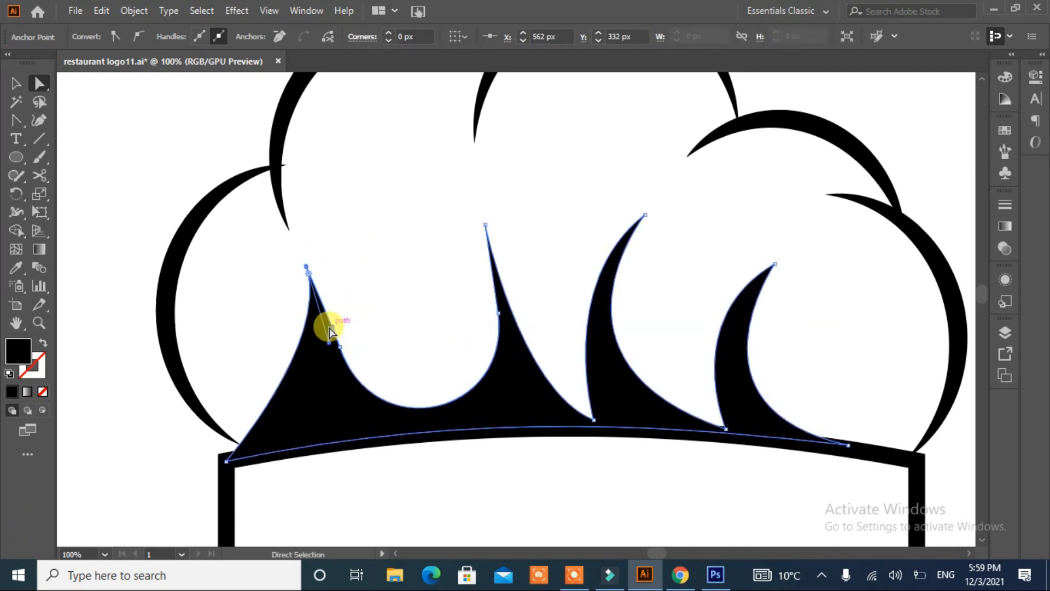
left_click(168, 455)
key("ctrl+0")
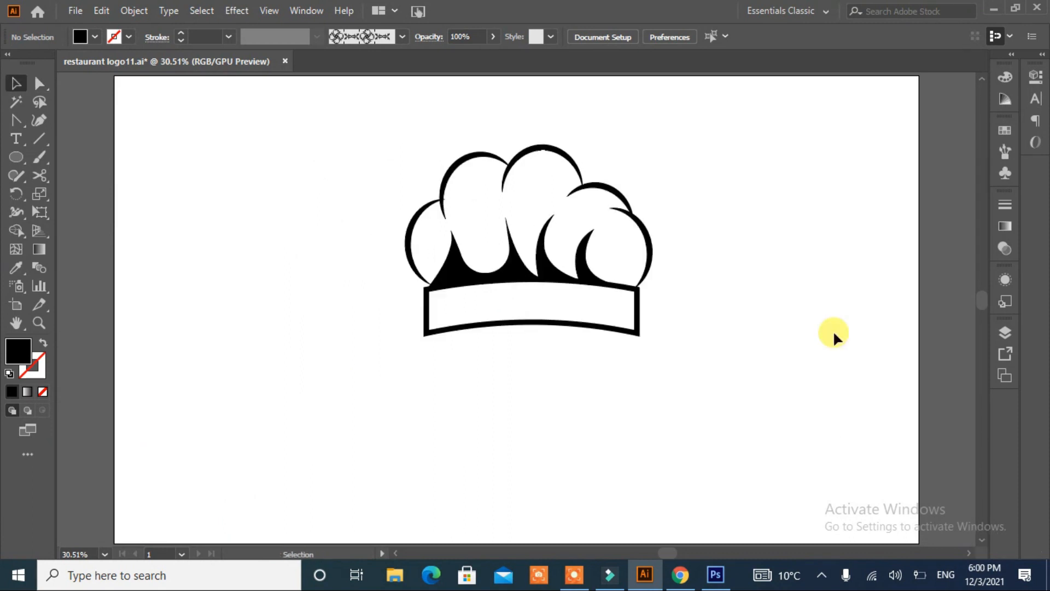
- Draw a thin, pointed black crease running inward from the hat band's left edge with the Pen tool
left_click(16, 120)
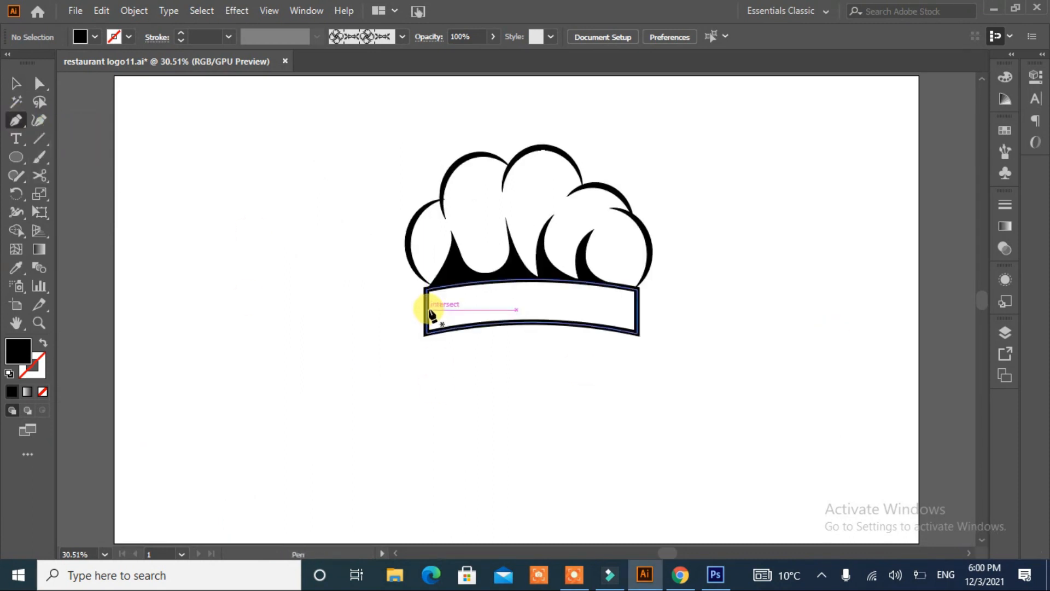
left_click(427, 310)
left_click_drag(476, 302, 428, 327)
left_click(426, 335)
key("ctrl+z")
left_click(427, 324)
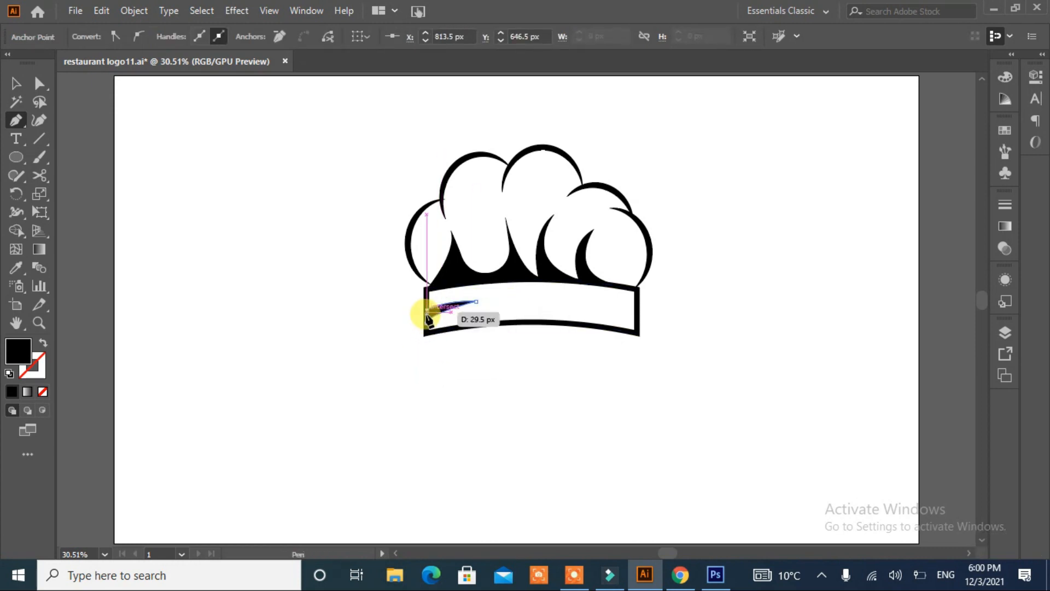
left_click(427, 310)
- Copy the crease to the opposite end of the hat band, mirror it horizontally and fit it against the band's right edge
left_click(16, 83)
left_click_drag(446, 305, 583, 299)
right_click(584, 300)
mouse_move(679, 464)
left_click(773, 356)
left_click(639, 412)
left_click(740, 443)
mouse_move(597, 300)
left_mouse_down()
mouse_move(629, 314)
mouse_move(595, 305)
left_mouse_up()
left_click_drag(627, 310, 628, 313)
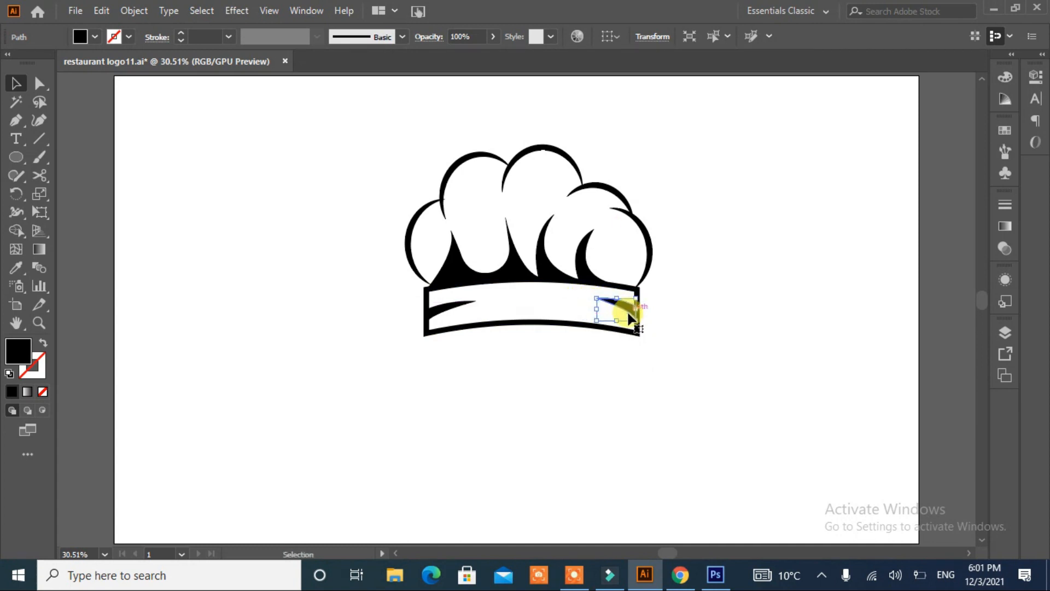
left_click(706, 162)
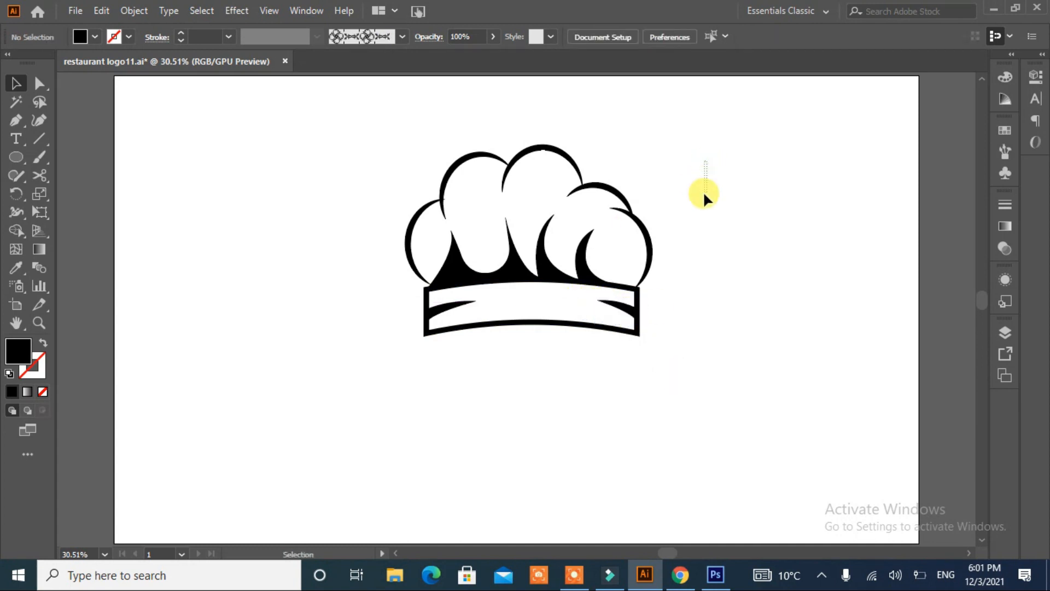
- Group all parts of the chef's hat
key("ctrl+a")
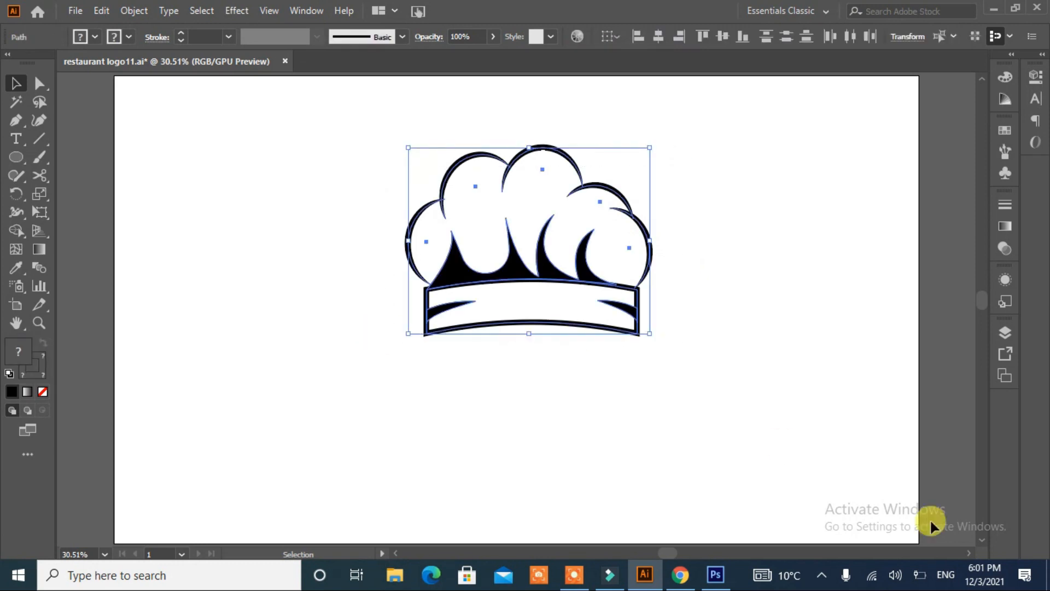
key("ctrl+g")
left_click(681, 329)
- Expand the collapsed panels to show the full object properties
left_click(1011, 54)
left_click(1012, 55)
left_click(1041, 54)
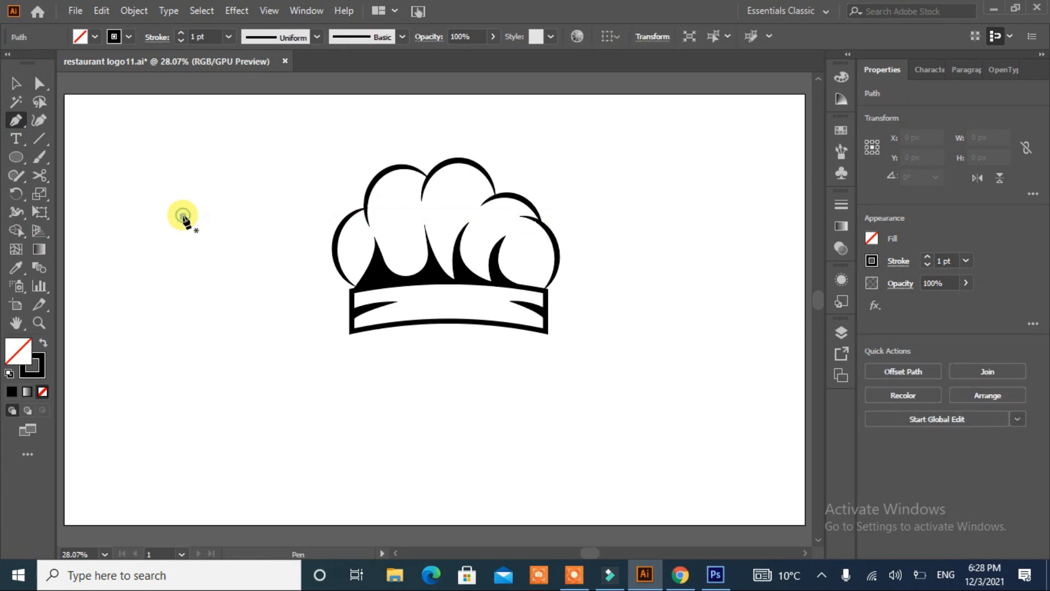
- Draw an open, hooked curve for the top finger left of the hat with the Pen tool, removing the surplus end segment
left_click(182, 217)
left_click_drag(219, 198, 241, 207)
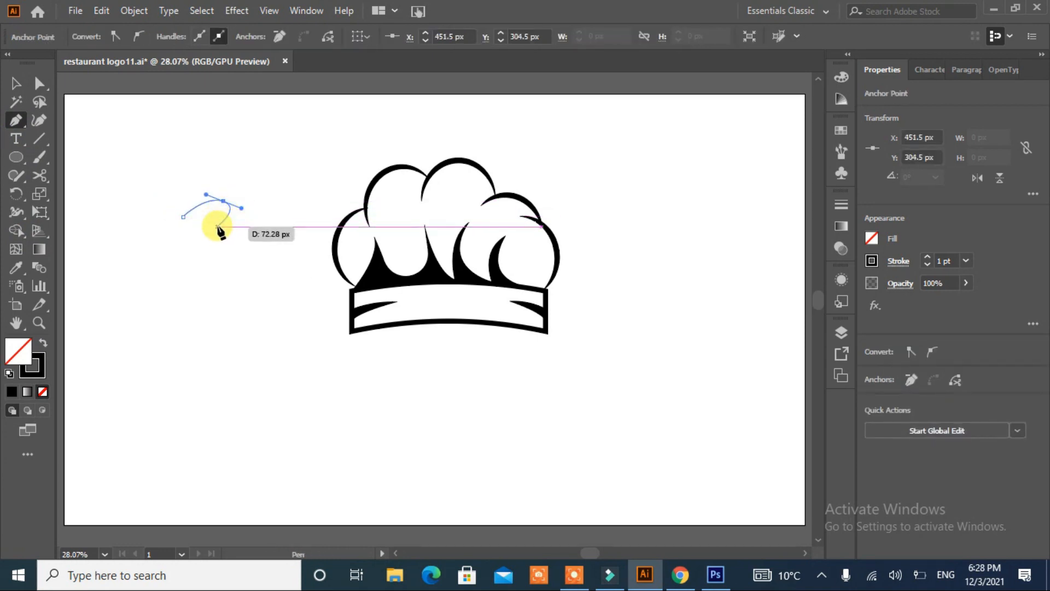
left_click(201, 285)
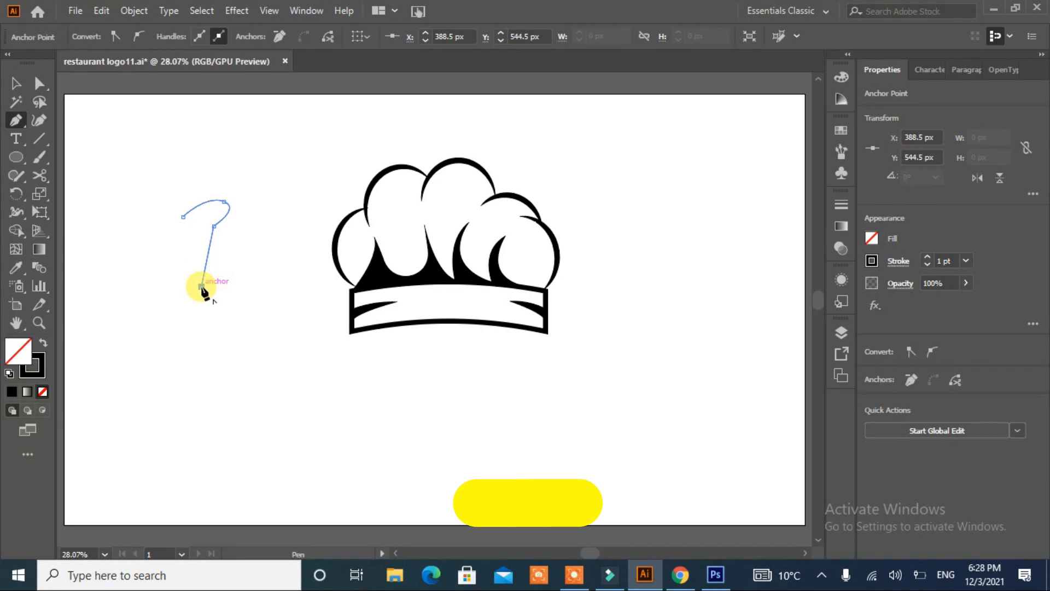
key("Delete")
- Draw a second, smaller finger curve just below the first one and delete its surplus end segment
left_click(192, 226)
left_click_drag(226, 213, 233, 239)
left_click(221, 260)
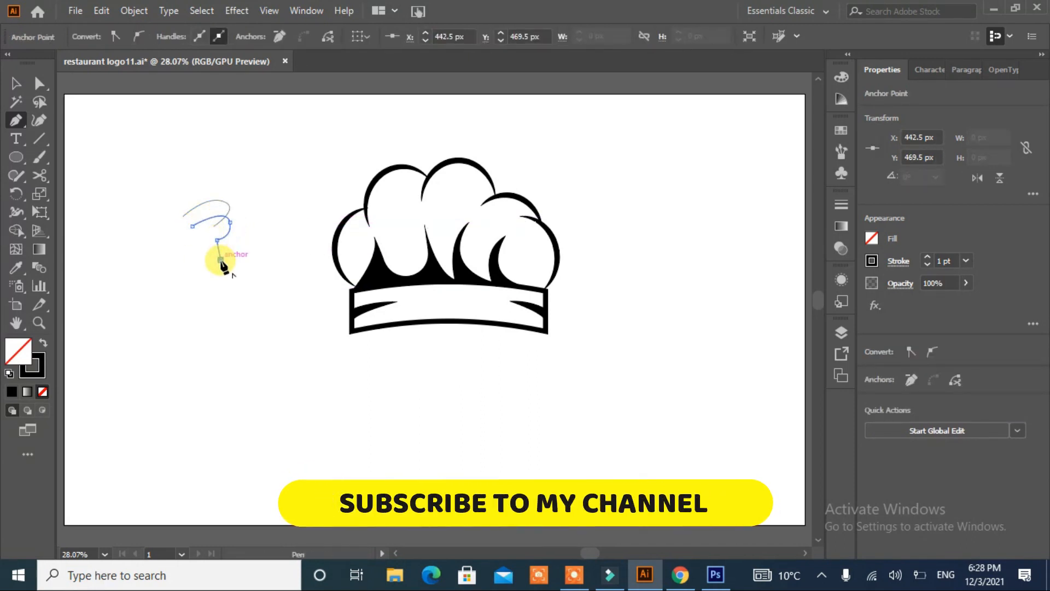
key("Delete")
- Draw a third finger curve below the second one, redoing the first attempt with a wider bend
left_click_drag(202, 247, 246, 253)
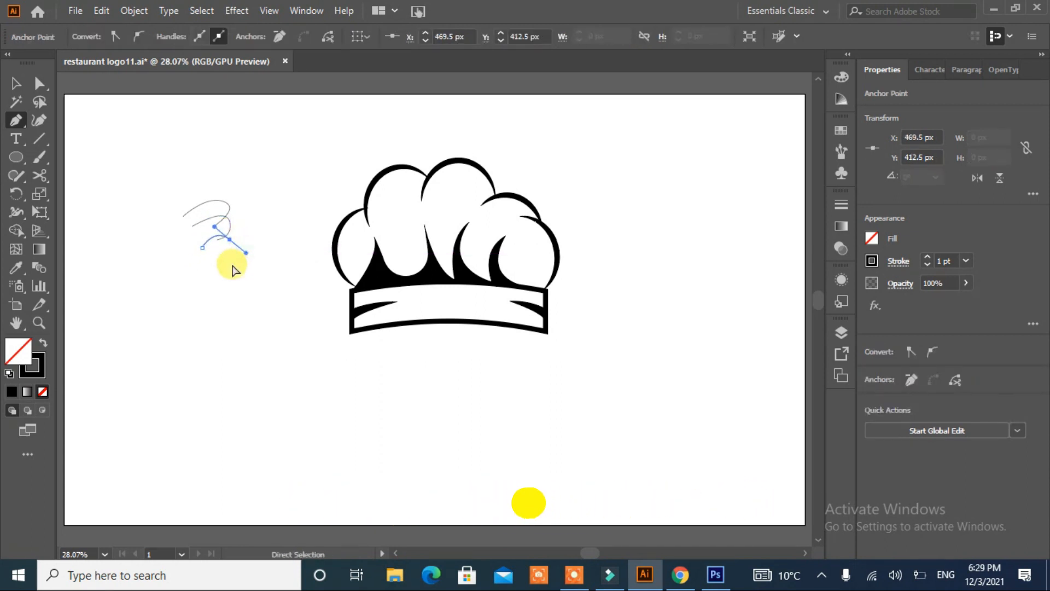
key("ctrl+z")
left_click_drag(198, 248, 220, 259)
left_click(206, 268)
key("Escape")
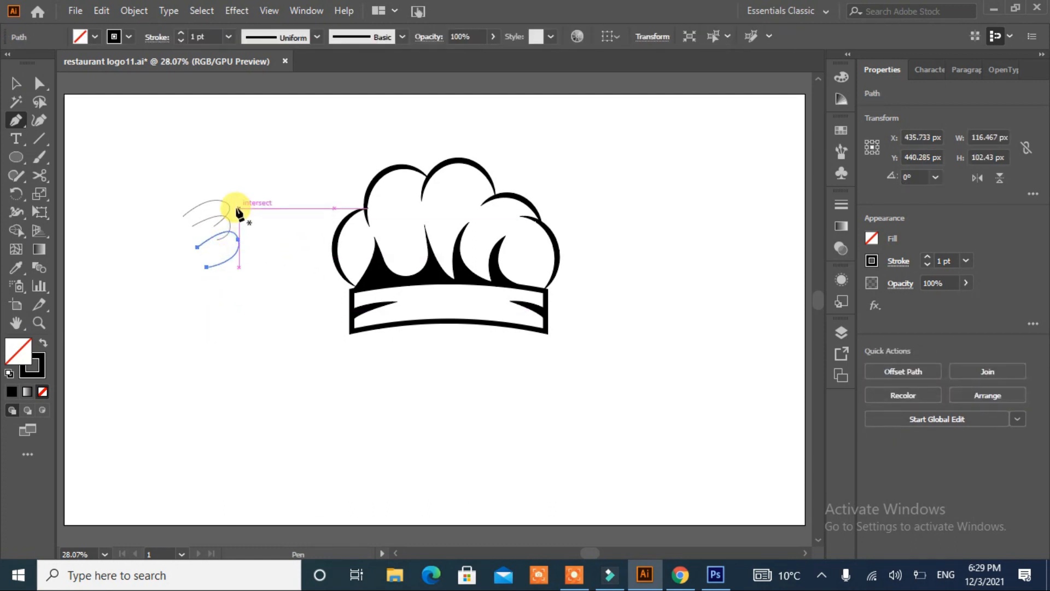
- Draw a 60 px circle at the tip of the top finger curve
left_click(15, 157)
left_click_drag(226, 194, 248, 217)
key("v")
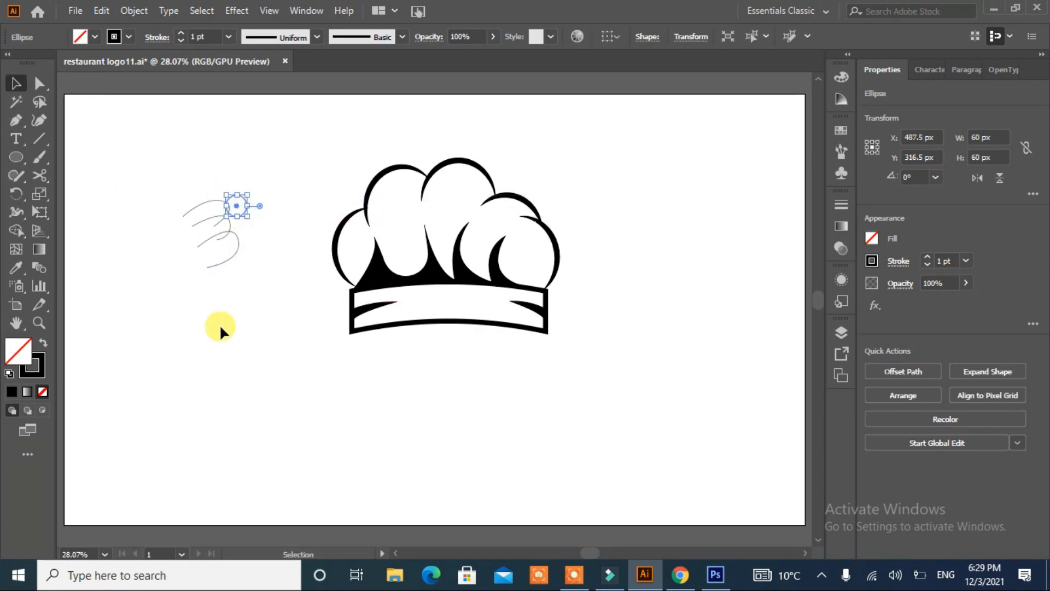
- Draw the fist outline from inside the circle down to the base and up the scalloped left side, joining the top finger curve
left_click(16, 121)
left_click(238, 210)
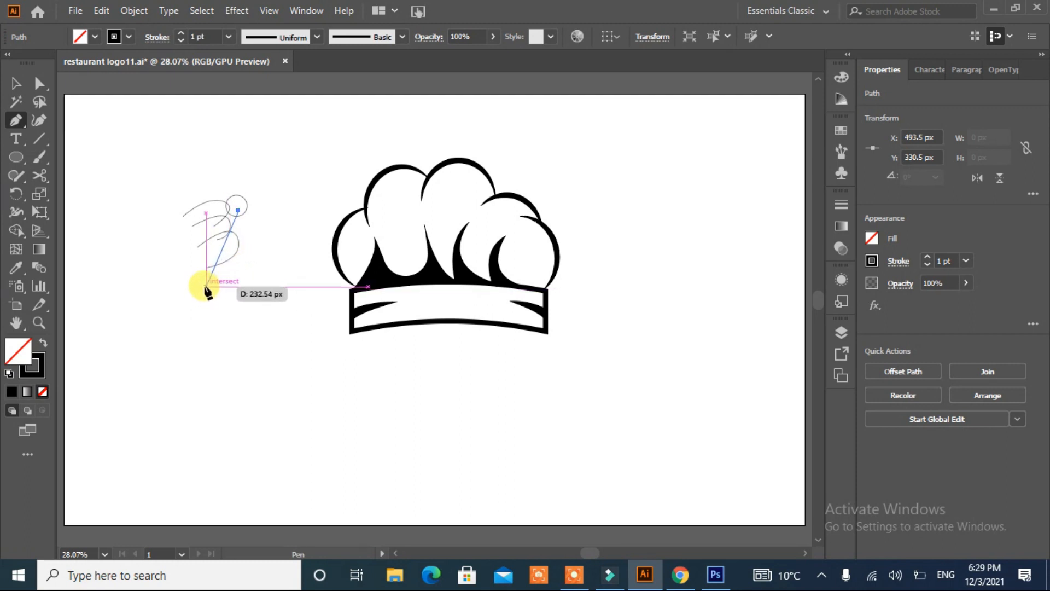
left_click_drag(161, 304, 170, 223)
key("ctrl+z")
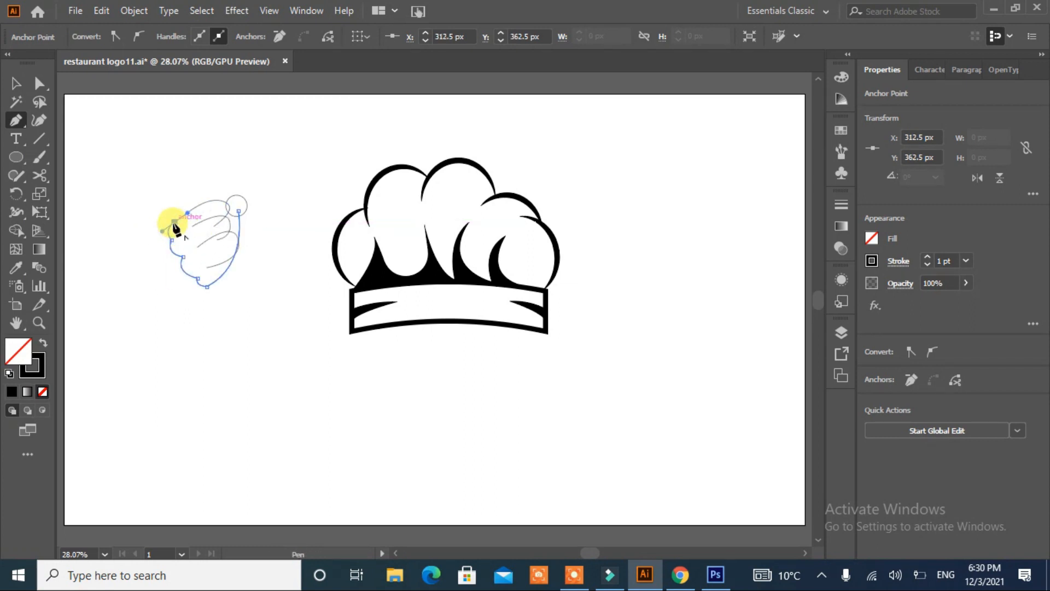
left_click(185, 217)
key("v")
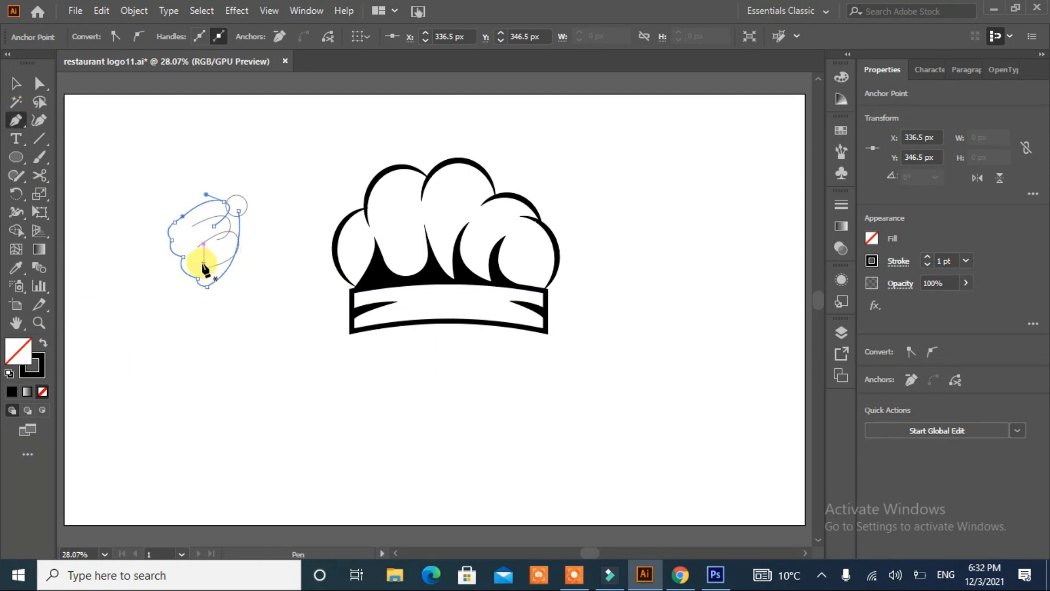
- Draw a fourth finger curve below the third, ending at the base of the fist outline
left_click_drag(204, 262, 169, 341)
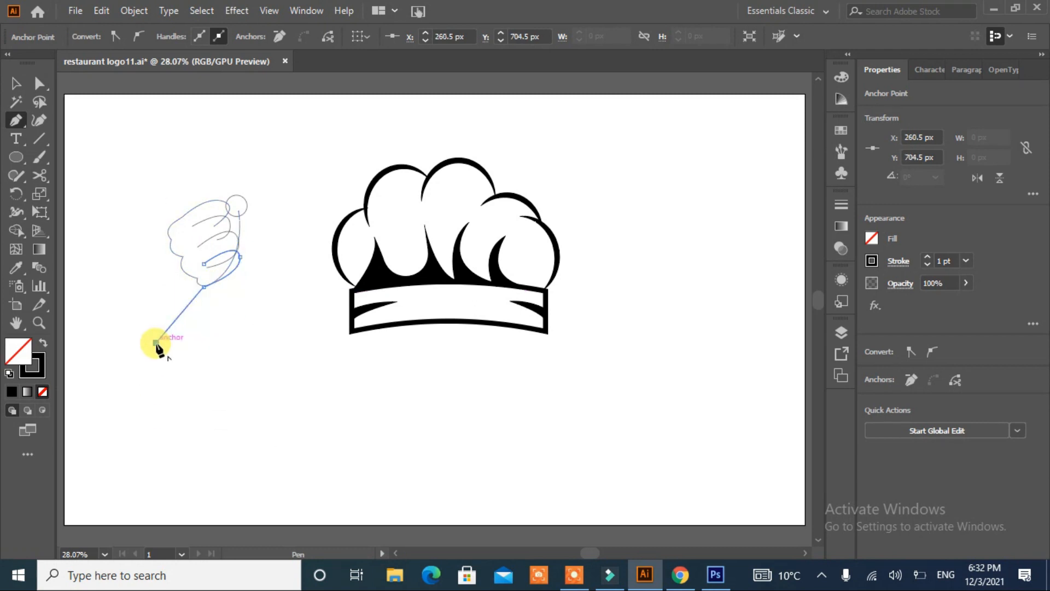
key("Escape")
- Move the circle left so that it overlaps the tip of the top finger curve
left_click(16, 83)
left_click_drag(262, 180, 165, 307)
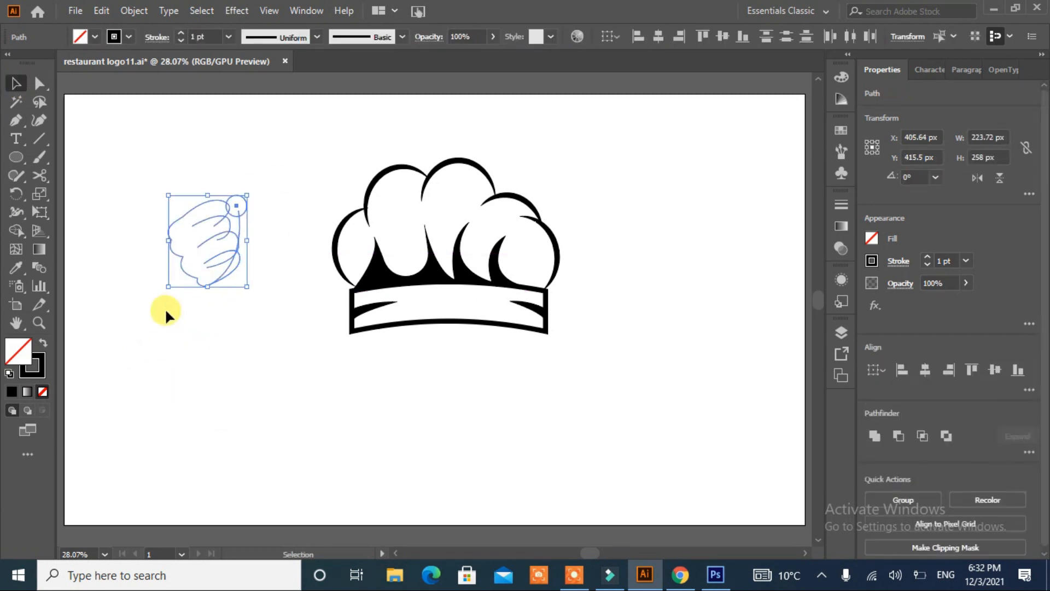
key("ctrl+equal")
key("ctrl+equal")
key("ctrl+equal")
key("ctrl+equal")
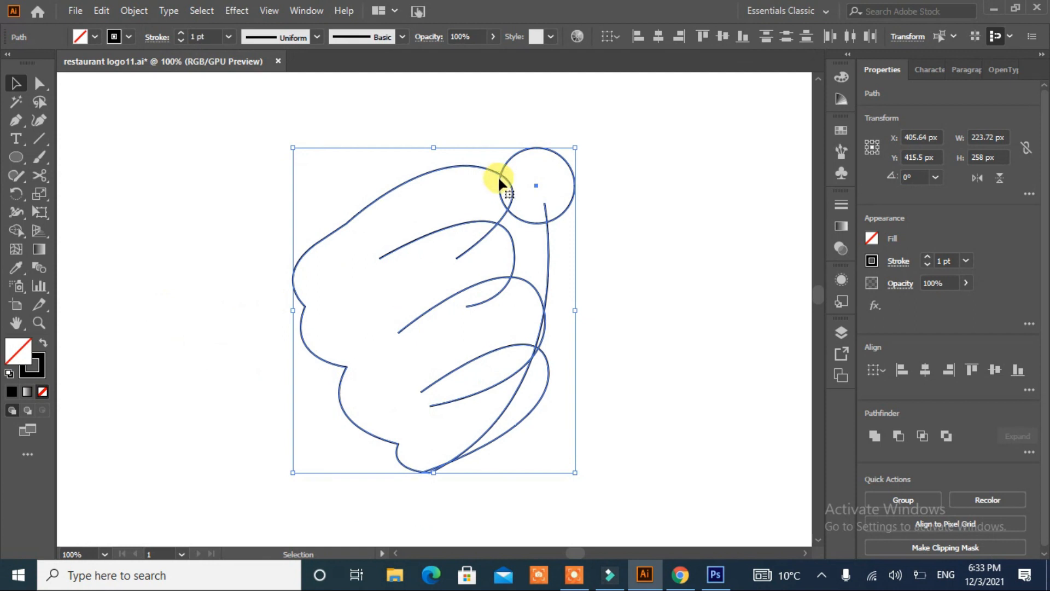
left_click(569, 206)
left_click(534, 184)
left_click_drag(535, 184, 509, 180)
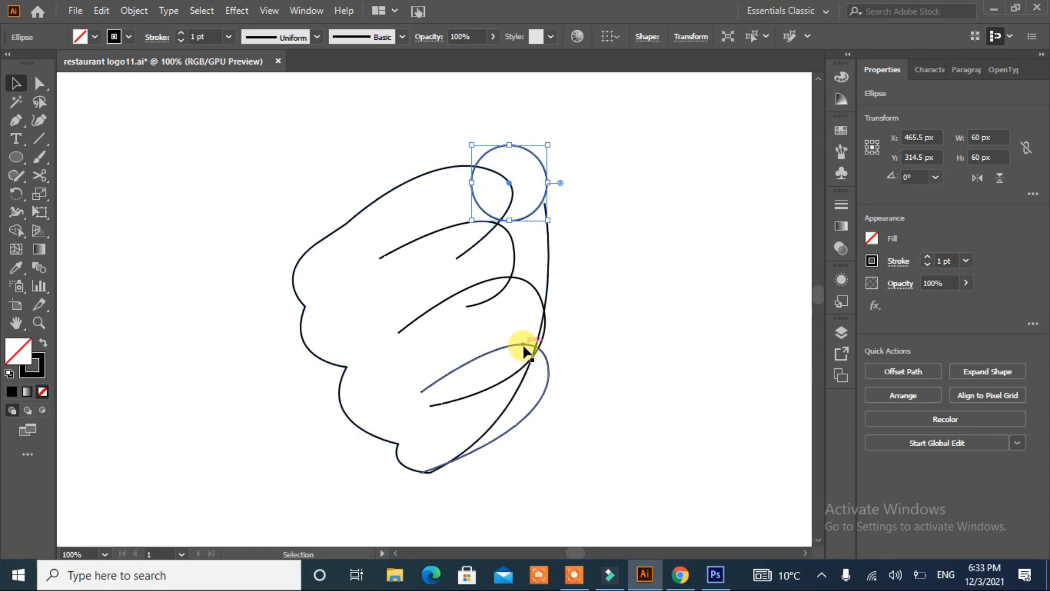
- Reduce the height of the third and second finger curves from their upper edges
left_click(502, 278)
left_click_drag(472, 277, 472, 284)
left_click(467, 222)
left_click_drag(447, 221, 448, 239)
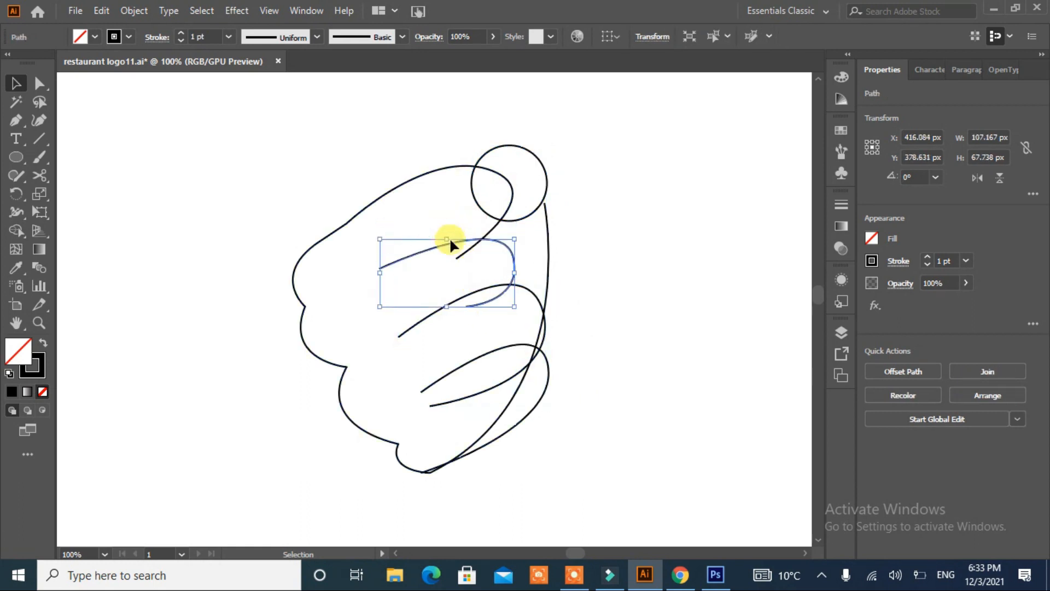
- Reshape the top finger's tip on the fist outline and shift the circle down along with it
left_click(462, 170)
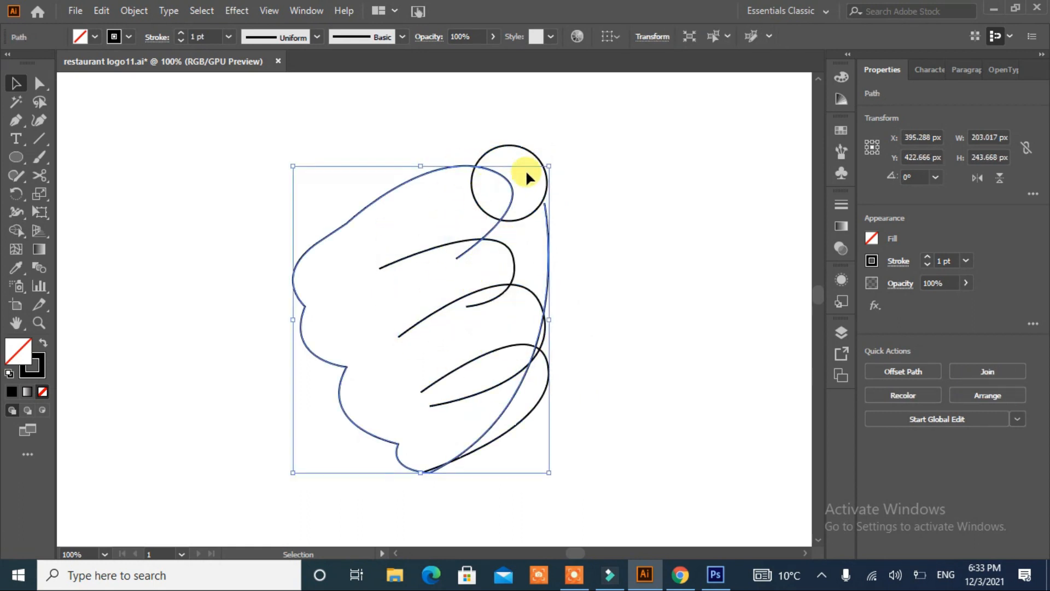
key("a")
left_click_drag(494, 175, 507, 203)
left_click(597, 324)
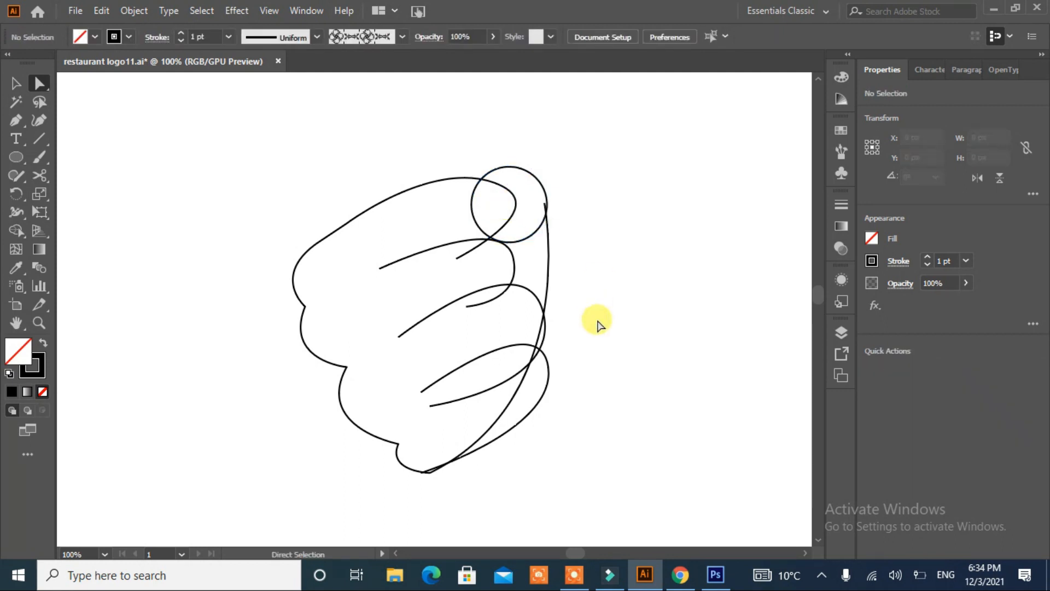
- Trim the second and third finger curves with the Scissors tool where each meets the next finger, deleting the cut-off ends
left_click_drag(466, 307, 448, 345)
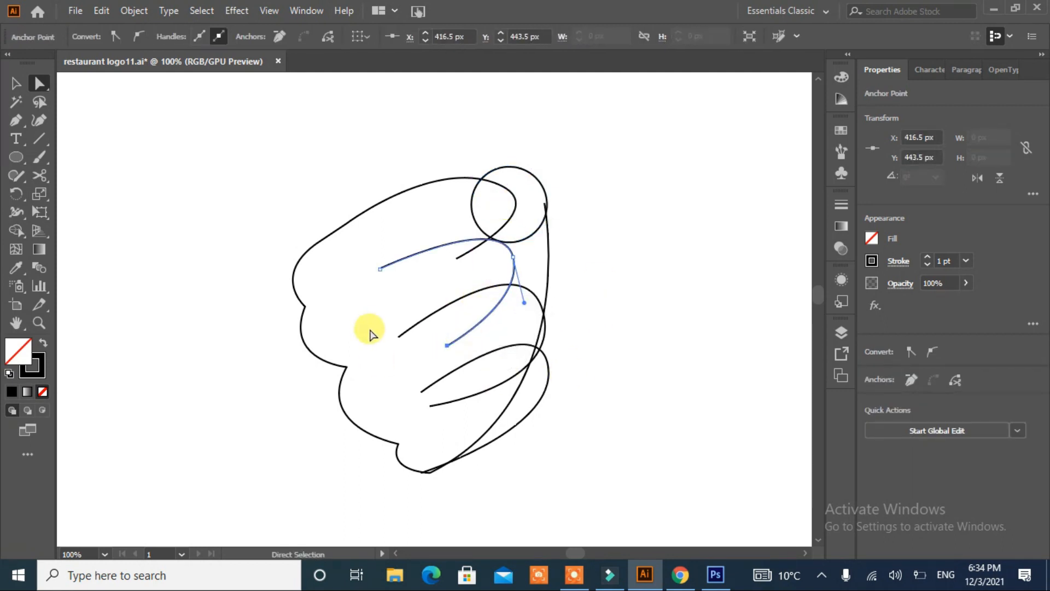
left_click(508, 285)
key("Delete")
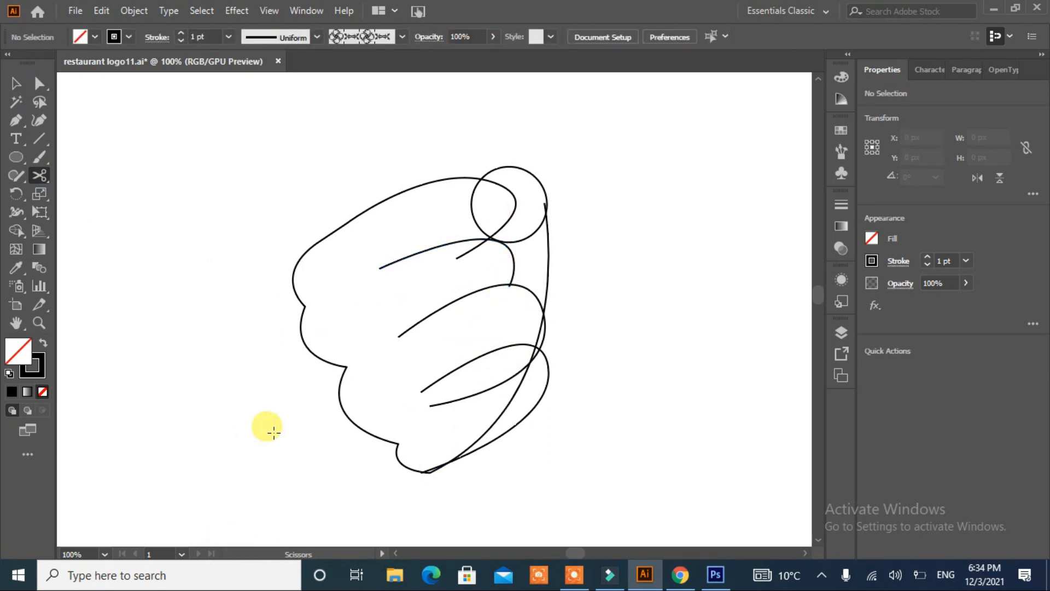
left_click(534, 354)
key("Delete")
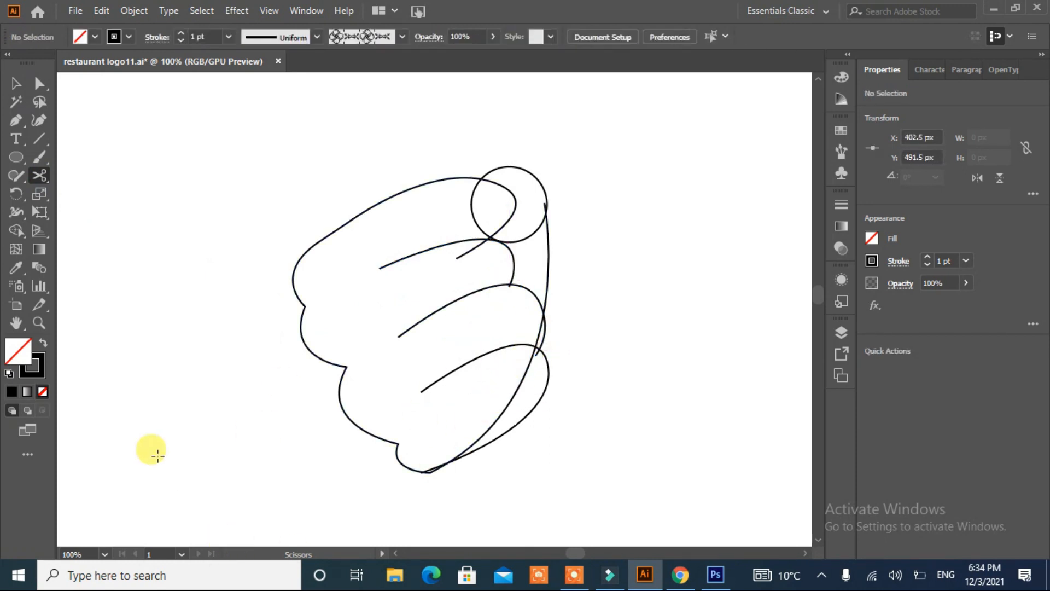
- Cut the long side curve with the Scissors tool at the lowest finger and near the outline's bottom, deleting the lower segment
left_click(530, 363)
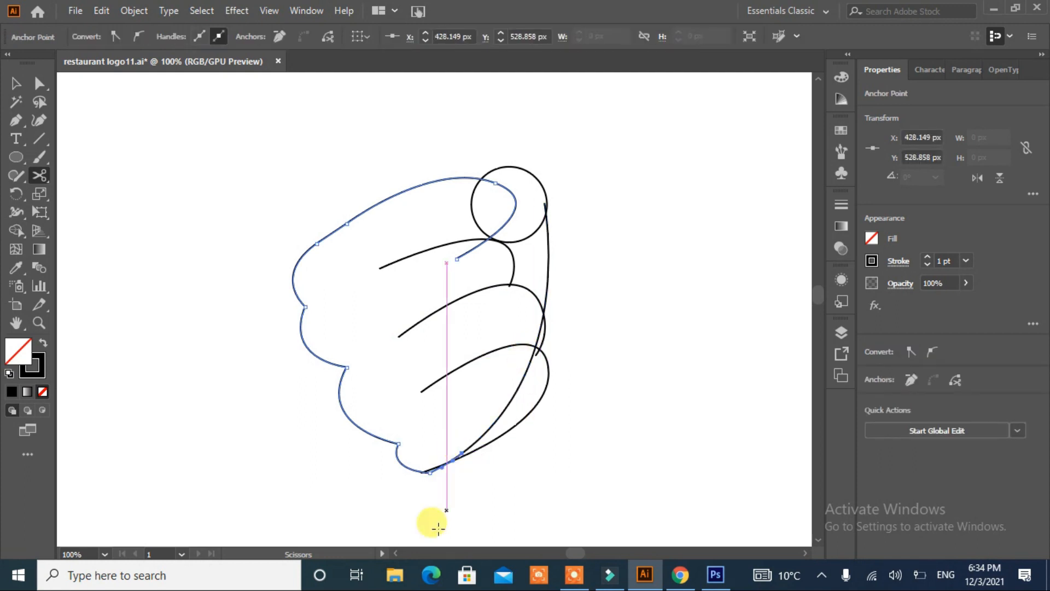
left_click(15, 83)
left_click(503, 408)
key("Delete")
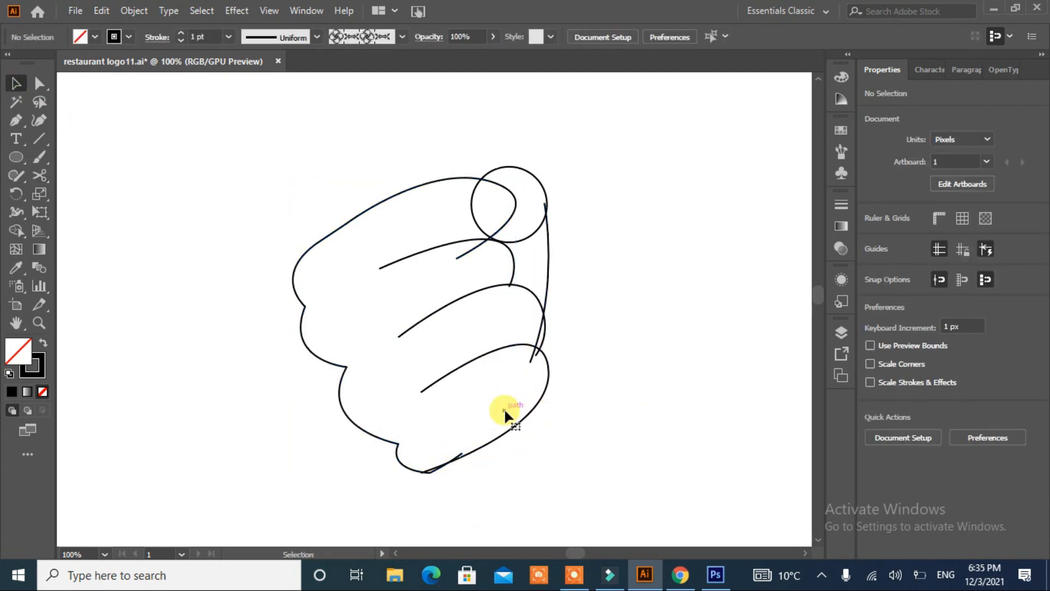
- Raise and round the bottom of the fist outline, moving the lowest finger curve's end up to meet it
left_click(413, 473)
left_click_drag(405, 474, 384, 412)
left_click(39, 83)
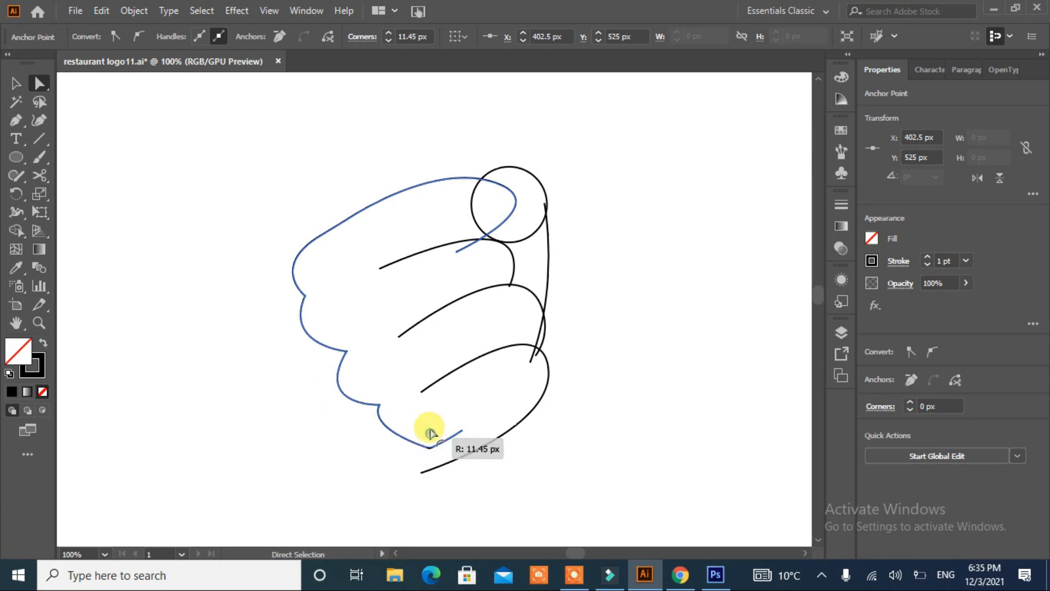
left_click(486, 437)
left_click_drag(421, 472, 463, 430)
left_click_drag(556, 428, 548, 389)
- Cut the top finger's outline with the Scissors tool where it meets the circle and delete the tip inside the circle
left_click(457, 252)
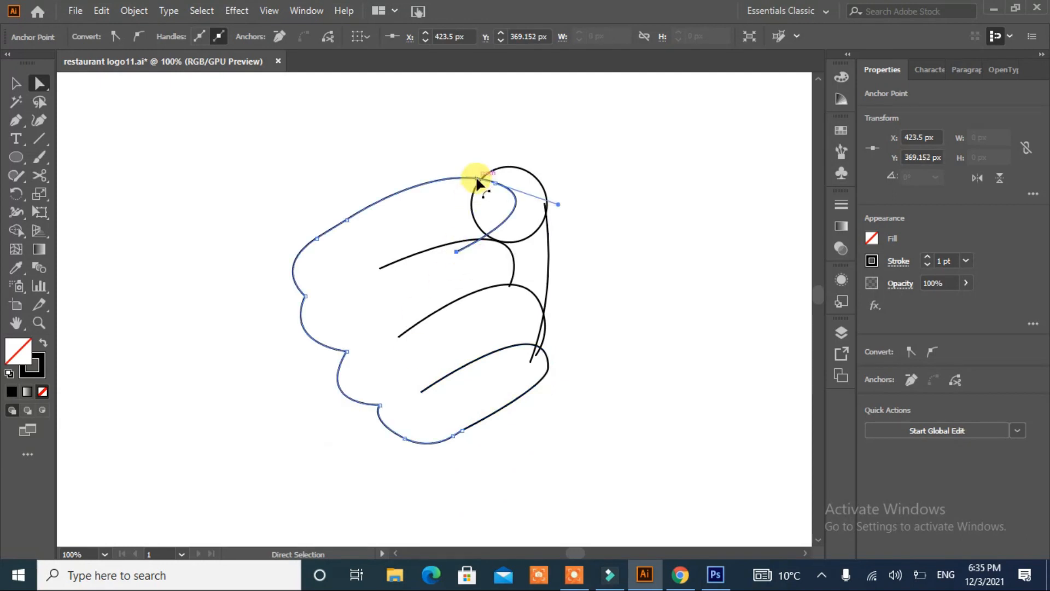
left_click(39, 175)
left_click(485, 180)
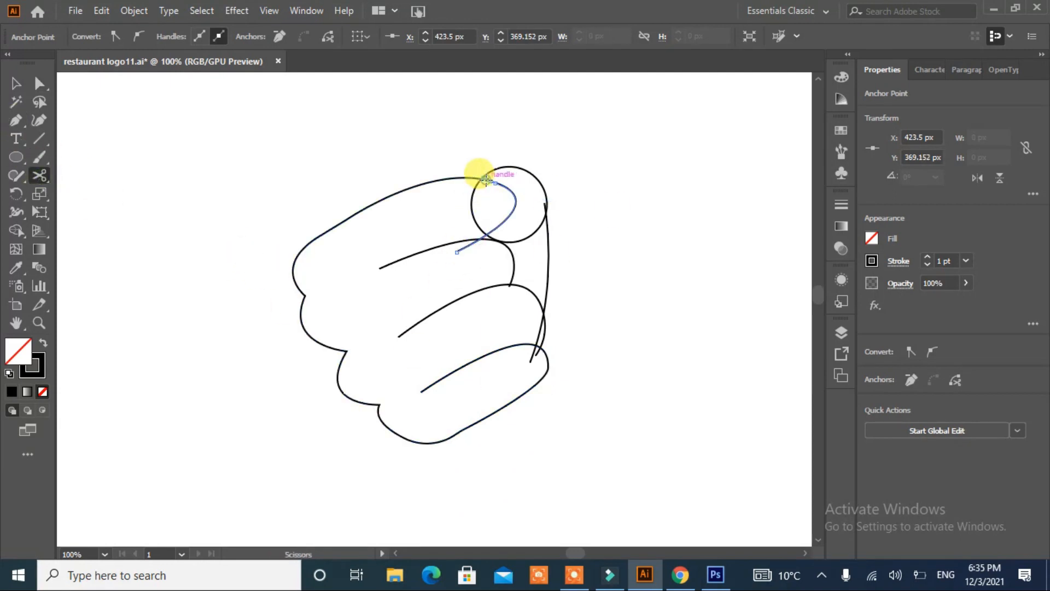
key("Delete")
- Cut the circle with the Scissors tool around its left side and delete the arc facing the top finger
left_click(472, 215)
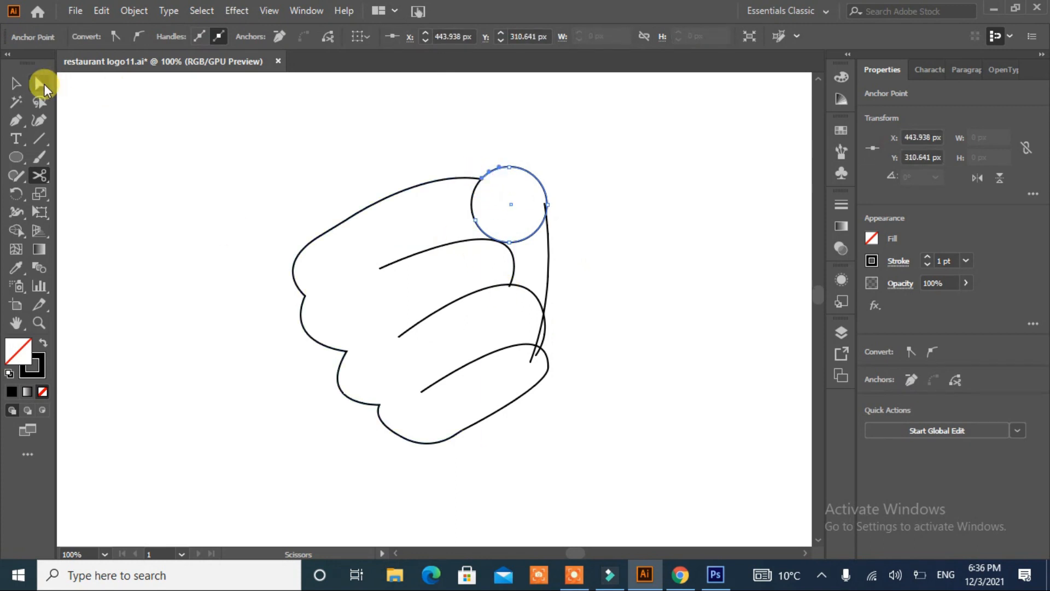
left_click(44, 84)
left_click(472, 203)
key("Delete")
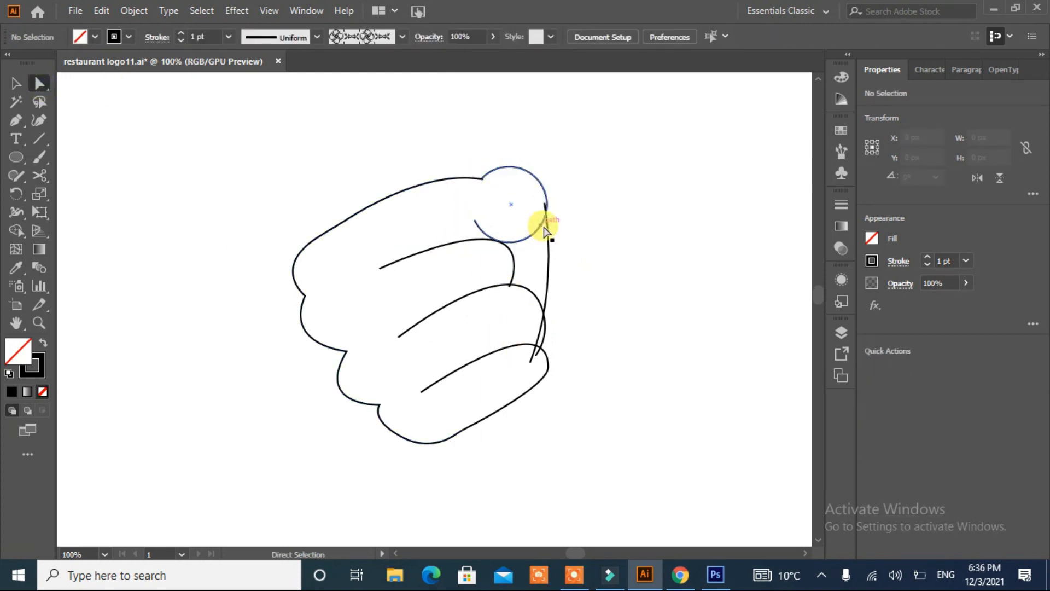
- Move the side line's lower end onto the third finger and reshape that finger's curve to end on the lowest finger
left_click_drag(531, 362, 540, 302)
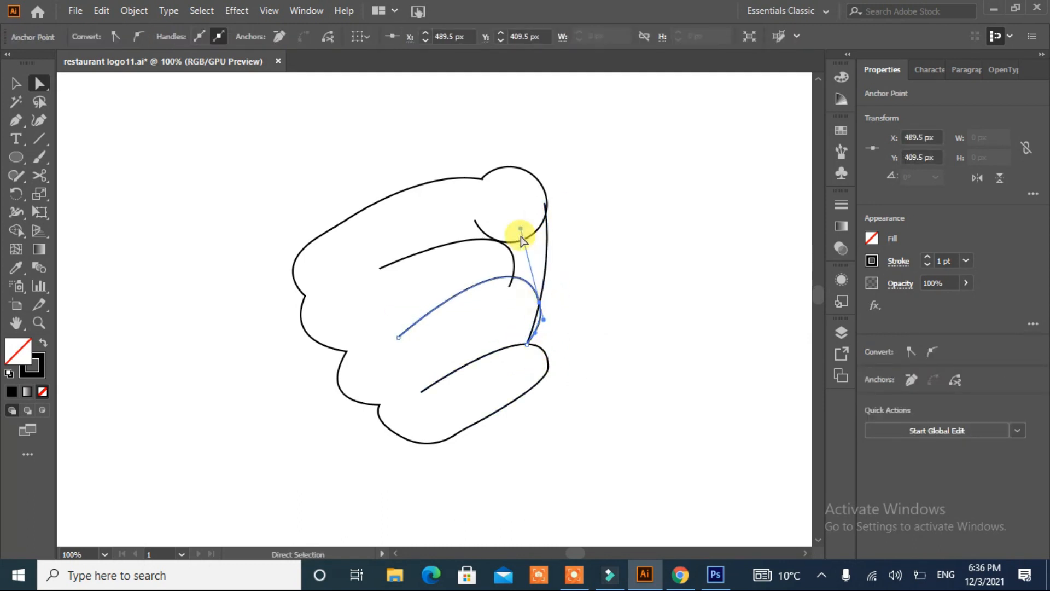
left_click_drag(521, 248, 520, 250)
left_click(545, 204)
left_click_drag(547, 205, 548, 204)
left_click_drag(539, 326, 538, 326)
left_click(604, 265)
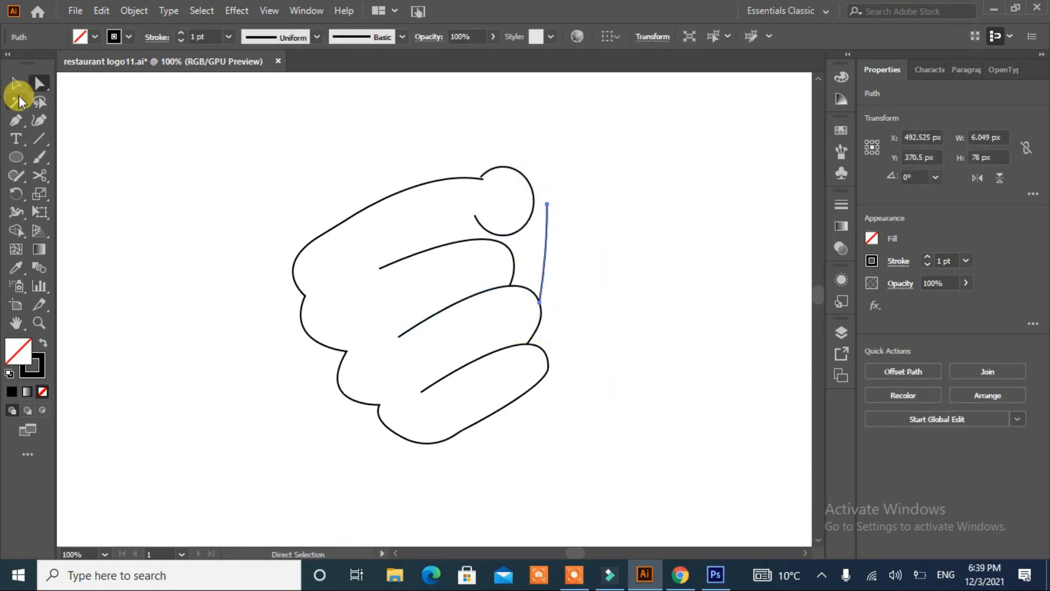
- Attach the side line's upper end to the right edge of the open circle and adjust its curvature
left_click(553, 221)
left_click(547, 204)
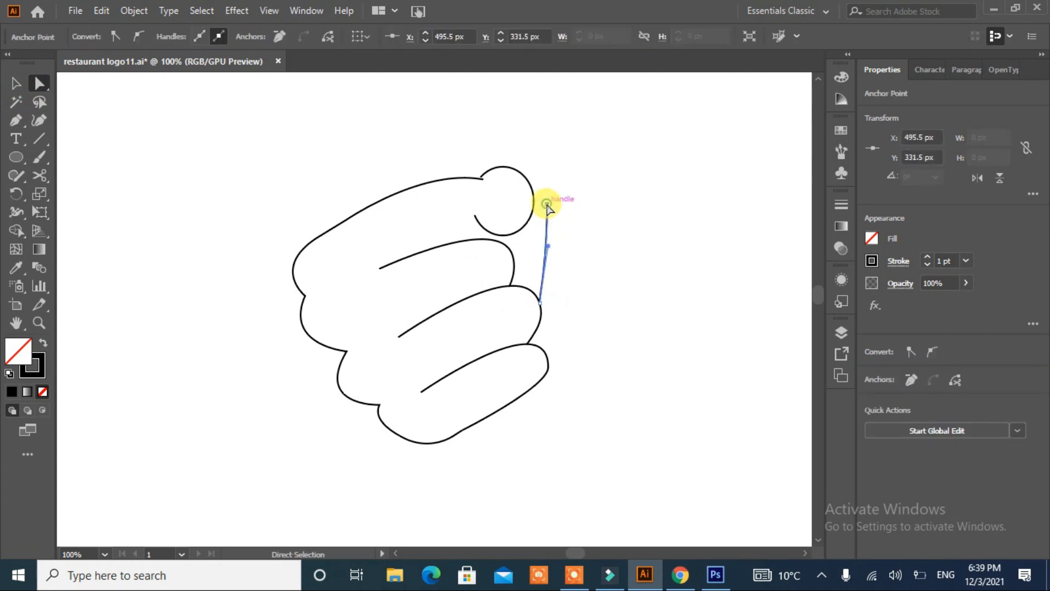
mouse_move(536, 209)
left_mouse_down()
mouse_move(547, 204)
mouse_move(534, 205)
left_mouse_up()
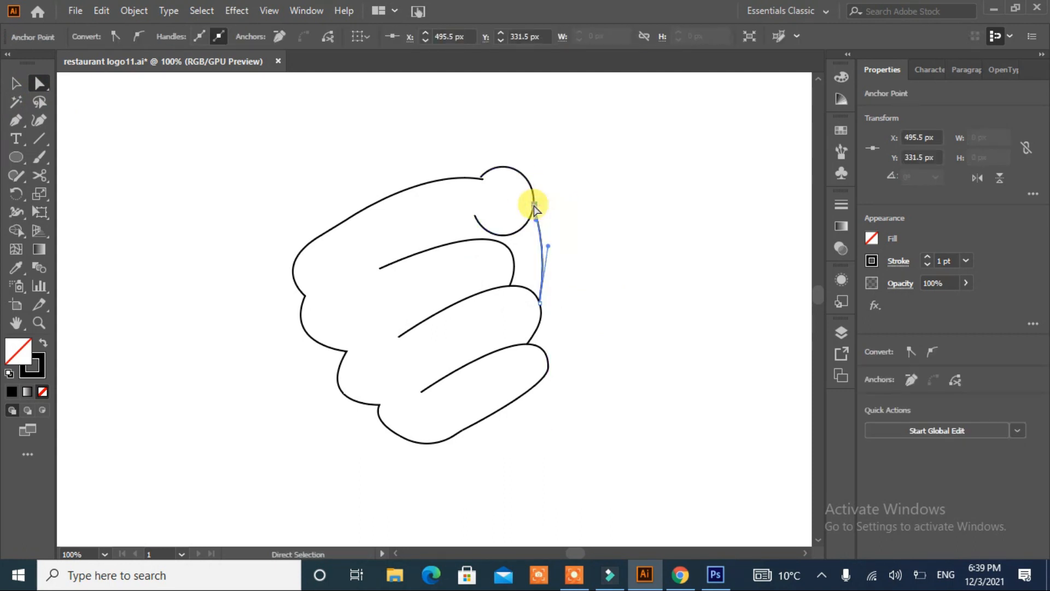
left_click(591, 421)
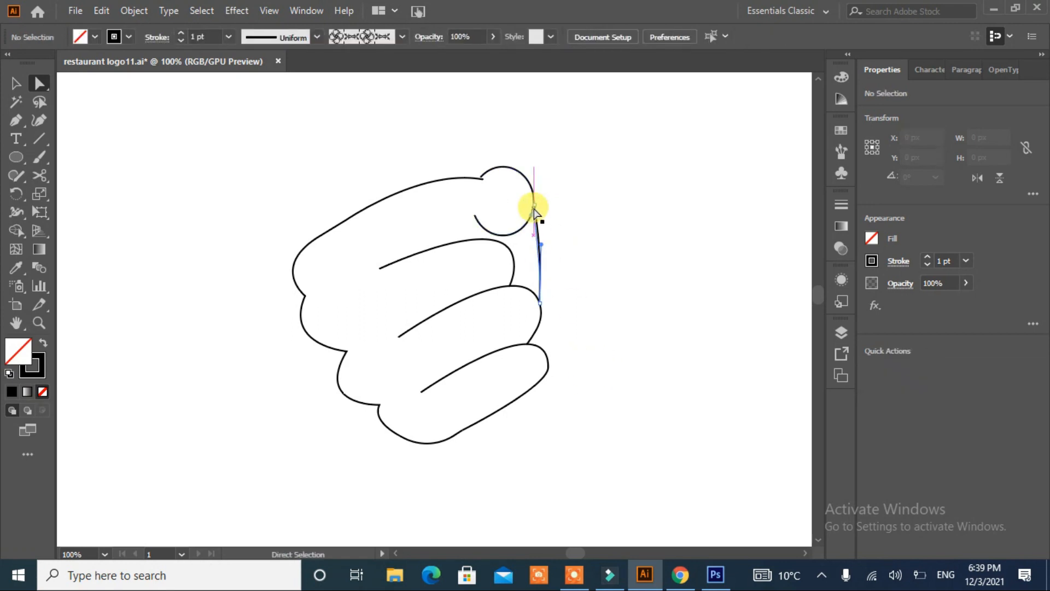
left_click(534, 209)
left_click(577, 285)
- Join the open circle's upper end to the fist outline where the top finger meets it
left_click(481, 179)
left_click(490, 189)
left_click_drag(471, 168, 490, 190)
right_click(453, 176)
left_click(483, 293)
left_click(482, 179)
left_click_drag(481, 177, 483, 179)
left_click(586, 219)
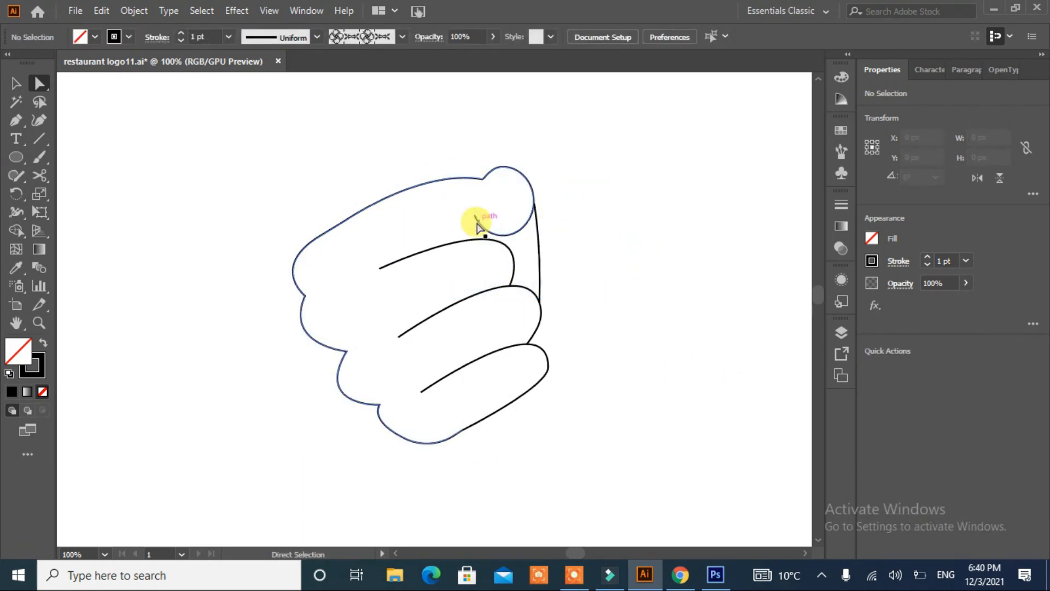
- Join the fist outline and the lowest finger curve into one path at the bottom of the fist
left_click(477, 223)
left_click(16, 84)
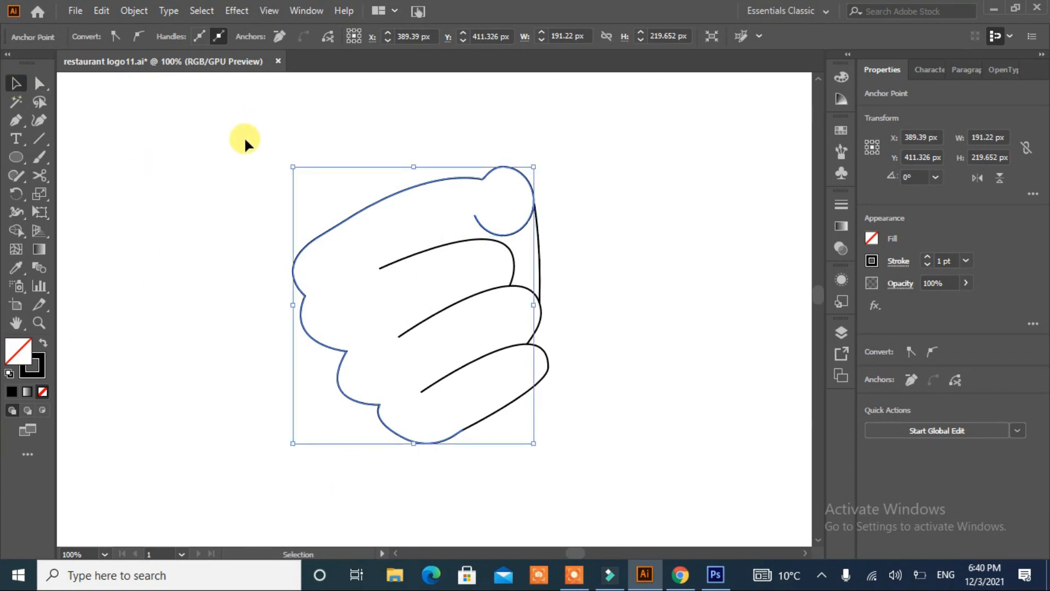
left_click(465, 430)
left_click(466, 449)
left_click_drag(465, 449, 445, 427)
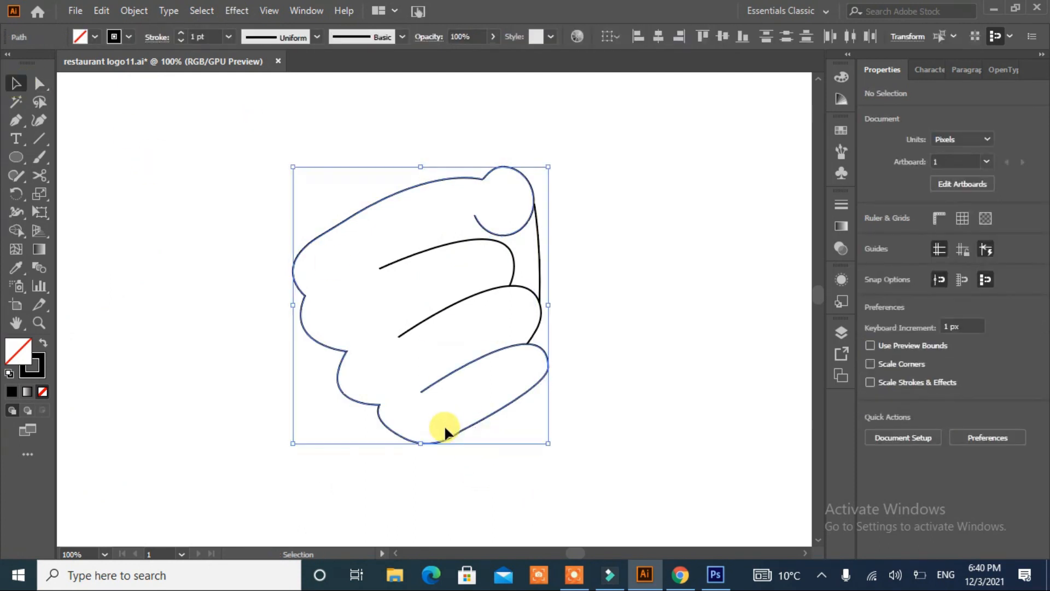
right_click(489, 355)
left_click(517, 148)
left_click(647, 325)
left_click(546, 373)
key("a")
left_click(540, 370)
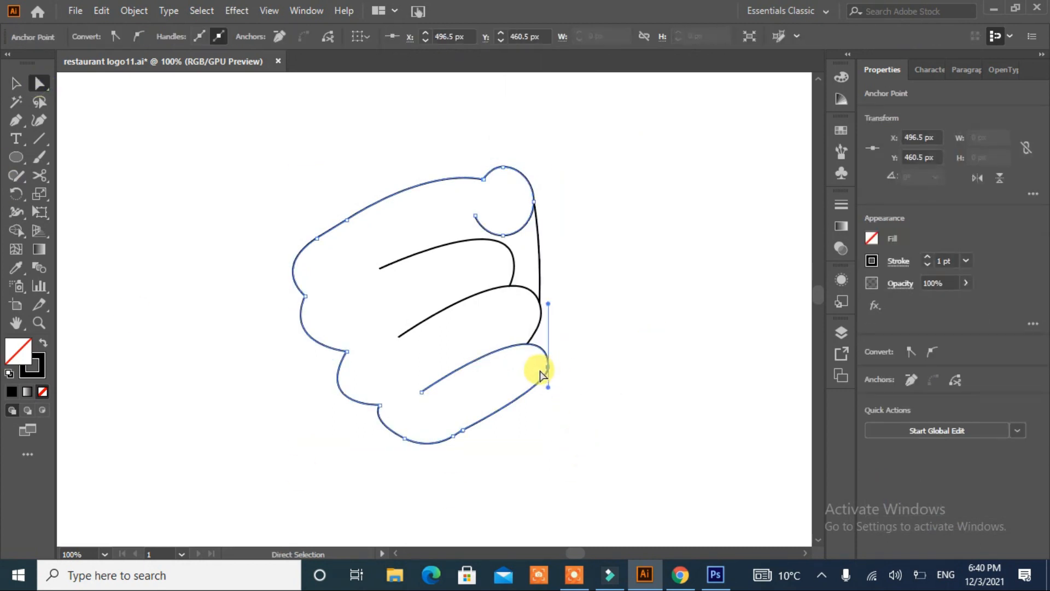
left_click(520, 444)
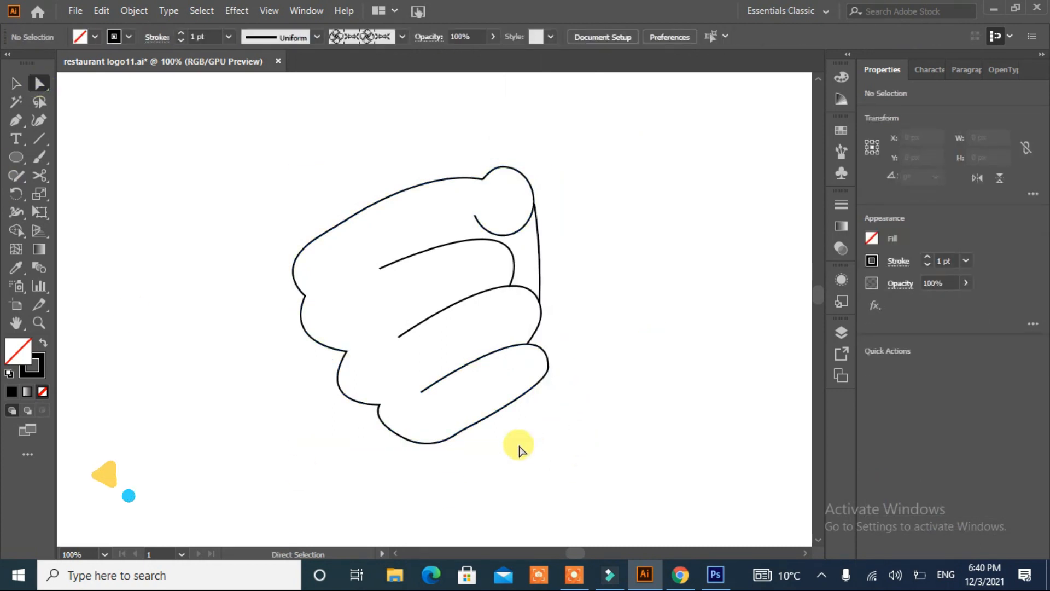
- Give the joined fist outline an 8 pt stroke with the lens-shaped width profile that tapers at both ends
left_click(451, 375)
left_click(16, 83)
left_click(257, 265)
left_click(294, 267)
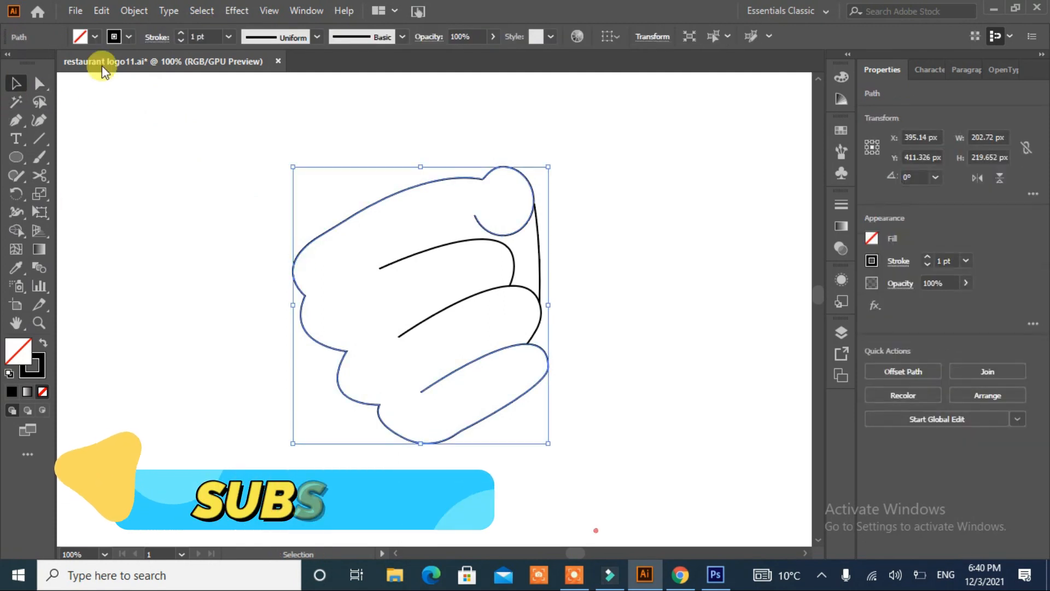
left_click(180, 33)
left_click(180, 33)
left_click(180, 34)
left_click(181, 33)
left_click(180, 33)
left_click(316, 37)
left_click(280, 86)
left_click(363, 253)
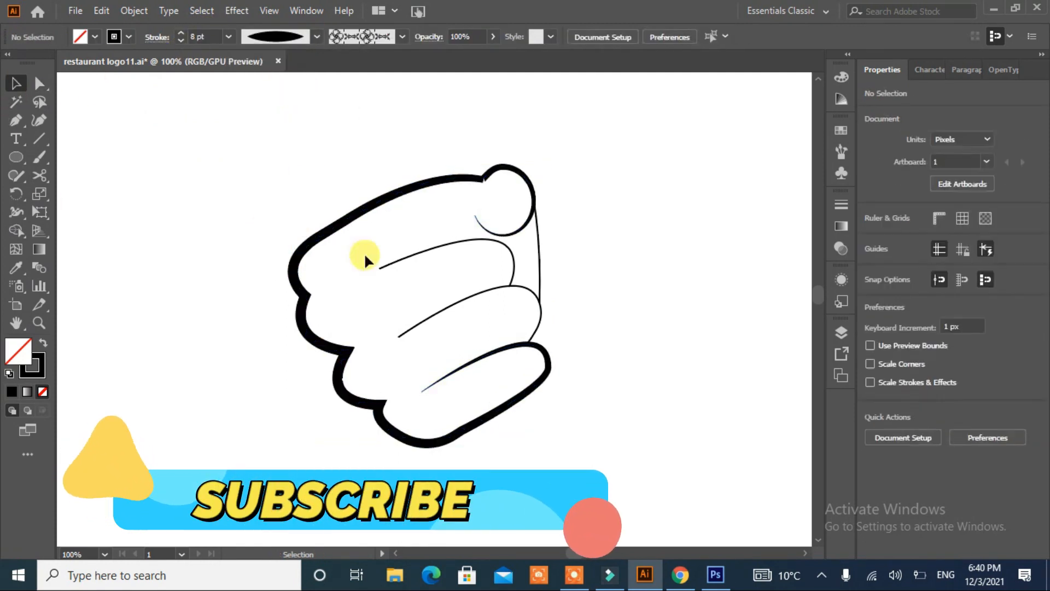
- Give the third finger curve a 7 pt stroke with the wedge-shaped width profile, flipped so its inner end is thin
left_click(537, 325)
left_click(181, 34)
left_click(181, 33)
left_click(181, 33)
left_click(181, 34)
left_click(180, 33)
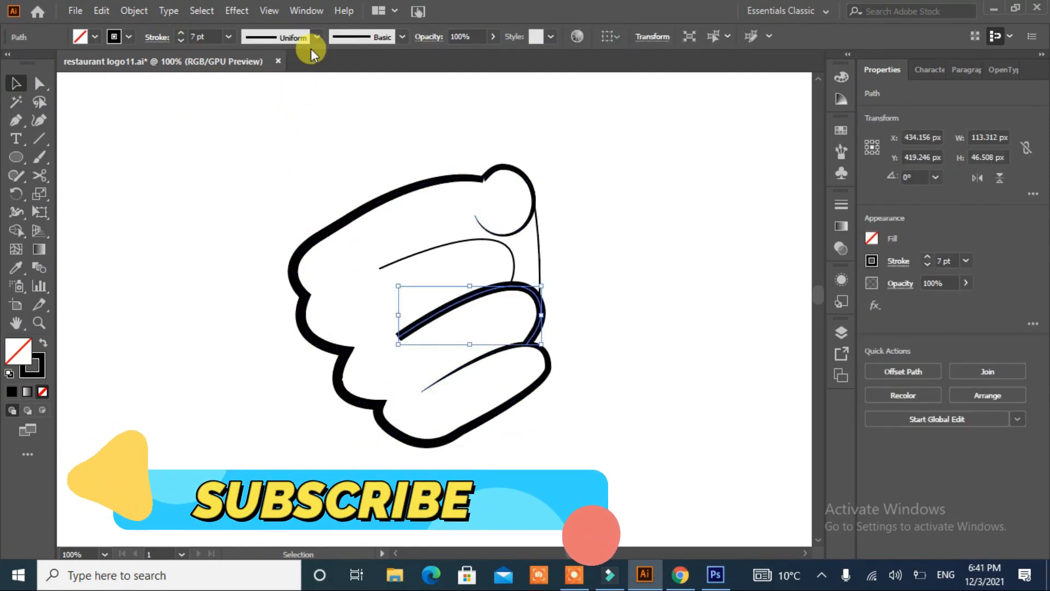
left_click(316, 37)
left_click(278, 152)
left_click(1003, 352)
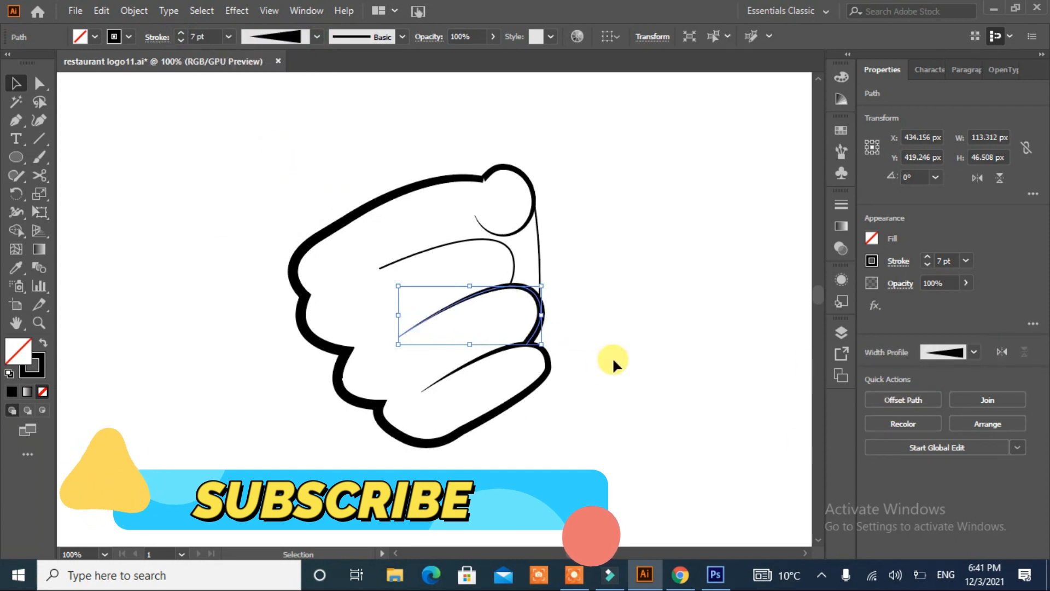
left_click(609, 356)
- Copy the third finger curve's stroke to the second finger curve with the Eyedropper and apply the wedge-shaped width profile
left_click(512, 264)
left_click(15, 268)
left_click(449, 285)
left_click(316, 37)
left_click(302, 135)
left_click(692, 278)
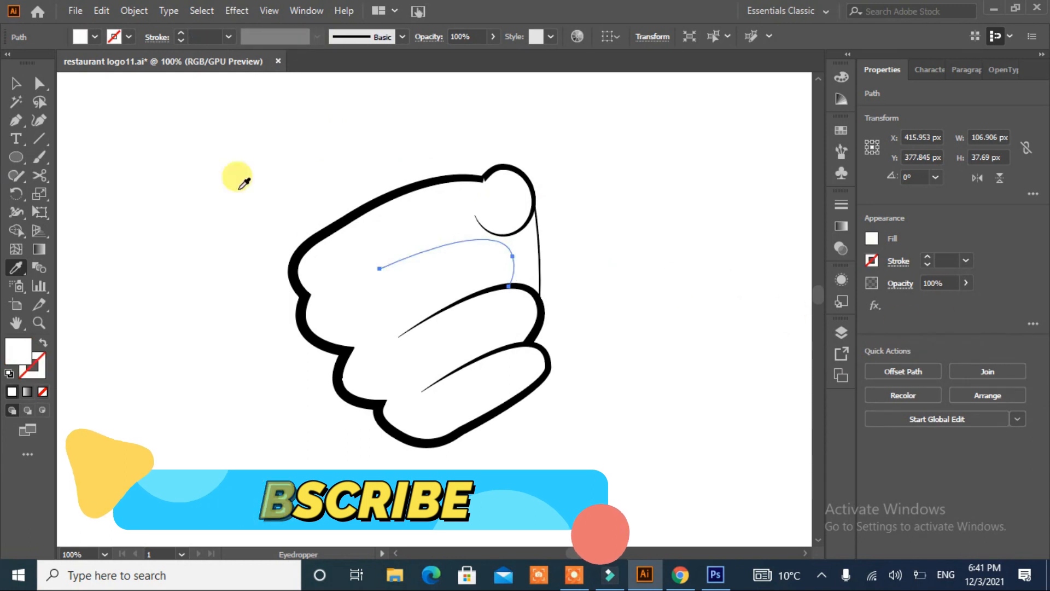
left_click(534, 306)
left_click(311, 38)
left_click(301, 148)
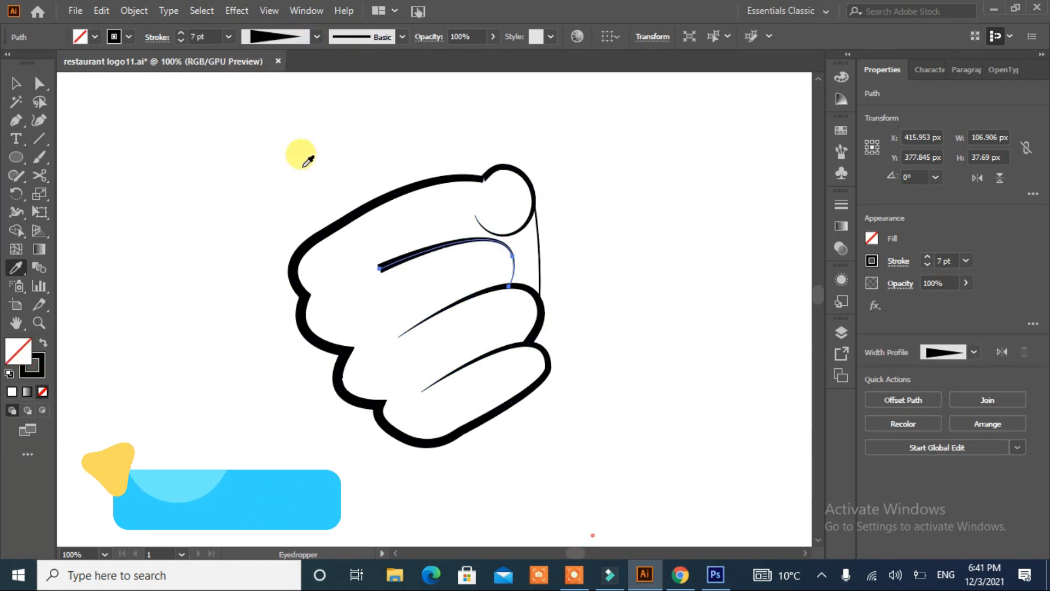
- Give the side line between the circle and third finger a 4 pt stroke with the lens-shaped width profile
left_click(16, 84)
left_click(143, 146)
left_click(290, 298)
left_click(543, 273)
left_click(540, 274)
left_click(248, 41)
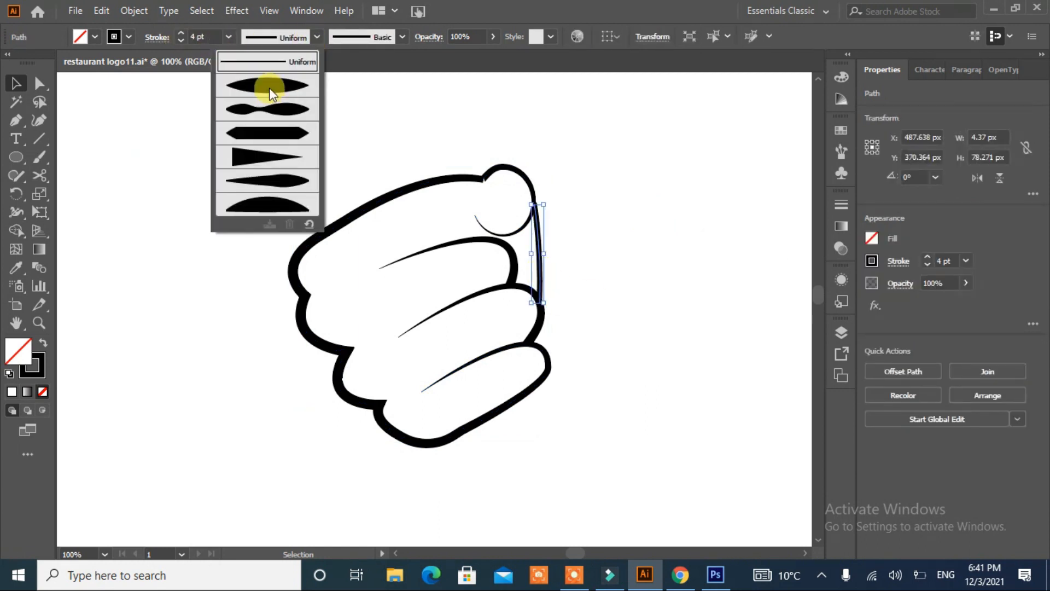
left_click(269, 87)
left_click(203, 293)
- Select all the fist's lines and expand their appearance into filled shapes
left_click(492, 170)
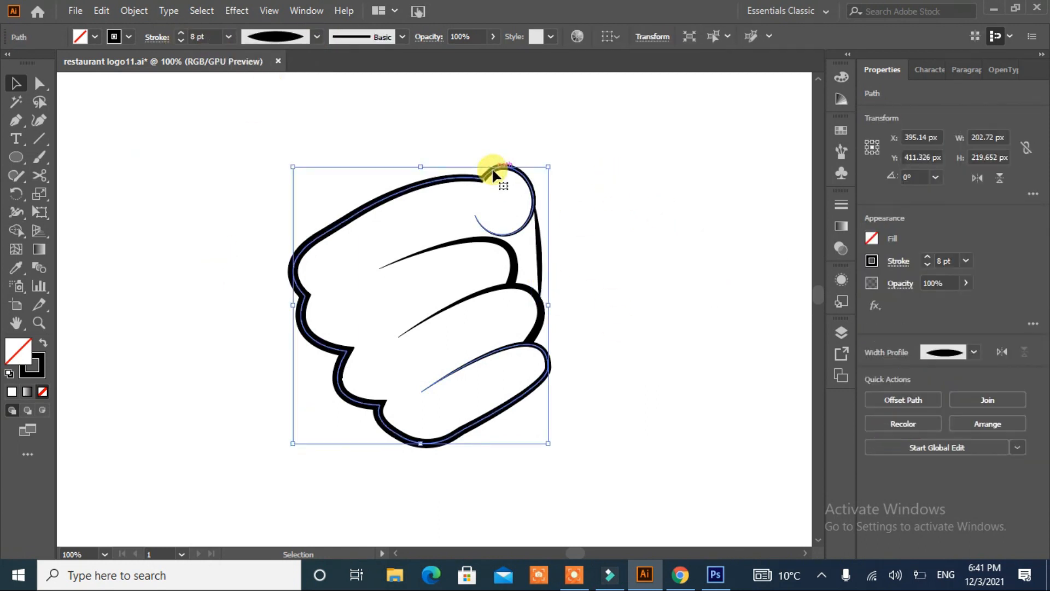
left_click(615, 309)
left_click_drag(609, 129, 243, 475)
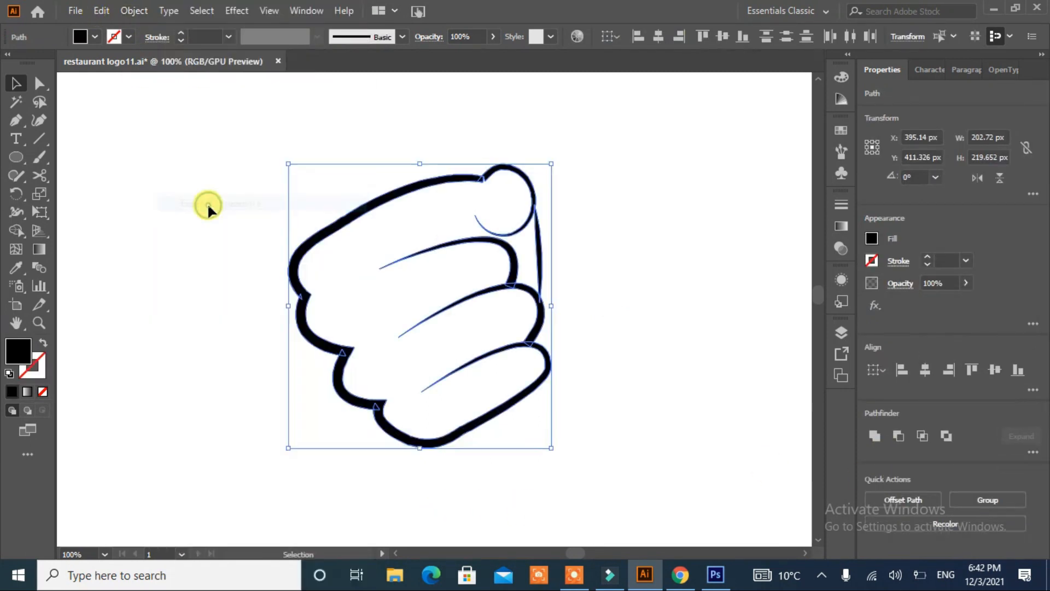
left_click(611, 206)
left_click_drag(306, 380, 304, 380)
left_click(611, 375)
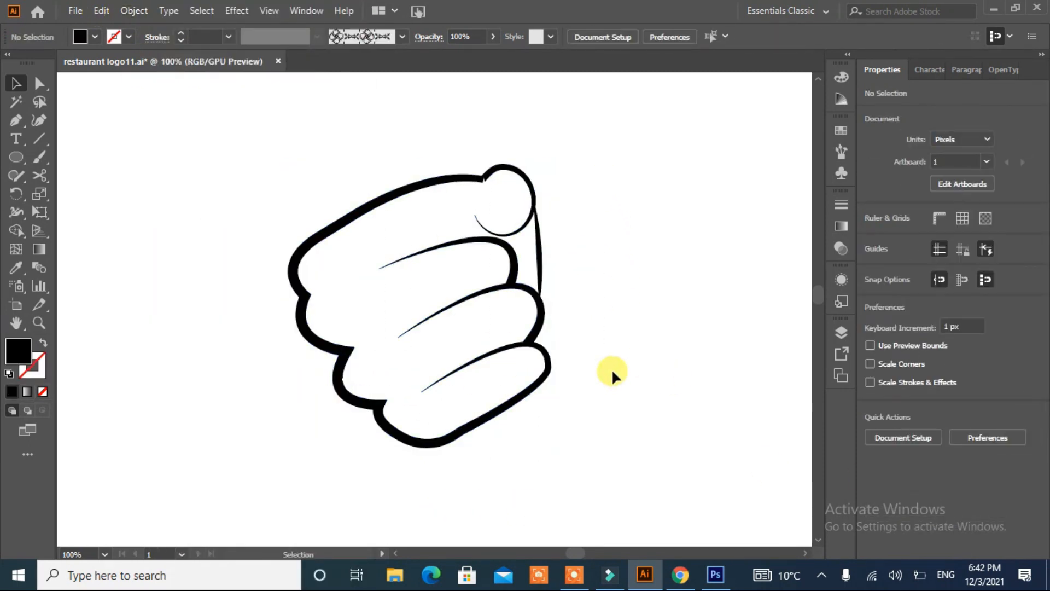
- Draw a black, slightly upright rectangle to the right of the chef's hat as the spatula blade
key("ctrl+0")
left_click(14, 159)
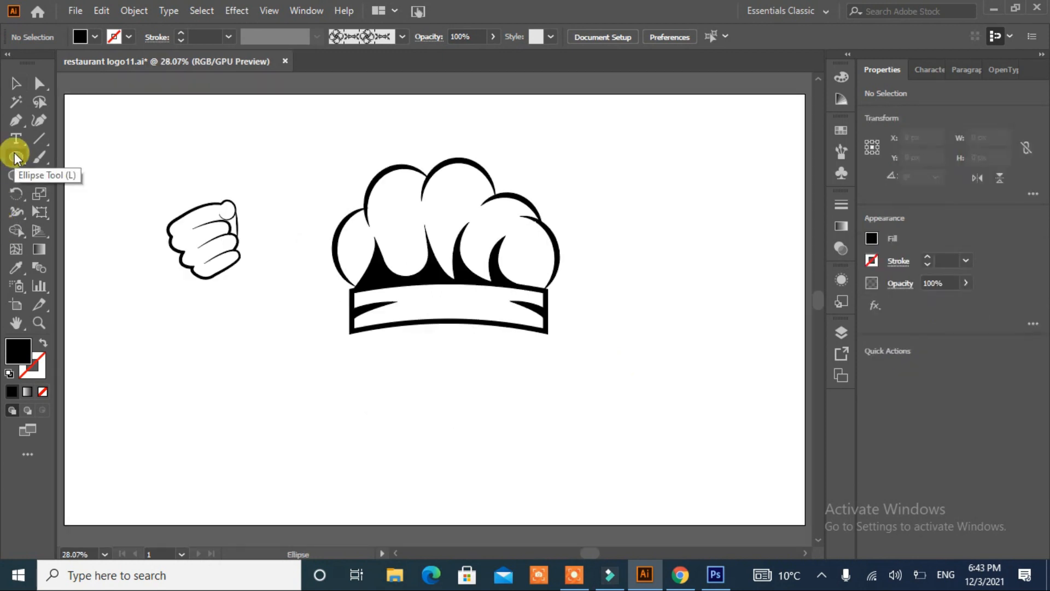
left_click(54, 160)
left_click_drag(640, 181, 713, 262)
- Taper the blade rectangle towards its lower edge, rounding the upper corners slightly and the lower corners strongly
left_click(38, 83)
left_click(744, 180)
left_click_drag(743, 179, 567, 211)
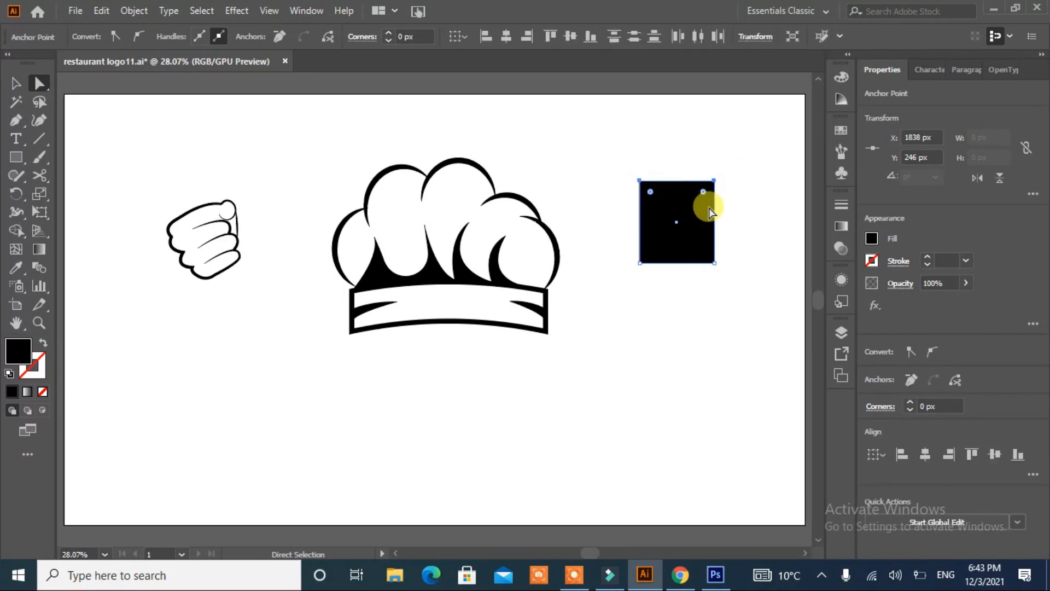
left_click_drag(703, 203, 651, 190)
left_click(761, 277)
left_click_drag(714, 263, 707, 264)
left_click_drag(736, 242, 668, 229)
left_click(661, 331)
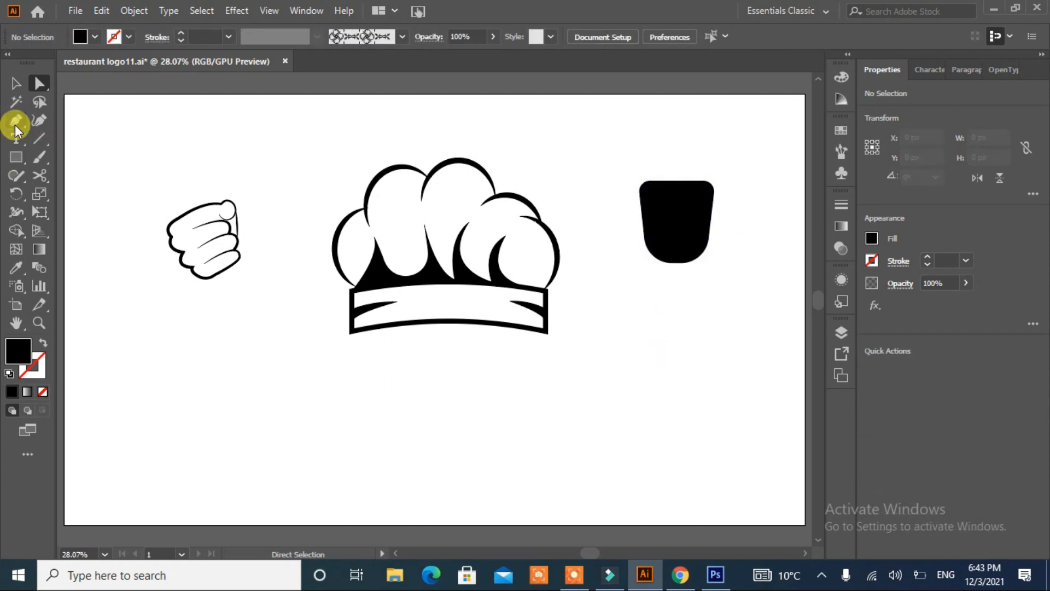
- Draw a long, thin rectangle below the blade as the spatula's shaft and centre it horizontally on the blade
left_click(16, 157)
left_click_drag(678, 272, 680, 432)
key("v")
left_click_drag(745, 194, 629, 463)
left_click(925, 370)
left_click(757, 377)
- Add a wider rectangular grip at the shaft's lower end and unite the blade, shaft and grip into one shape
left_click(679, 383)
left_click(681, 413, "shift")
left_click_drag(681, 411, 681, 390)
left_click(738, 311)
left_click_drag(618, 438, 618, 438)
left_click(877, 437)
left_click(724, 415)
- Round the upper and lower corners of the spatula's grip
left_click(39, 83)
left_click(683, 265)
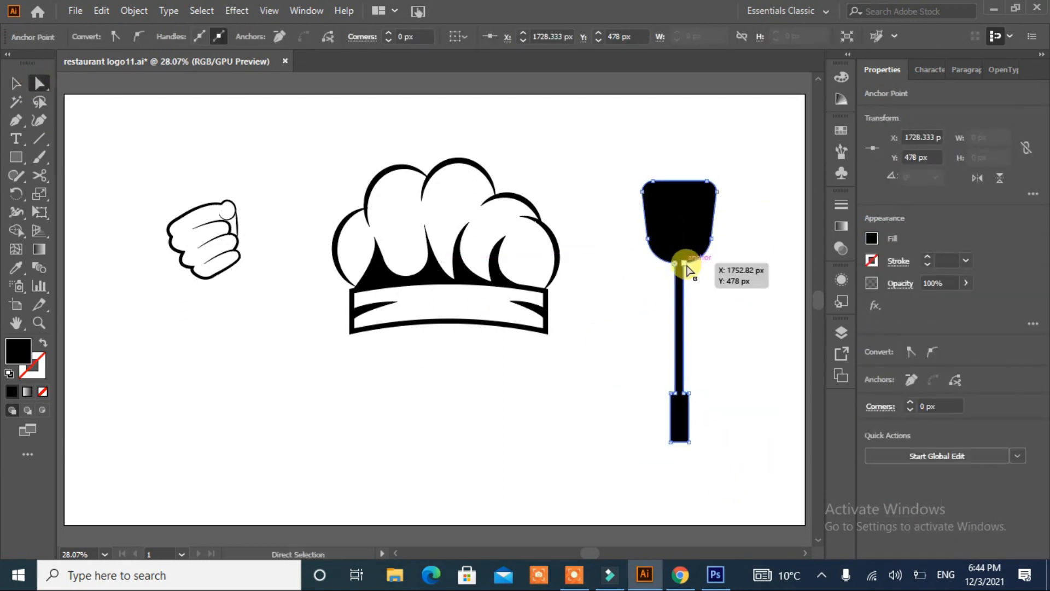
left_click(684, 264)
left_click_drag(689, 264, 718, 298)
left_click(726, 351)
mouse_move(701, 381)
left_mouse_down()
mouse_move(644, 395)
mouse_move(701, 374)
left_mouse_up()
left_click(589, 432)
left_click_drag(709, 437, 651, 445)
left_click_drag(678, 434, 680, 420)
left_click(768, 438)
left_click_drag(750, 206, 609, 436)
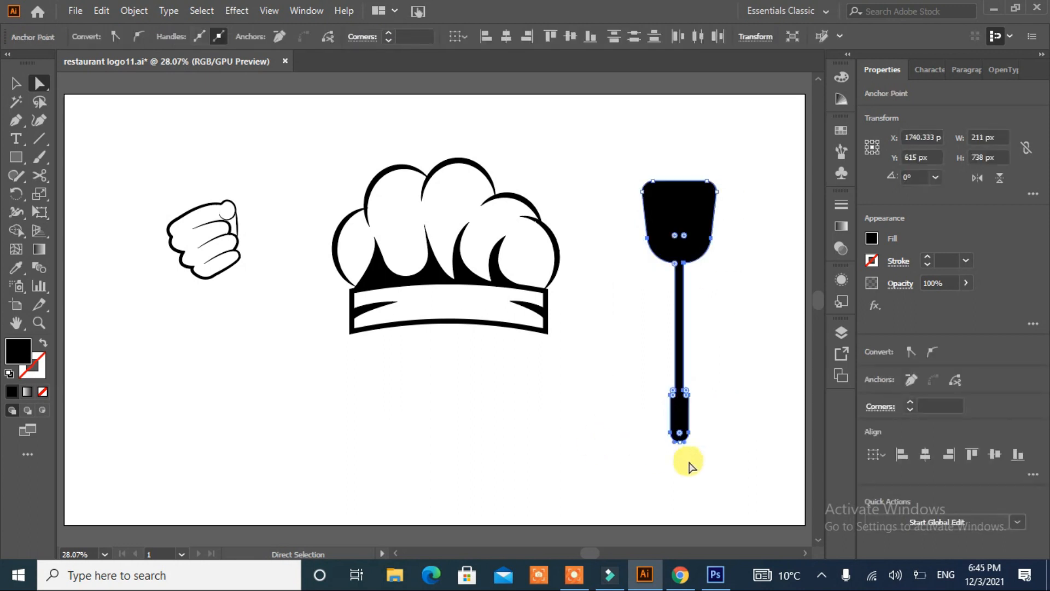
- Stretch the spatula taller from both ends and place a duplicate of it beside the original, nearer the hat
left_click(12, 89)
left_click_drag(679, 441, 680, 466)
mouse_move(679, 180)
left_mouse_down()
mouse_move(679, 216)
mouse_move(681, 181)
left_mouse_up()
left_click(762, 409)
left_click_drag(683, 243, 603, 245)
- Draw a narrow vertical bar of 23 by 158 px below the fist, fully round its corners and duplicate it alongside
left_click_drag(16, 157, 93, 155)
mouse_move(203, 354)
left_mouse_down()
mouse_move(208, 406)
mouse_move(206, 382)
mouse_move(225, 382)
left_mouse_up()
left_click(38, 83)
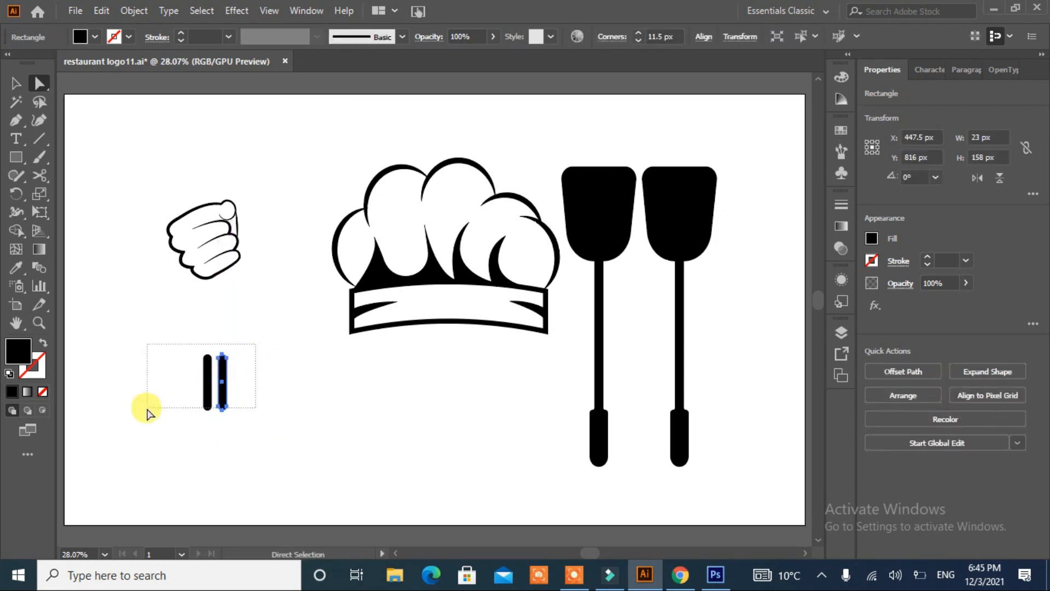
left_click_drag(147, 413, 147, 413)
- Group the two rounded bars and try placing the group over the blade of the spatula nearest the hat
left_click(16, 83)
left_click_drag(265, 359, 139, 432)
key("ctrl+g")
left_click(213, 440)
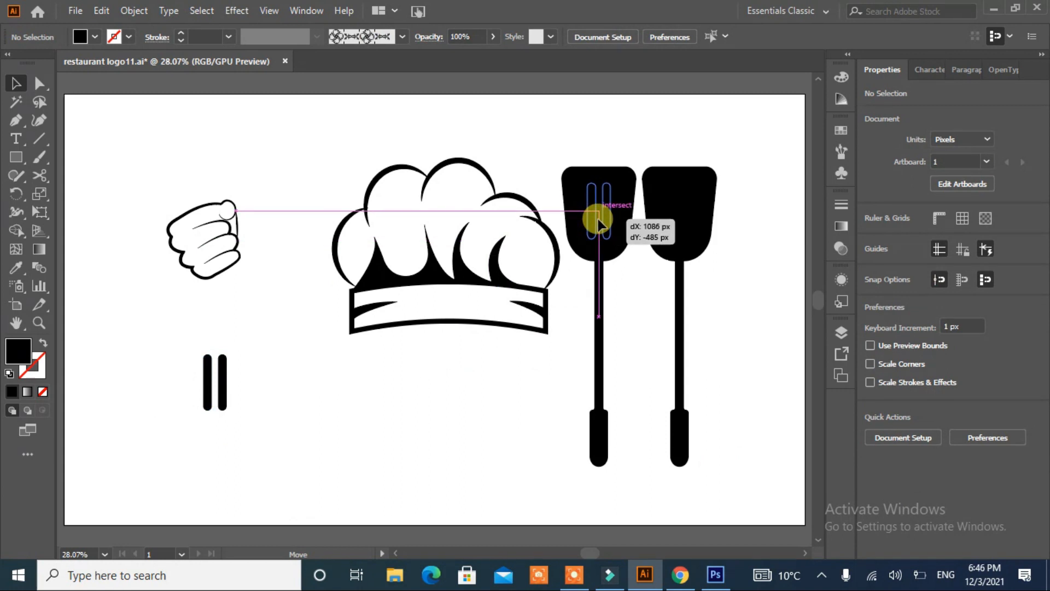
left_click_drag(597, 219, 597, 218)
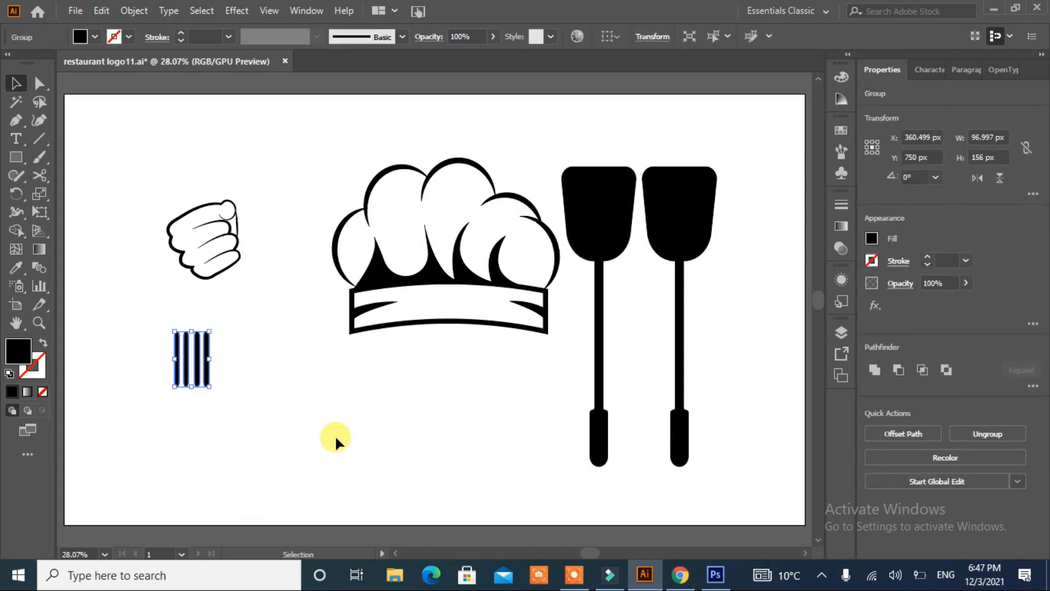
- Move the four-bar group onto the blade of the spatula nearest the hat and try cutting it out as slots
left_click_drag(198, 358, 609, 206)
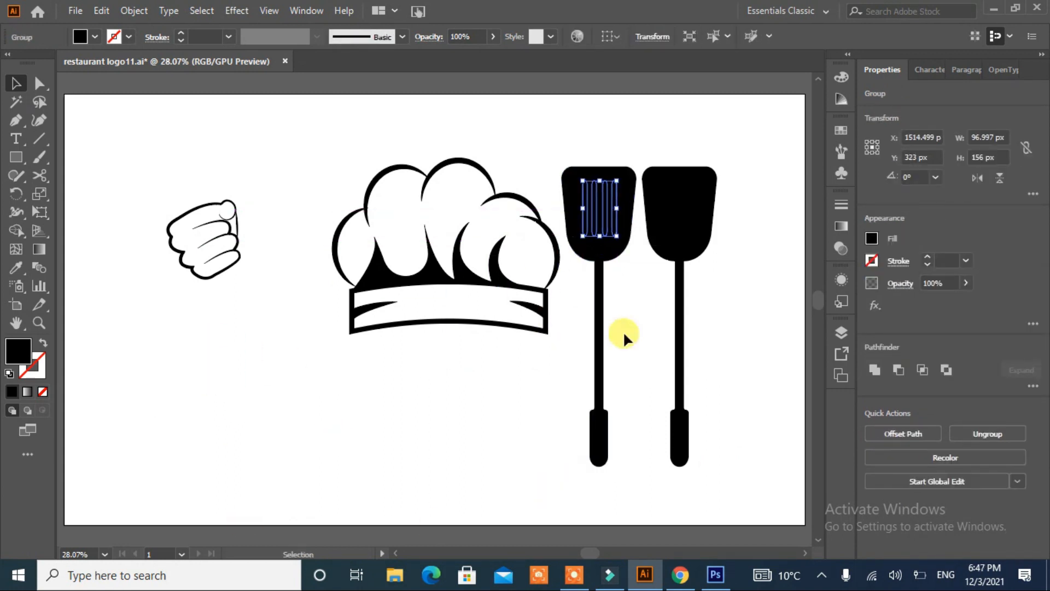
left_click(615, 353, "shift")
key("ctrl+8")
left_click(414, 454)
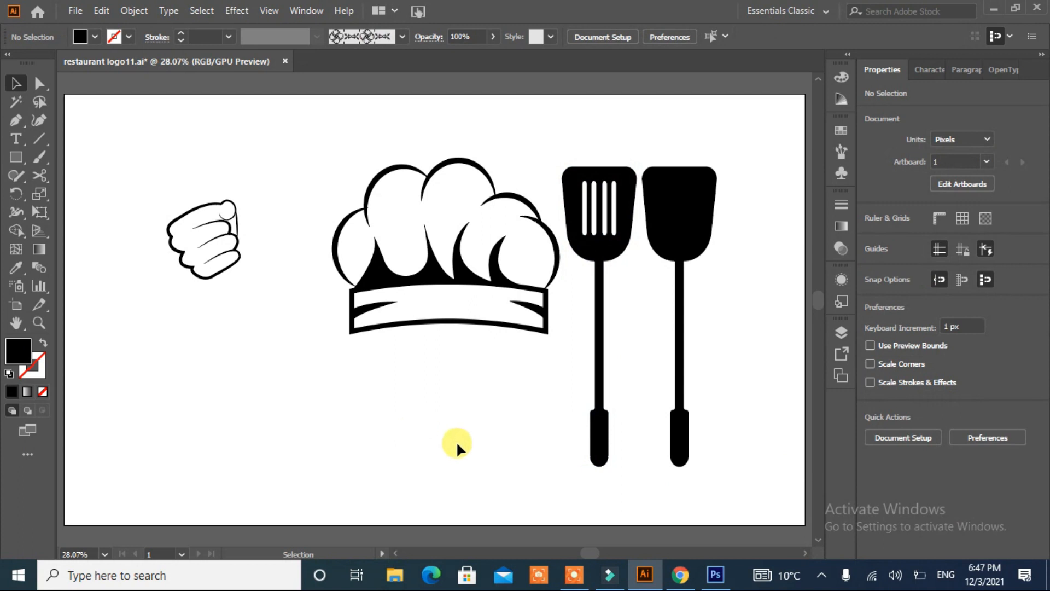
key("ctrl+z")
- Widen the bar group to 131 px and cut it out of the blade as four slots
left_click(461, 443)
left_click(614, 217)
left_click_drag(618, 209, 578, 209)
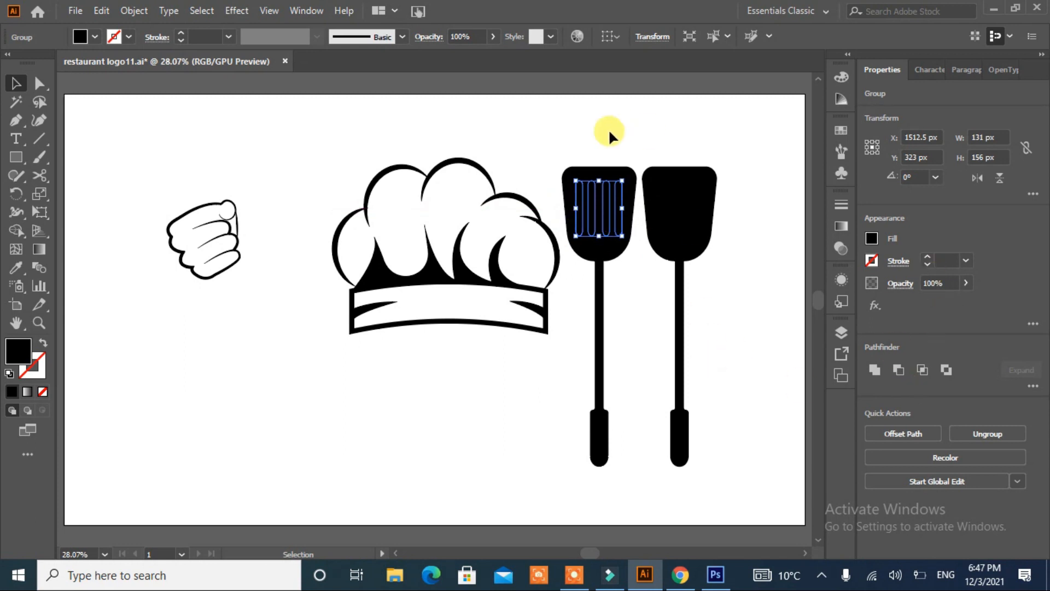
left_click_drag(609, 131, 630, 382)
left_click(897, 436)
left_click(751, 354)
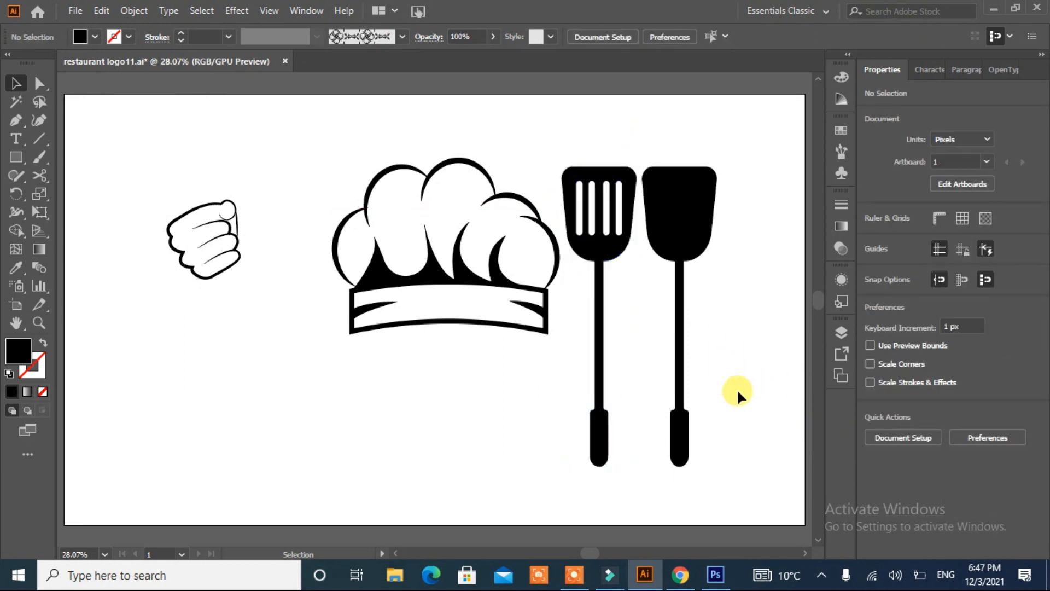
- Place the slotted spatula across the fist, scaled down to about 283 by 478 px and tilted about 27°
left_click_drag(604, 290, 209, 228)
left_click_drag(246, 405, 227, 276)
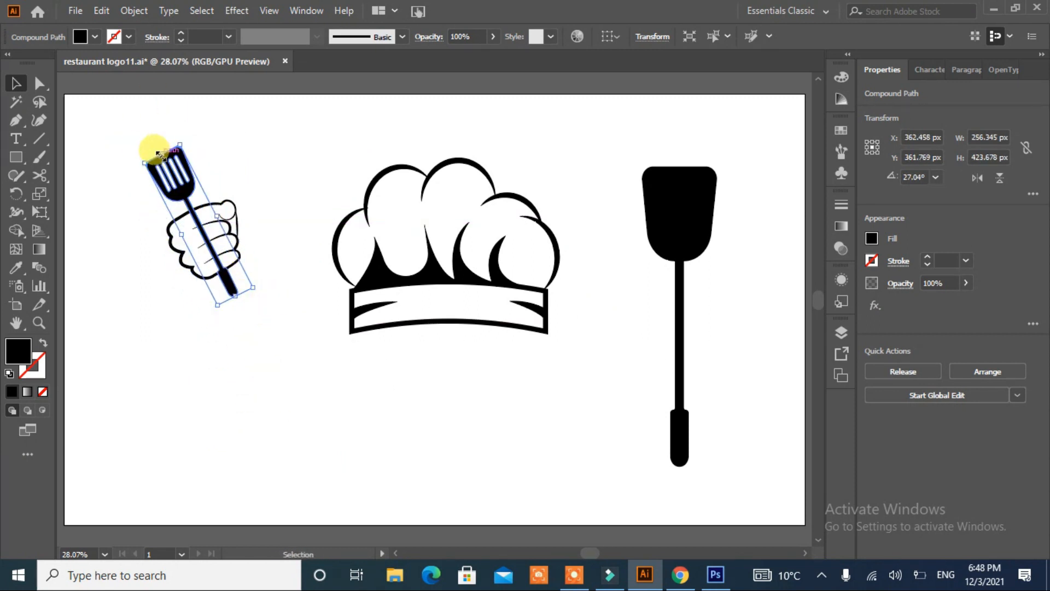
left_click_drag(162, 153, 156, 141)
left_click_drag(238, 298, 243, 301)
left_click(257, 364)
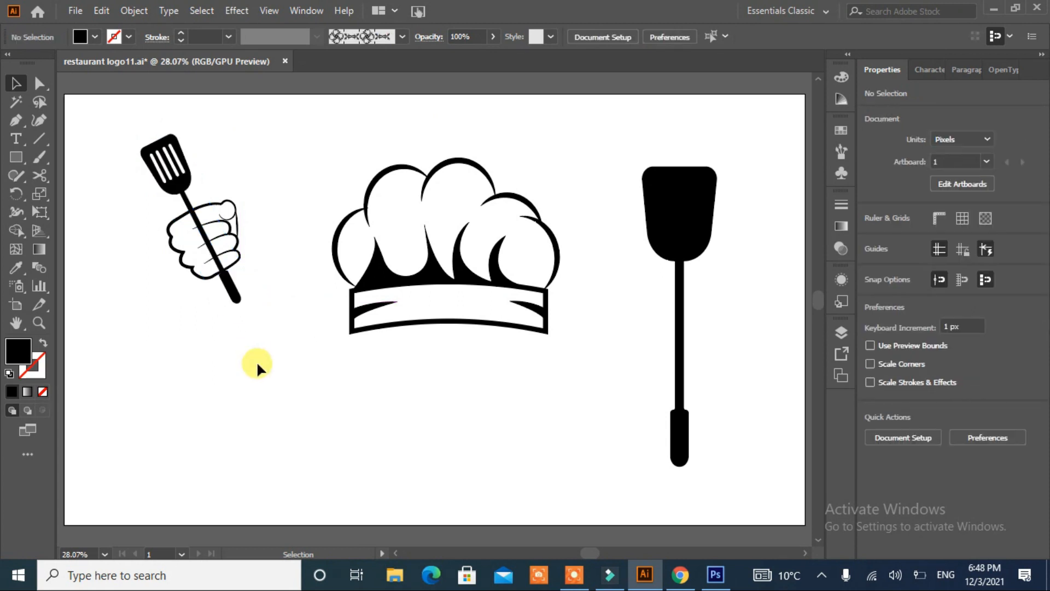
- Place a duplicate of the fist below the one holding the slotted spatula
left_click_drag(253, 175, 166, 297)
left_click(183, 268)
left_click(236, 229, "shift")
key("ctrl+g")
left_click(346, 426)
left_click(227, 246)
left_click_drag(227, 245, 304, 375)
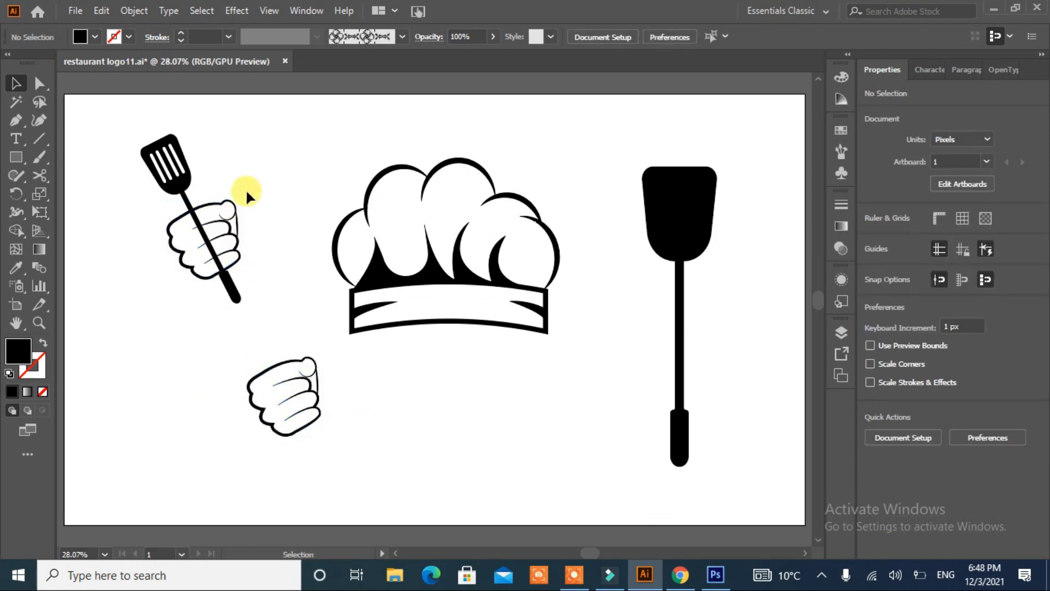
- Divide the slotted spatula's handle at the fist outline with Shape Builder and remove the section crossing the fingers
left_click_drag(246, 199, 159, 300)
key("ctrl+plus")
key("ctrl+plus")
key("ctrl+plus")
key("ctrl+plus")
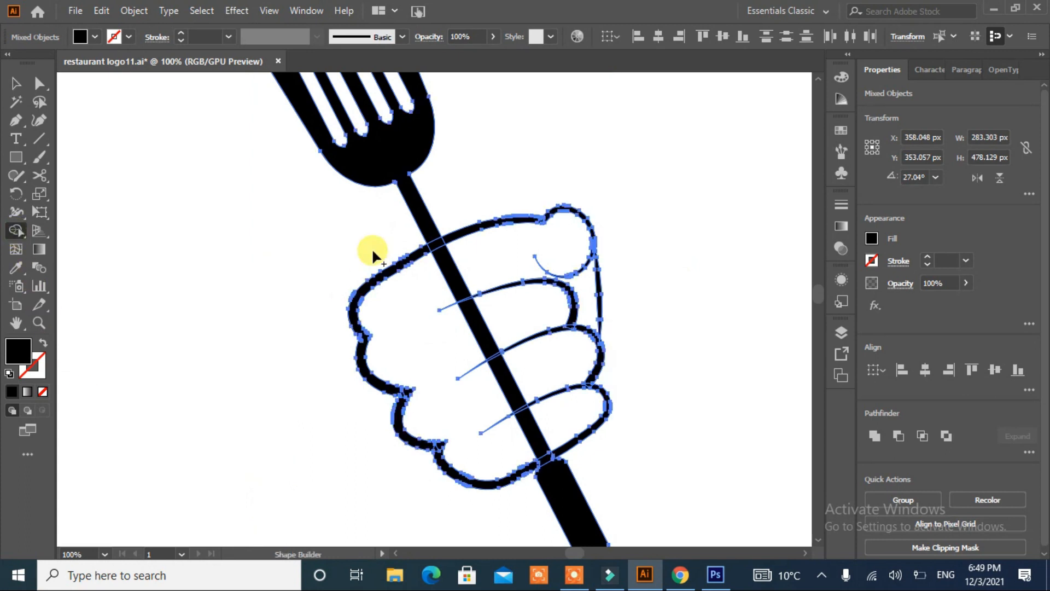
left_click(211, 335)
left_click_drag(463, 293, 186, 322)
key("Delete")
key("ctrl+0")
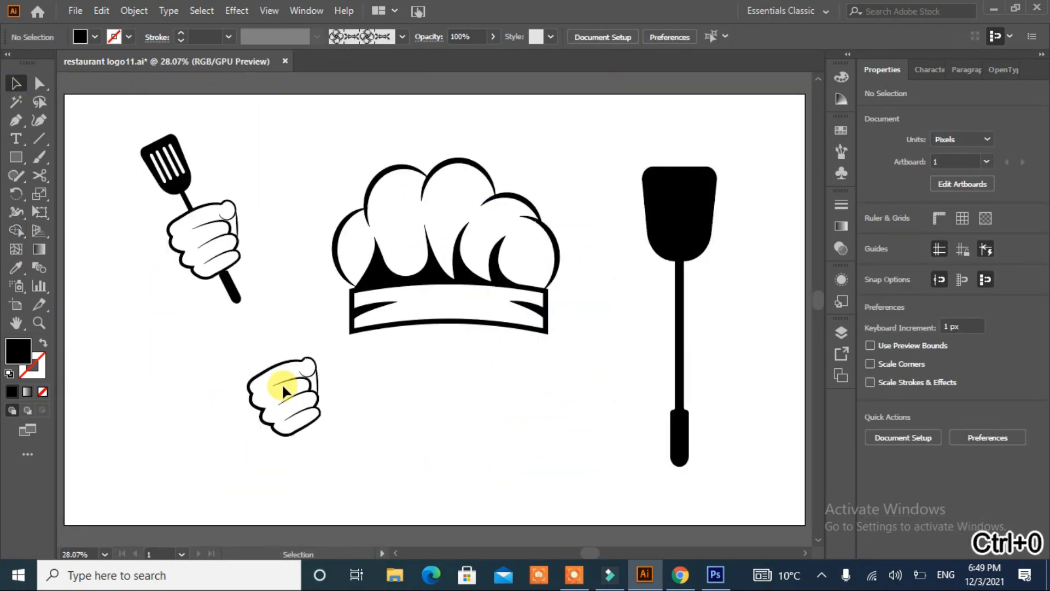
- Unite all the strokes of the duplicate fist into one shape
left_click(282, 385)
left_click(327, 422)
left_click_drag(335, 366, 271, 471)
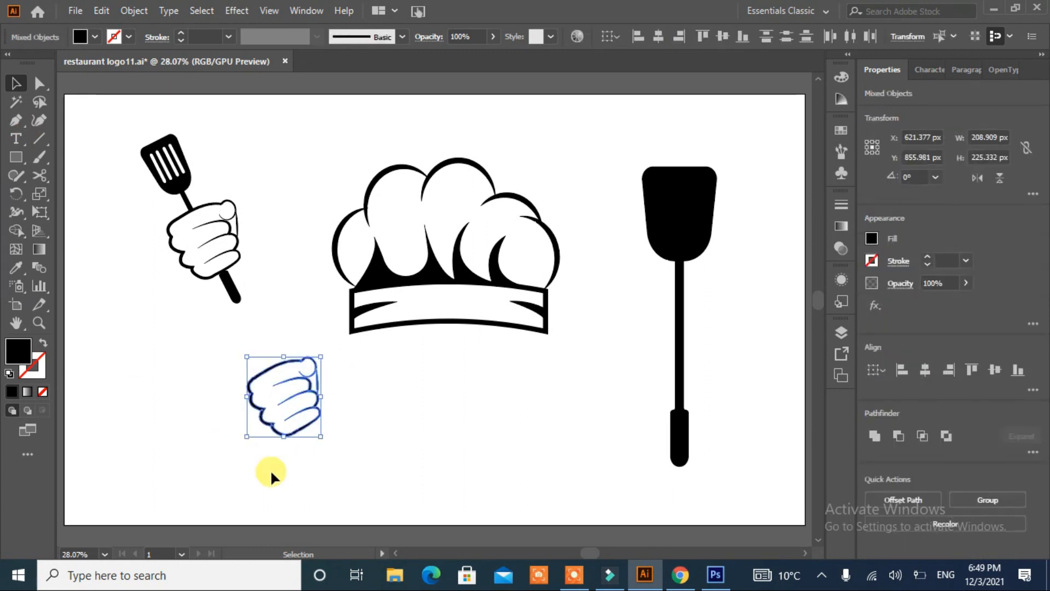
left_click(873, 437)
- Move the united fist below the hat and reflect it across the vertical axis
left_click_drag(253, 417, 383, 413)
right_click(382, 413)
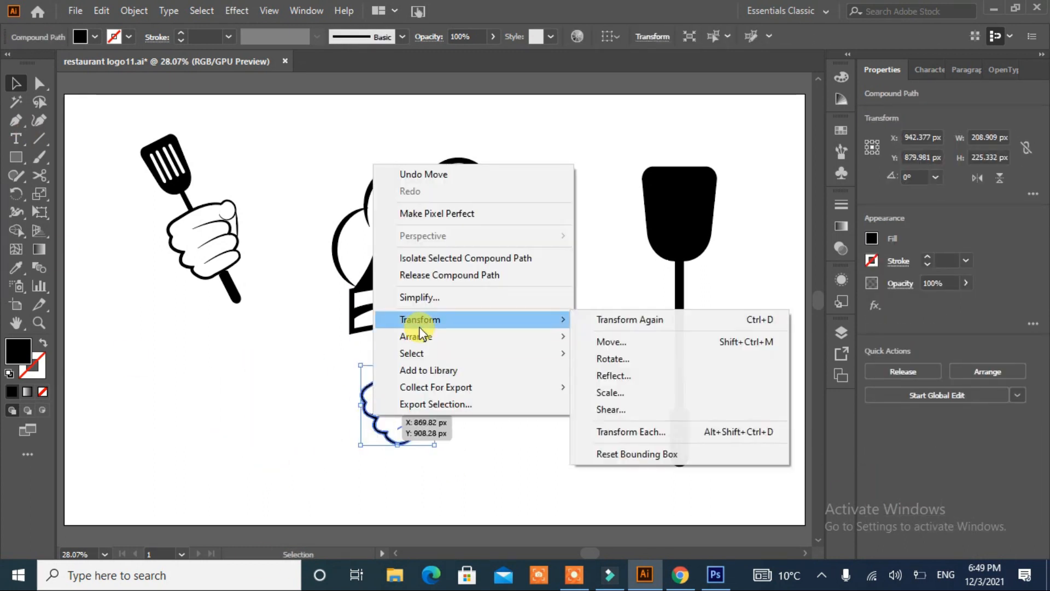
left_click(613, 375)
left_click(753, 441)
- Expand the appearance of the chef's hat group
left_click(698, 230)
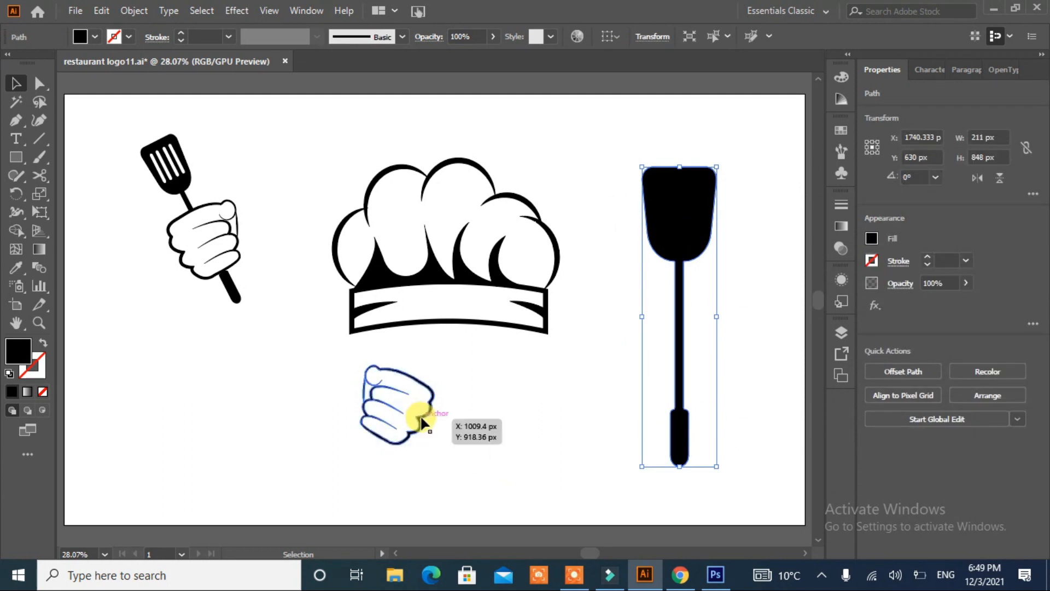
left_click(504, 284)
left_click(127, 11)
left_click(221, 202)
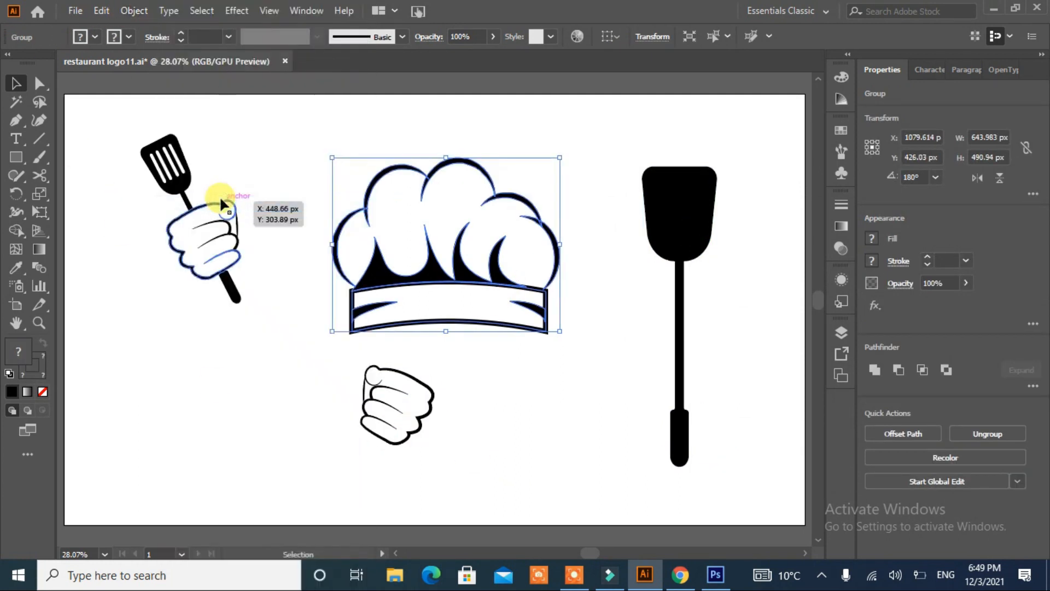
- Try uniting all the shapes of the chef's hat
left_click(574, 176)
left_click_drag(573, 178, 339, 302)
left_click(875, 373)
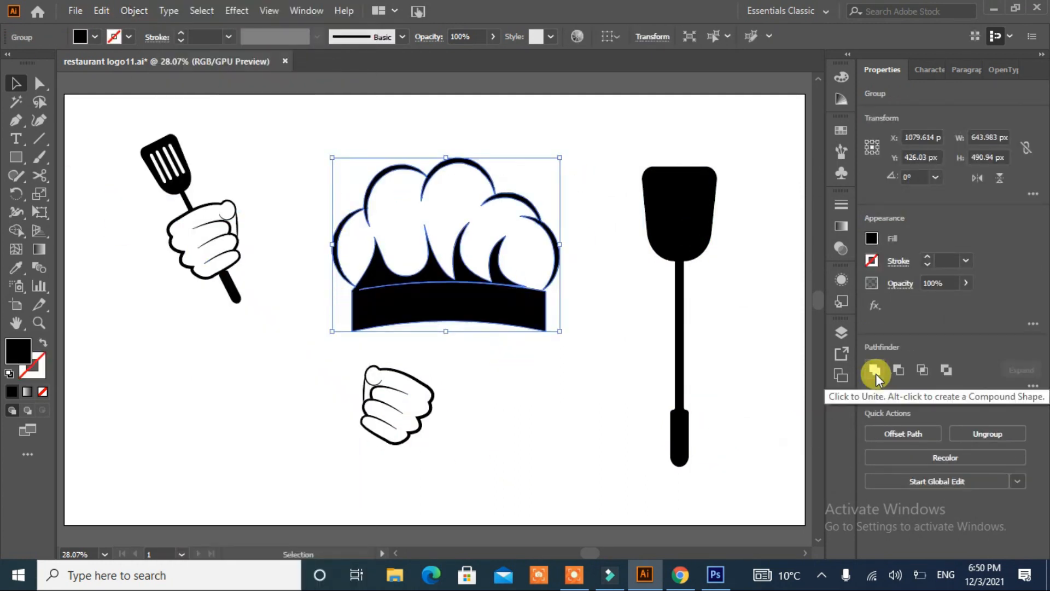
key("ctrl+z")
key("ctrl+z")
- Ungroup the chef's hat and expand the fill and stroke of its band outline
left_click(528, 330)
right_click(523, 327)
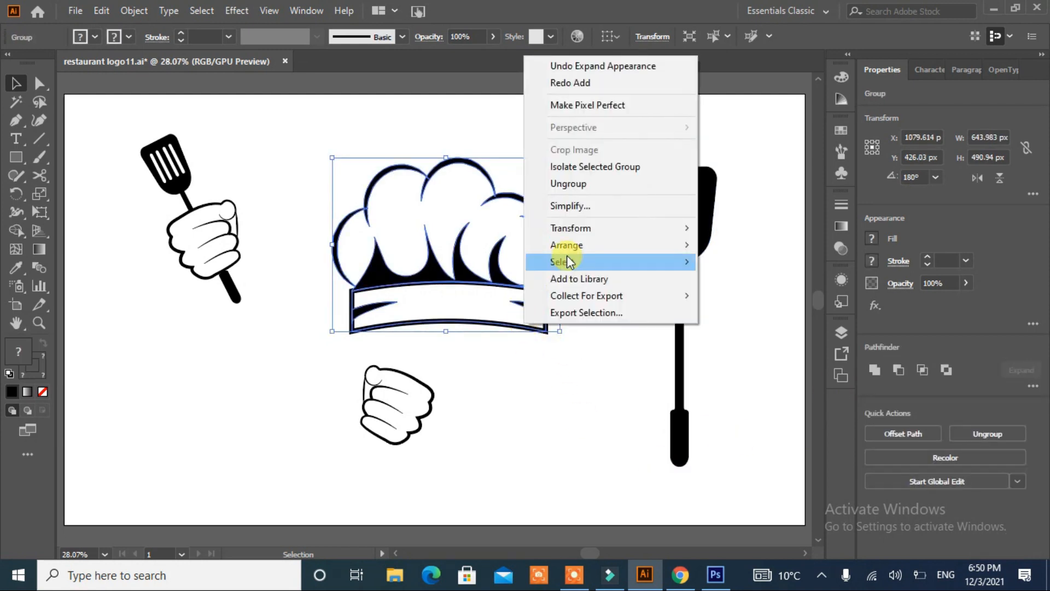
left_click(568, 182)
left_click(656, 320)
left_click(535, 329)
left_click(134, 11)
left_click(210, 181)
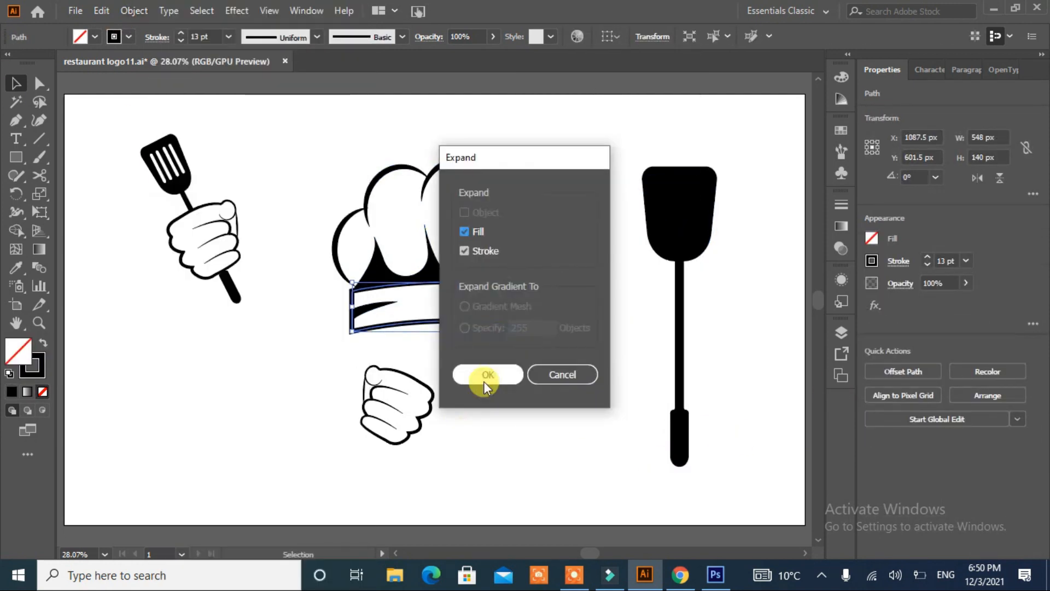
left_click(483, 382)
- Move the hat with its band up and slightly to the left on the artboard
left_click_drag(566, 199, 342, 303)
left_click(520, 403)
left_click_drag(520, 281, 504, 227)
- Place the mirrored fist between the hat and the plain spatula, shifting the spatula outward to make room
left_click(687, 243)
left_click_drag(413, 419, 624, 269)
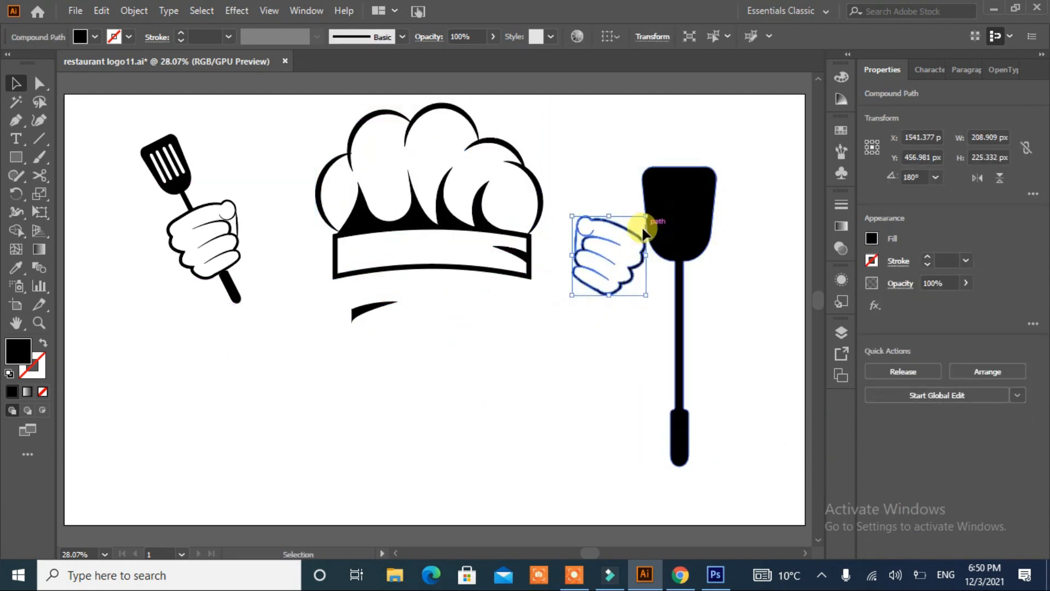
left_click_drag(665, 230, 717, 230)
left_click_drag(614, 266, 651, 280)
- Tilt the plain spatula to 325.18°, lay it across the mirrored fist and scale it down to match the hand
left_click(733, 241)
left_click_drag(769, 480, 666, 474)
left_click_drag(775, 252, 692, 196)
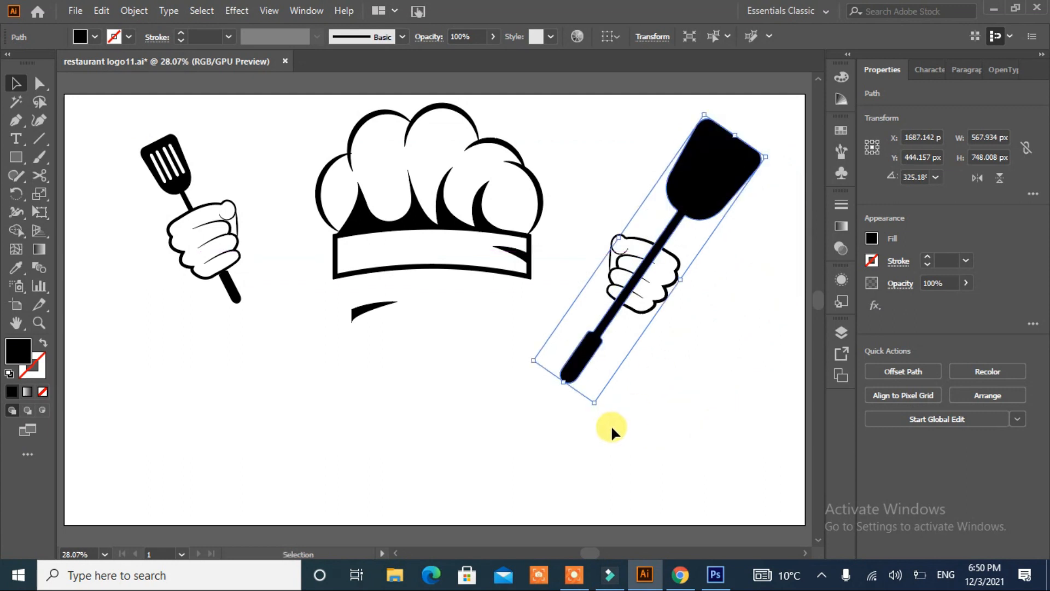
left_click_drag(596, 404, 590, 385)
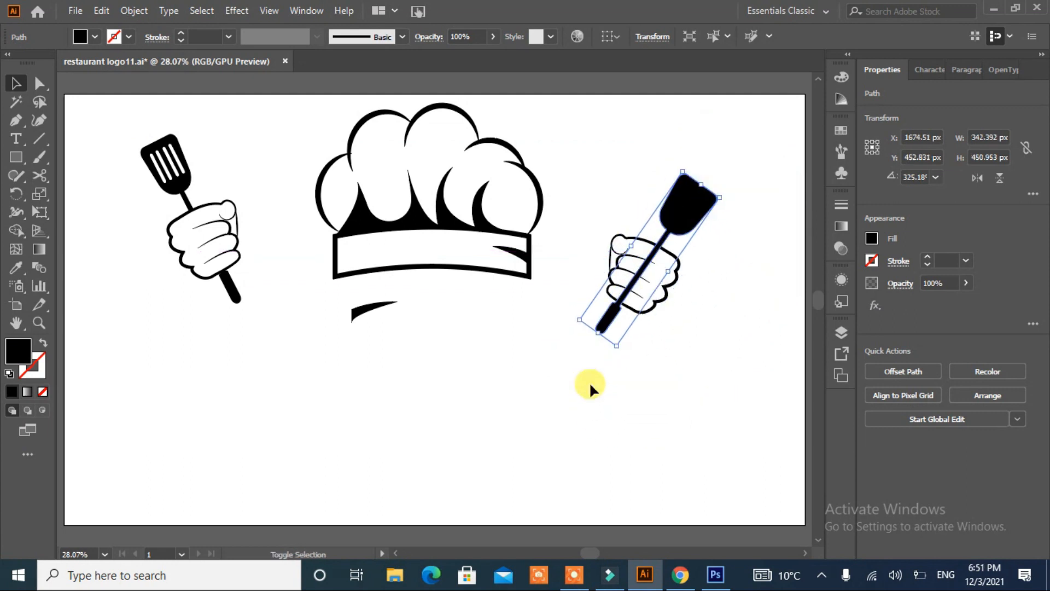
left_click_drag(683, 173, 711, 174)
- Split the plain spatula's handle at the mirrored fist with Shape Builder and delete the section crossing the fingers
left_click_drag(721, 315, 547, 349)
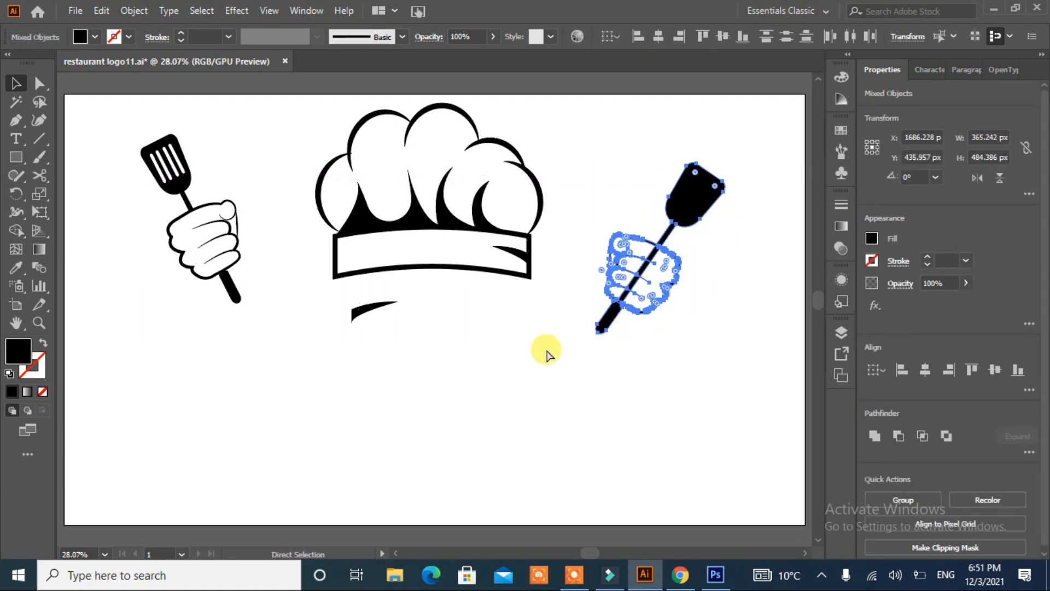
key("ctrl+equal")
key("ctrl+equal")
key("ctrl+equal")
key("shift+m")
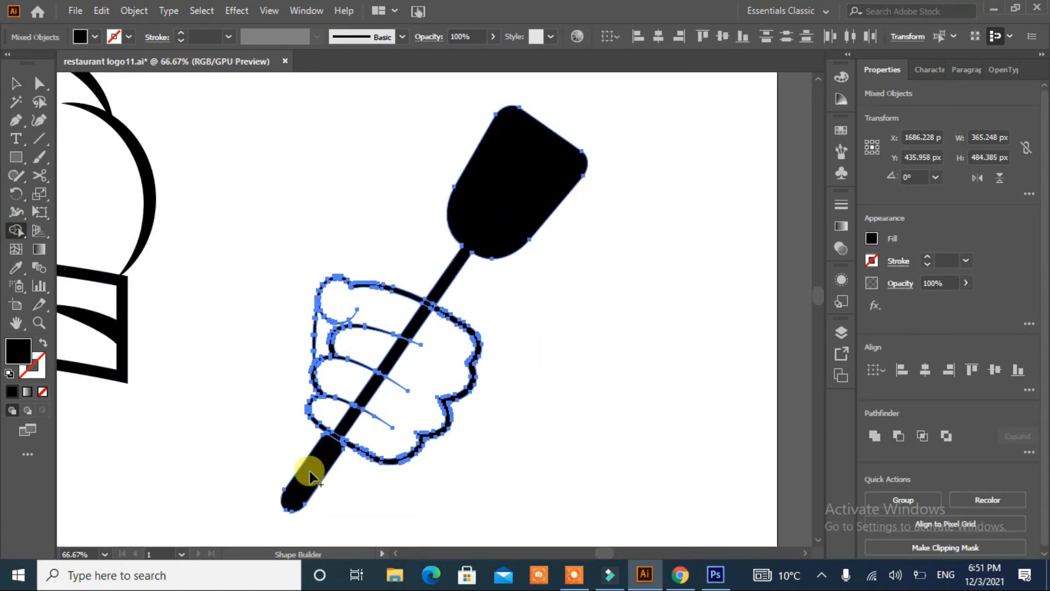
key("v")
left_click(206, 321)
left_click(410, 328)
left_click_drag(410, 328, 663, 294)
key("Delete")
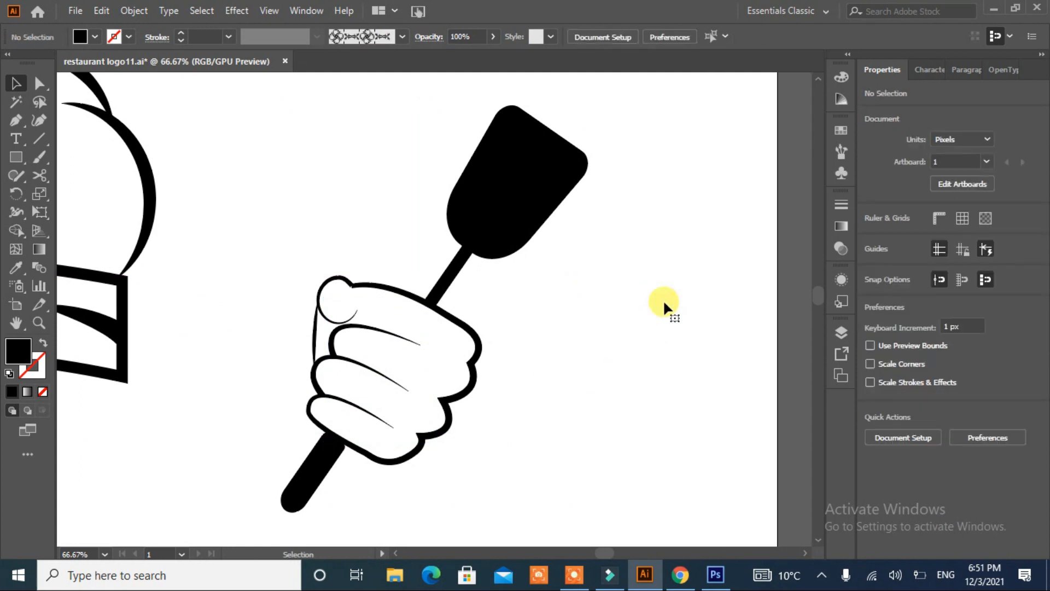
- Group the mirrored fist with the plain spatula pieces
key("ctrl+0")
left_click(677, 214)
left_click(720, 344)
left_click_drag(744, 166, 592, 359)
key("ctrl+g")
left_click(480, 476)
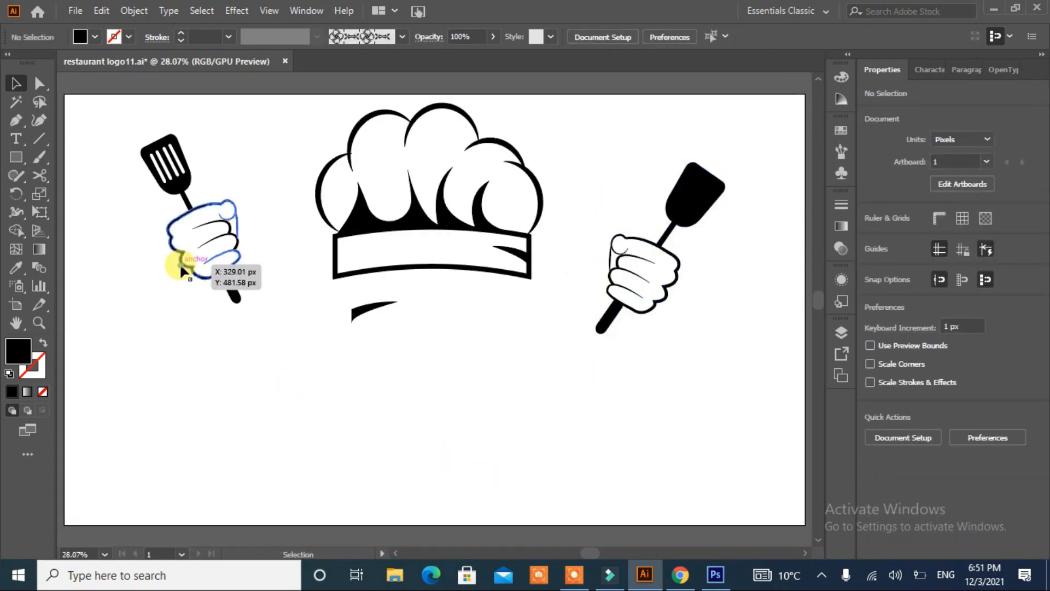
- Unite the strokes of the fist holding the slotted spatula
left_click(181, 264)
left_click(228, 234, "shift")
left_click(873, 440)
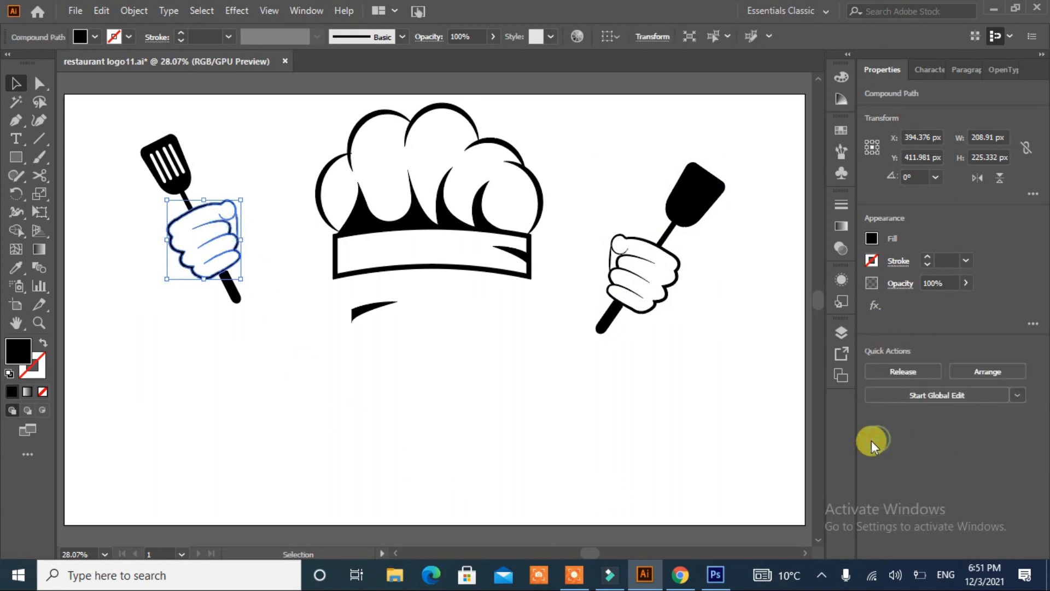
left_click(254, 383)
- Move the stray fold back into the hat band's left end and group the complete hat
left_click_drag(753, 183, 351, 255)
left_click(369, 324)
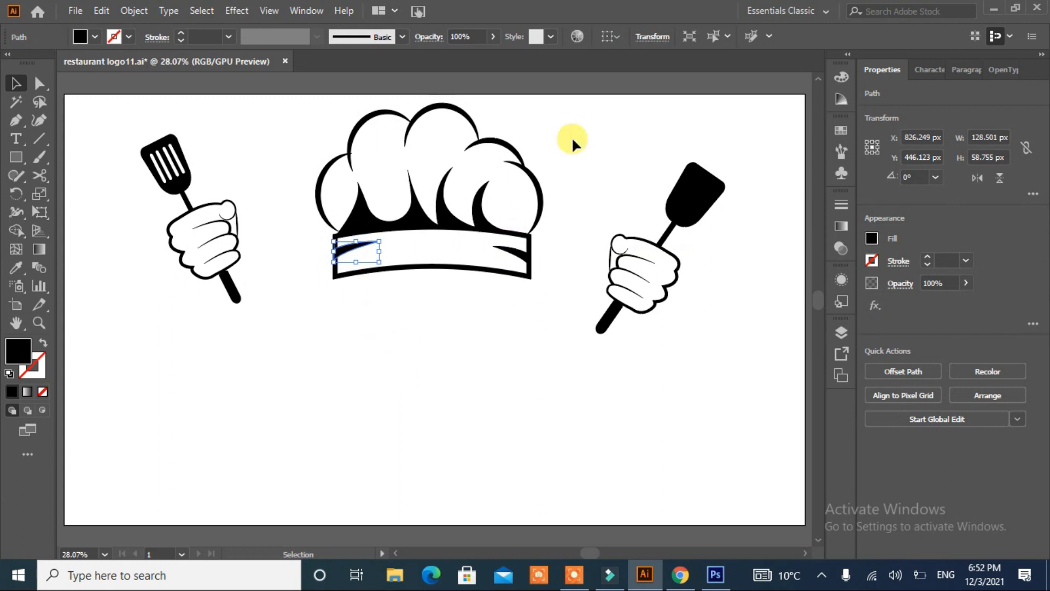
left_click_drag(572, 140, 353, 328)
left_click(903, 496)
left_click(426, 409)
- Enlarge the group with the mirrored fist and plain spatula slightly
left_click(636, 293)
left_click_drag(726, 162, 734, 153)
left_click(417, 336)
- Group the slotted spatula pieces with the fist holding them
left_click_drag(262, 125, 184, 326)
left_click_drag(147, 225, 293, 380)
left_click(292, 378)
left_click_drag(271, 124, 148, 323)
left_click(903, 500)
- Move both spatula-holding hands lower and closer to the hat, one on each side
left_click(687, 393)
left_click(701, 192)
right_click(651, 309)
left_click(614, 323)
left_click_drag(610, 324, 573, 354)
left_click_drag(216, 254, 276, 347)
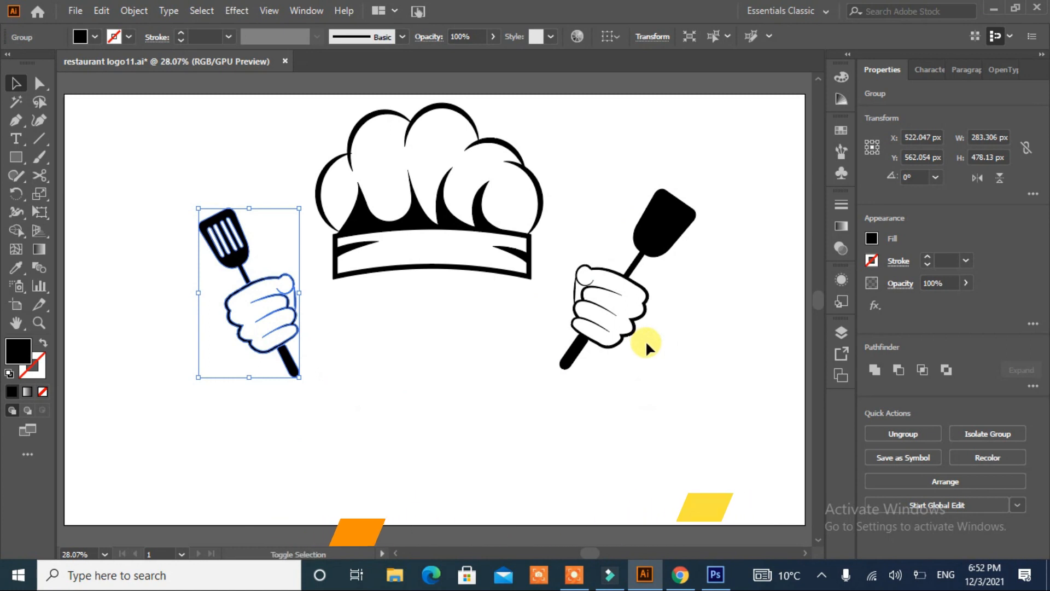
- Align the two spatula-holding hands on their vertical centres and group them together
left_click(645, 345)
left_click(656, 436)
left_click_drag(656, 436, 179, 356)
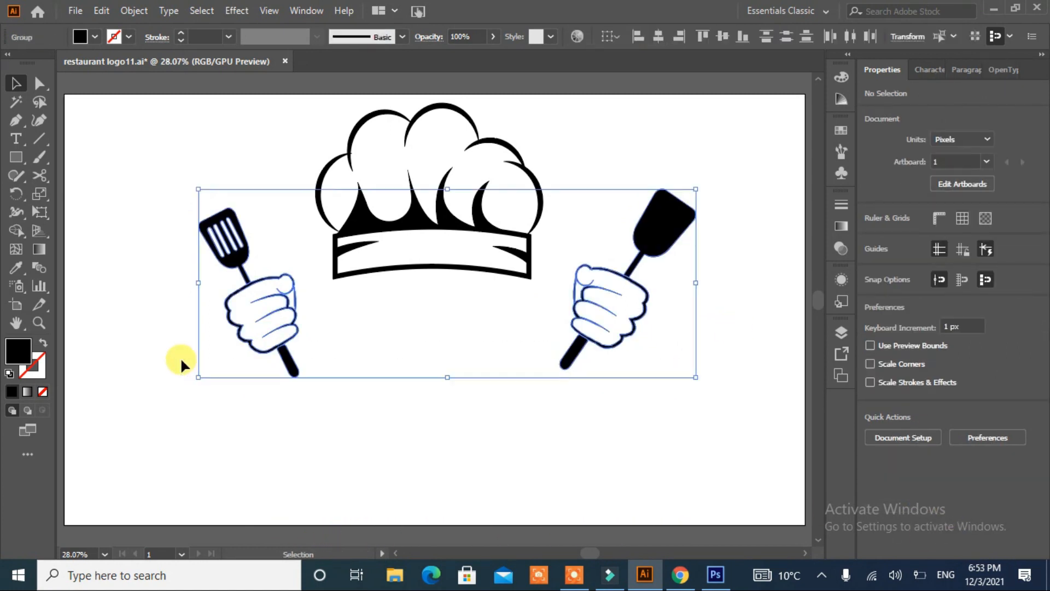
left_click(993, 371)
left_click(661, 435)
left_click_drag(661, 435, 178, 361)
left_click(921, 500)
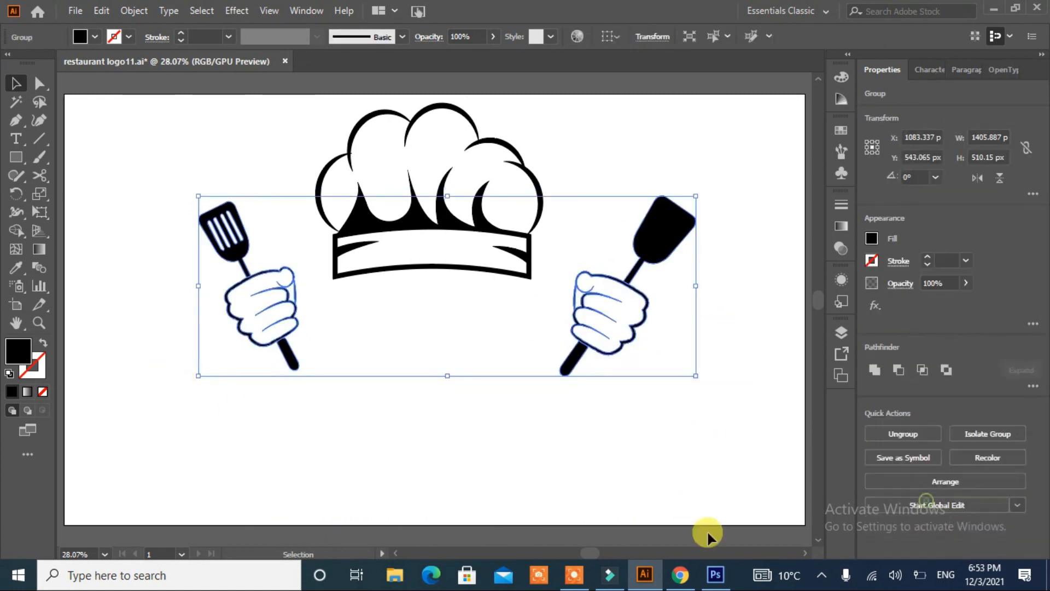
- Centre the pair of hands horizontally with the hat and ungroup the pair
left_click_drag(706, 525, 241, 262)
left_click(923, 373)
left_click(715, 471)
left_click(274, 321)
right_click(274, 323)
left_click(306, 171)
left_click(274, 486)
- Nudge the hand holding the slotted spatula to the right, closer to the hat
left_click(264, 347)
key("shift+Right")
key("shift+Right")
key("shift+Right")
key("shift+Right")
key("shift+Right")
key("shift+Right")
key("shift+Right")
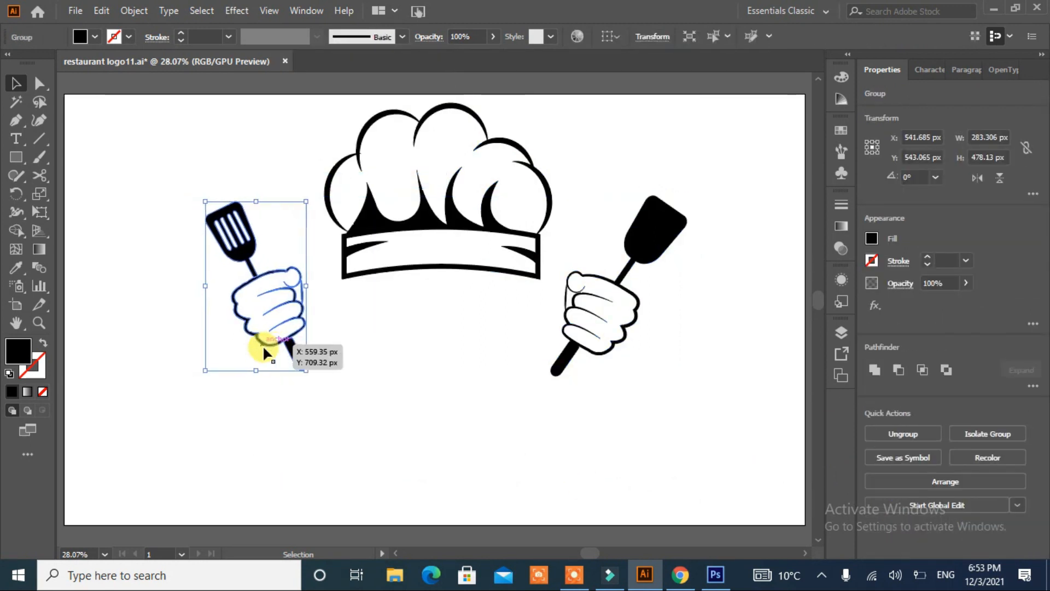
key("Right")
key("Right")
key("Right")
- Scale the hat and both spatula-holding hands down together around their centre
left_click(609, 392)
left_click_drag(712, 189, 176, 336)
left_click_drag(688, 377, 608, 329)
left_click(622, 360)
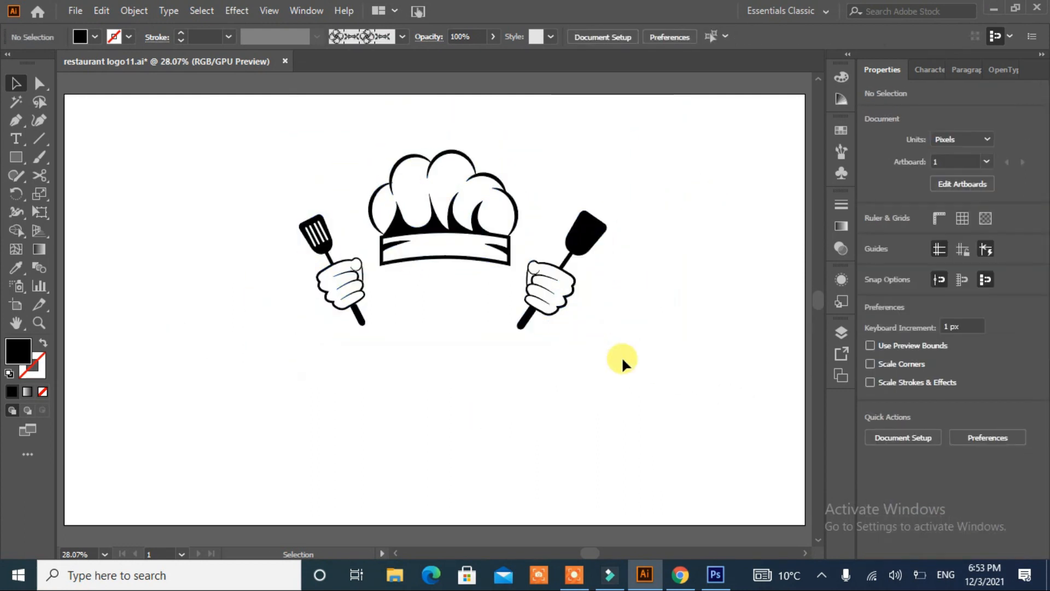
- Add the text CHEF below the hat, enlarge it to about 205 pt and centre it under the artwork
left_click(16, 139)
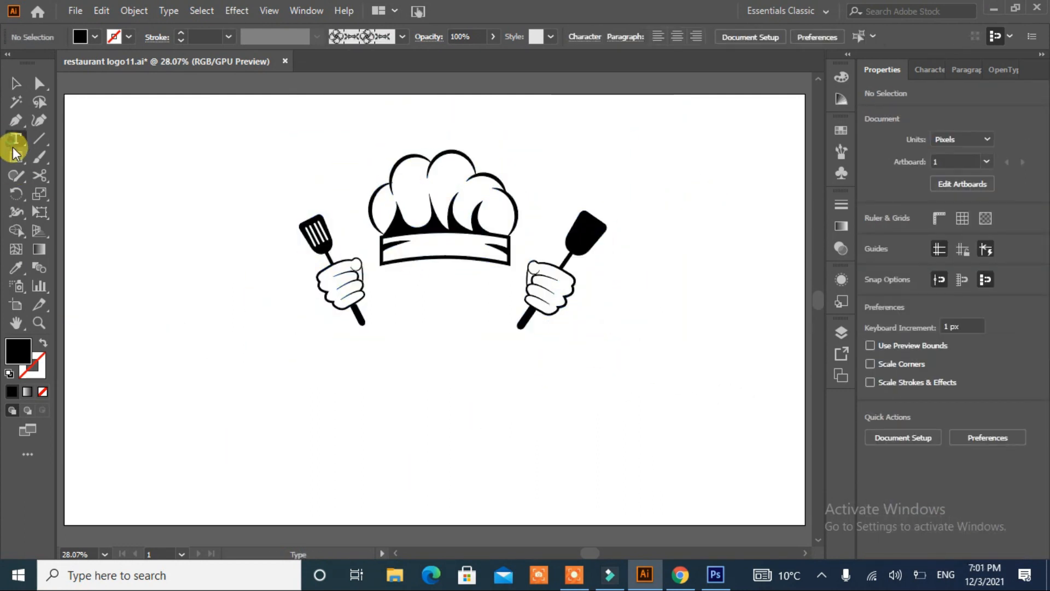
left_click(376, 442)
type("CHEF")
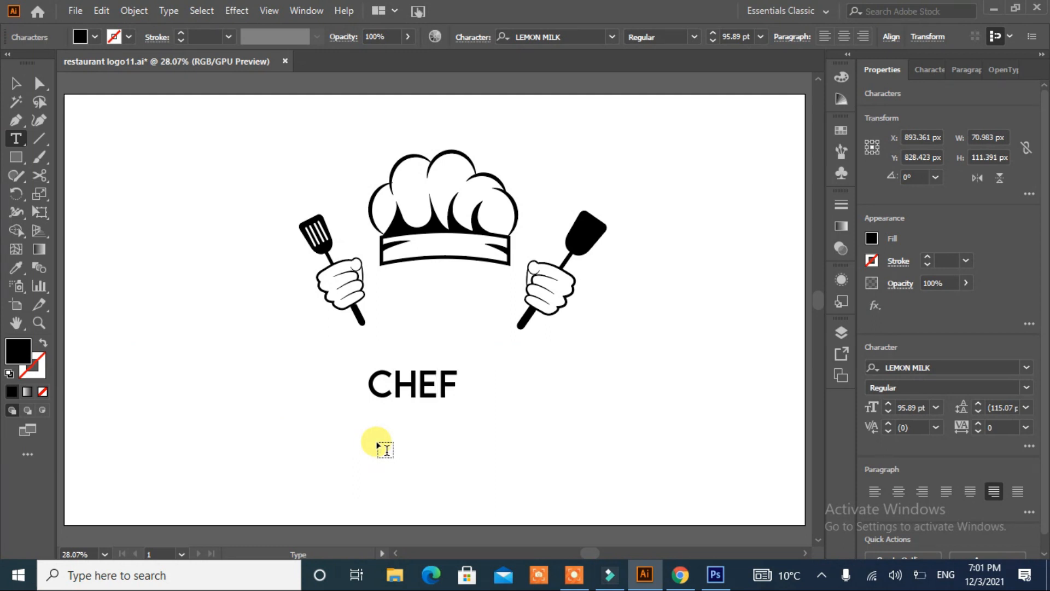
key("Escape")
left_click_drag(458, 408, 554, 445)
left_click_drag(480, 427, 460, 397)
- Change the CHEF text's font to MOON GET! Heavy after previewing other fonts on it
left_click(609, 38)
scroll(714, 207, "down", 10)
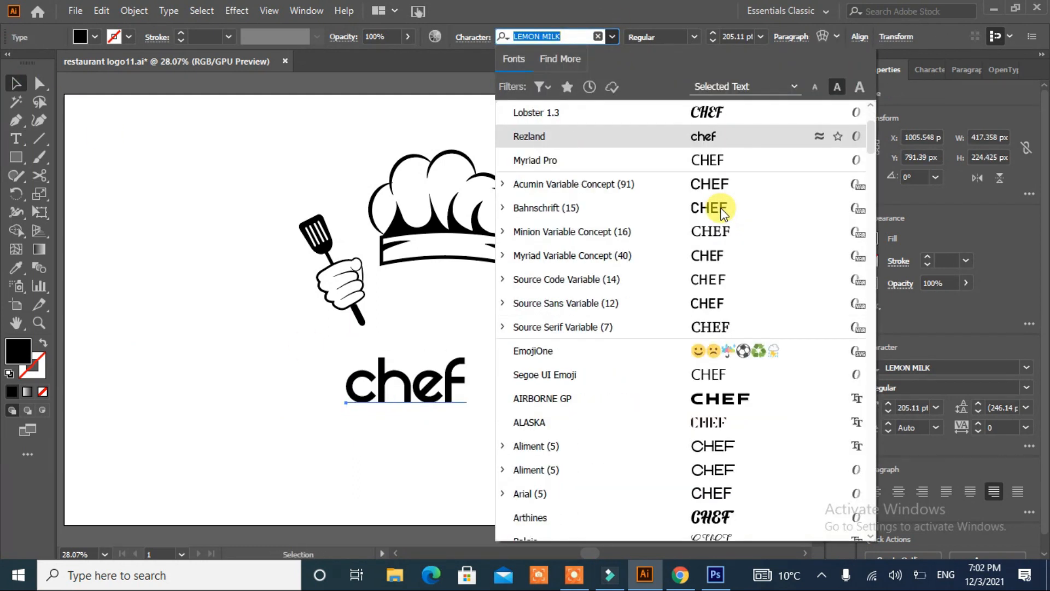
scroll(725, 158, "up", 5)
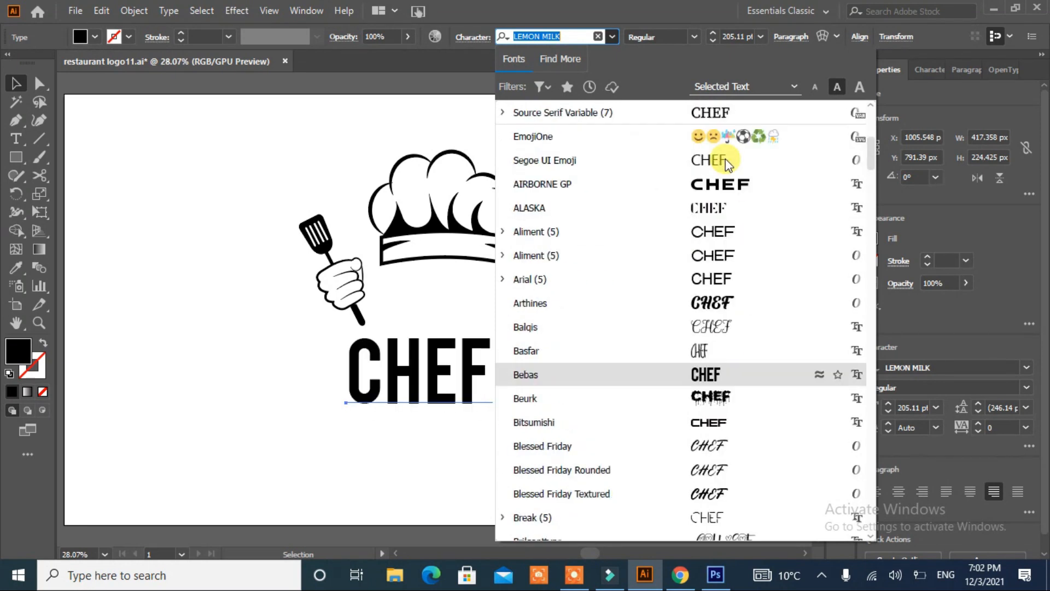
scroll(734, 334, "down", 5)
scroll(734, 334, "down", 14)
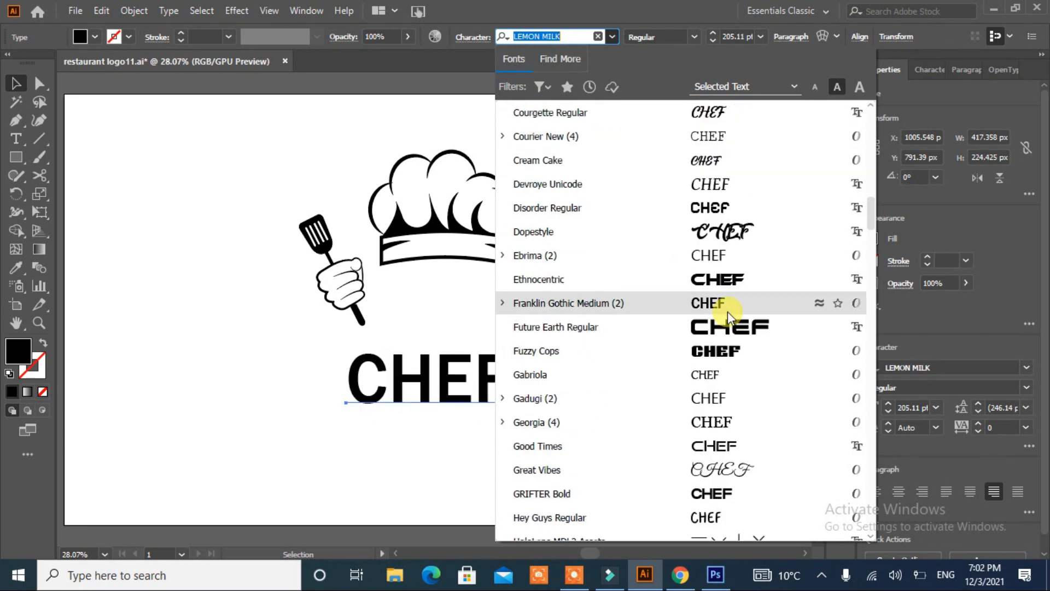
scroll(711, 362, "down", 9)
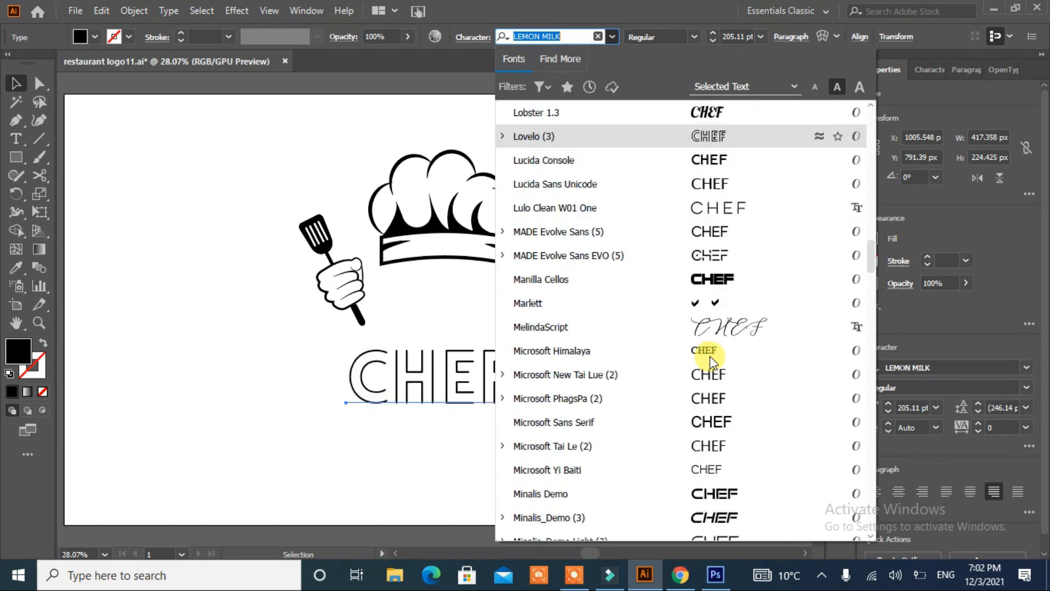
left_click(715, 326)
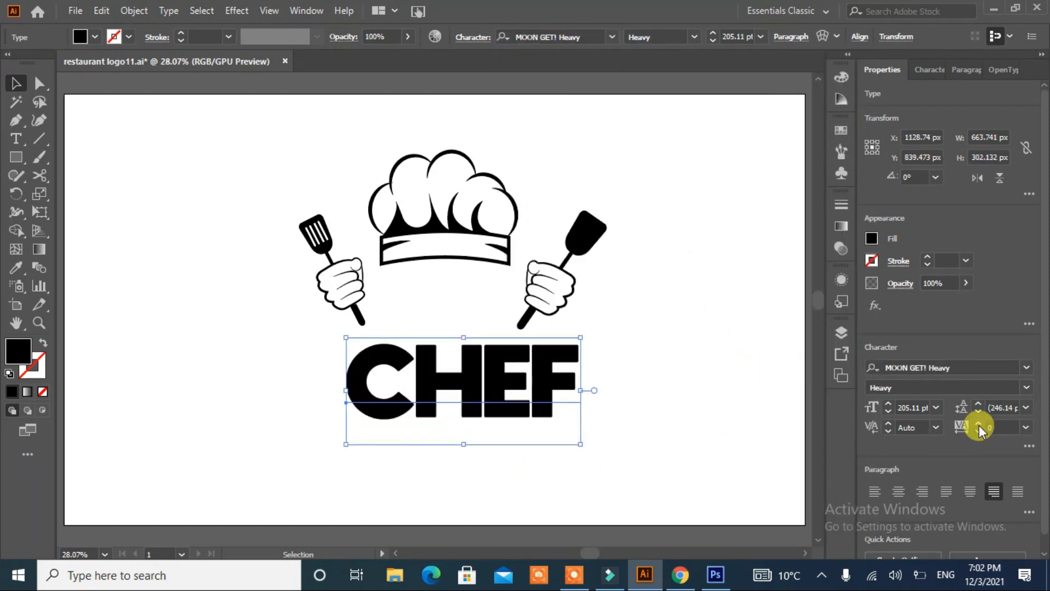
- Set the CHEF text's tracking to 200 and its size to 105 pt, and shift it under the hat
left_click(1026, 427)
left_click(1021, 394)
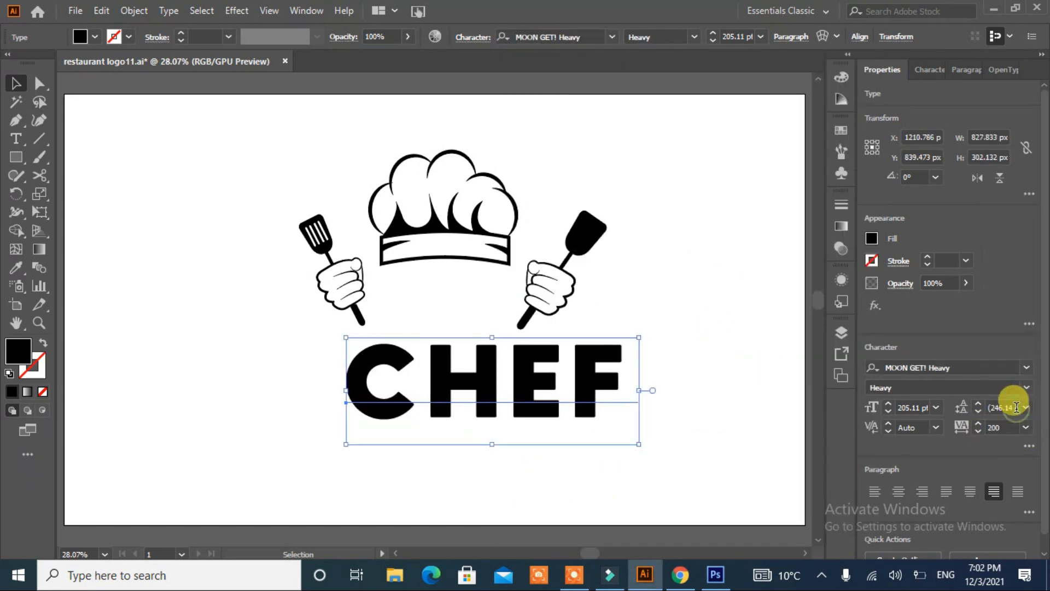
left_click(889, 411)
mouse_move(451, 393)
left_mouse_down()
mouse_move(453, 294)
mouse_move(464, 387)
left_mouse_up()
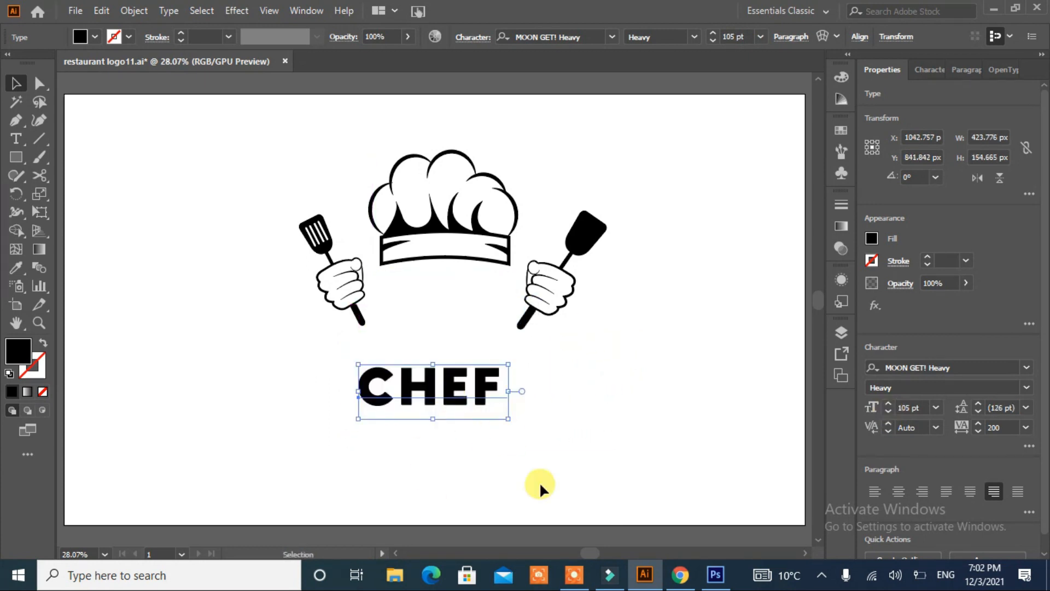
- Try to convert the CHEF text to outlines and select its individual letters for direct editing
right_click(426, 376)
left_click(465, 172)
left_click(533, 389)
left_click(458, 387)
left_click(40, 83)
left_click(428, 447)
left_click(378, 382)
left_click(487, 435)
left_click(481, 403)
left_click(650, 436)
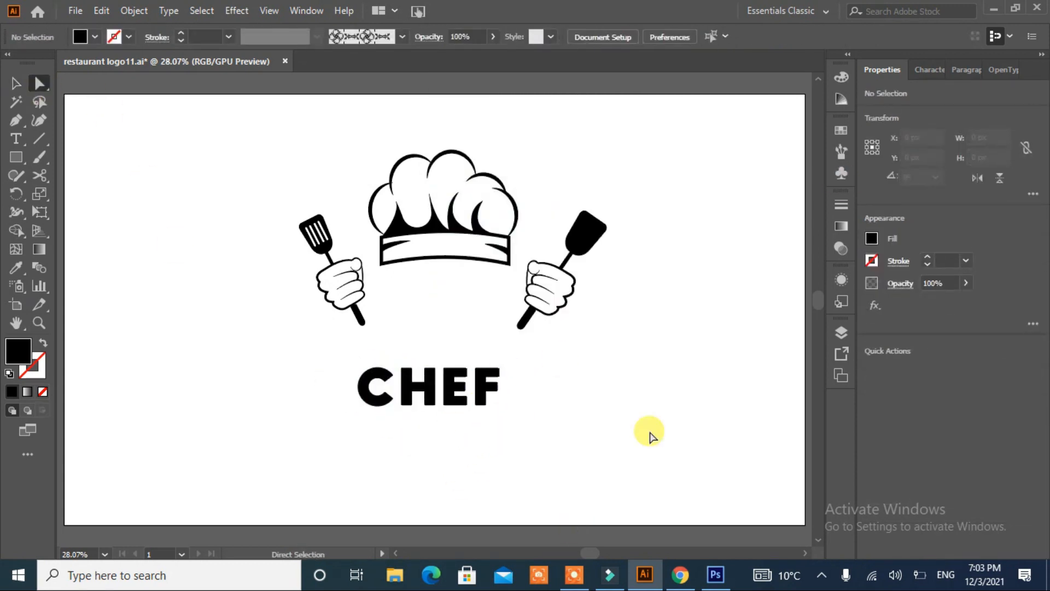
key("ctrl+plus")
key("ctrl+plus")
key("ctrl+plus")
scroll(602, 350, "down", 5)
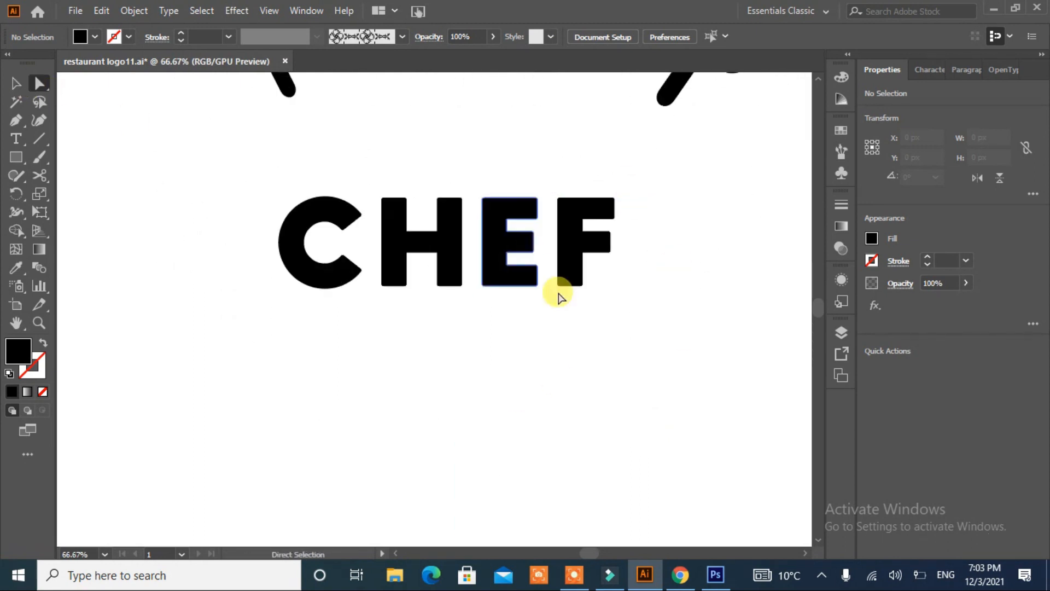
left_click(604, 218)
left_click(623, 204)
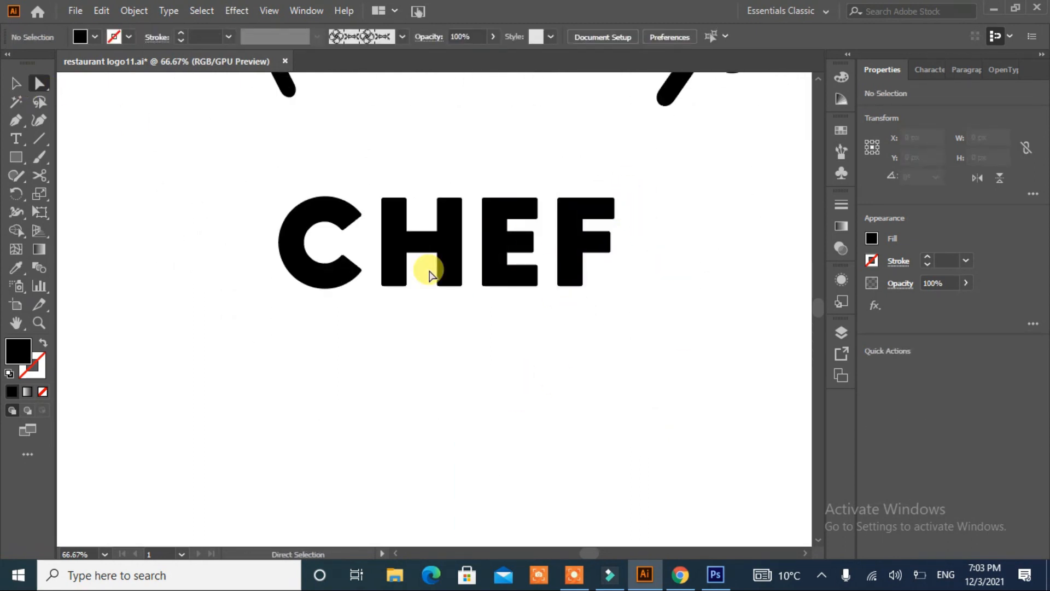
- Restore the live CHEF text, place it between the two hands below the hat and convert it to outlines
key("ctrl+z")
key("ctrl+z")
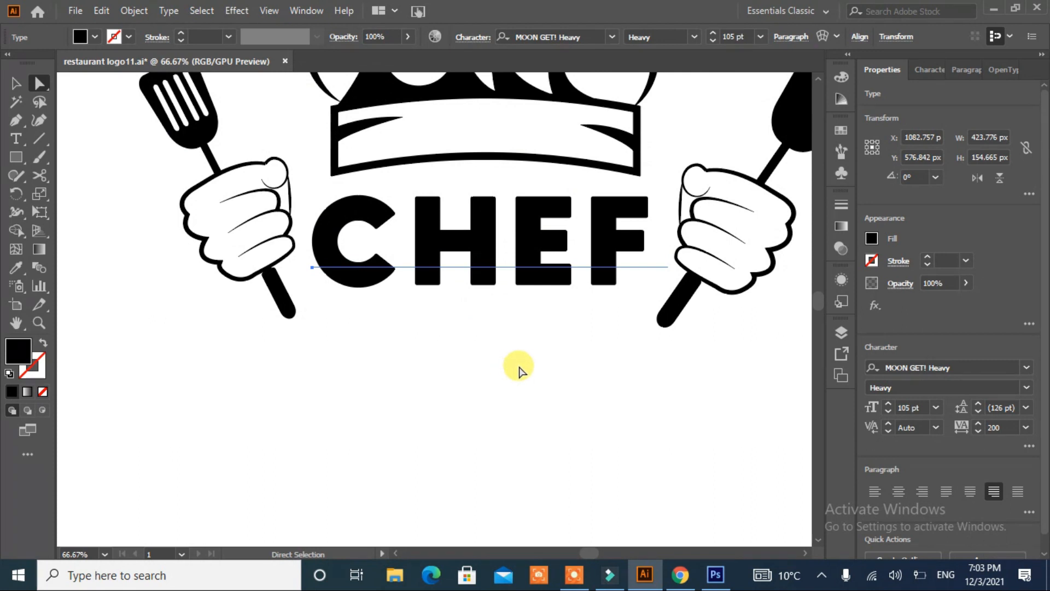
right_click(375, 207)
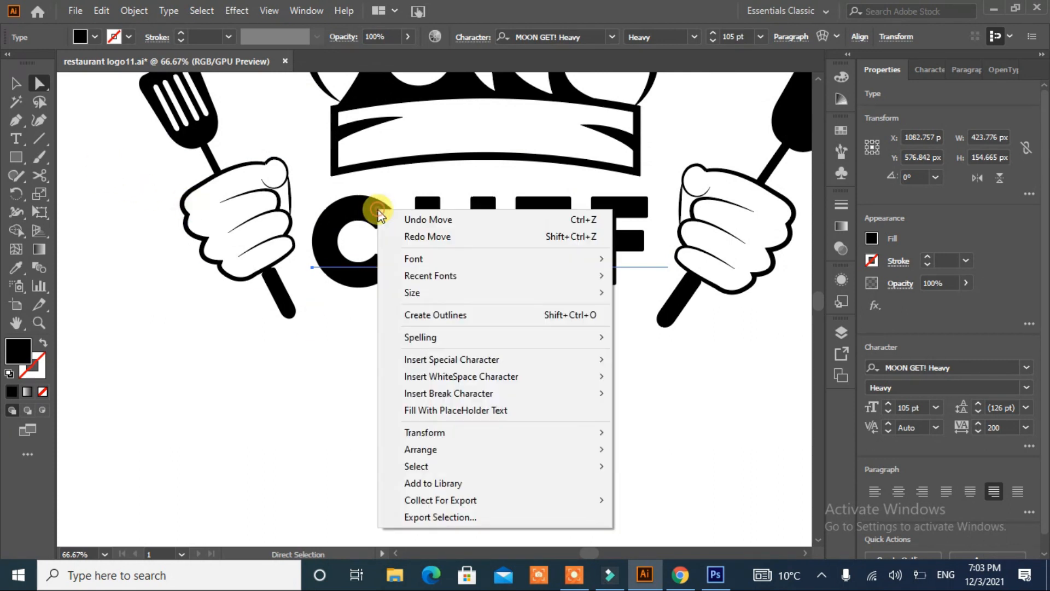
left_click(448, 315)
left_click(14, 85)
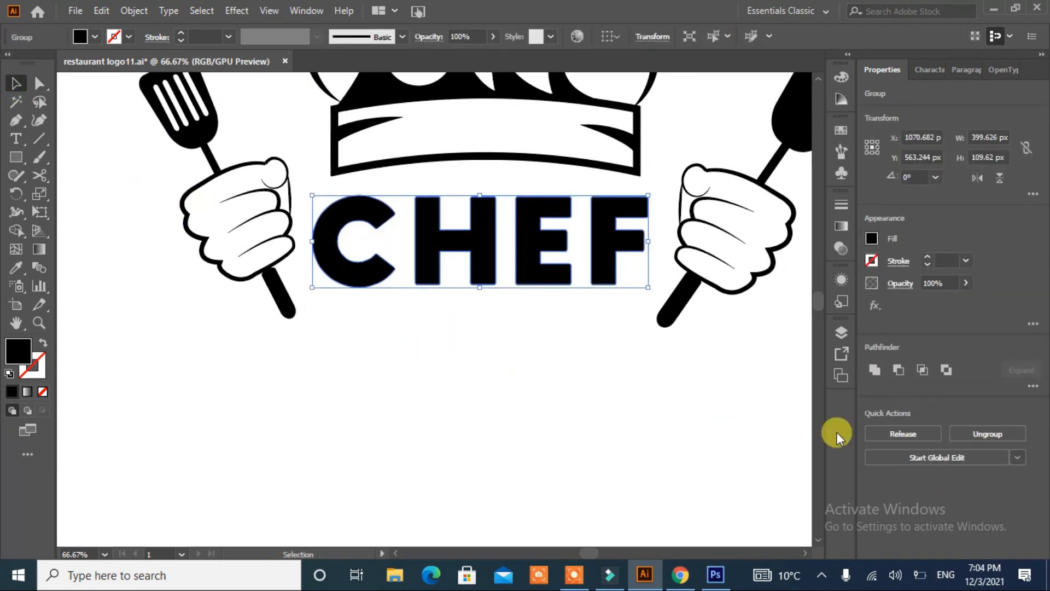
- Offset the paths of the outlined CHEF letters inward by about 7 px
left_click(134, 10)
mouse_move(227, 372)
left_click(415, 424)
scroll(732, 178, "down", 17)
key("Return")
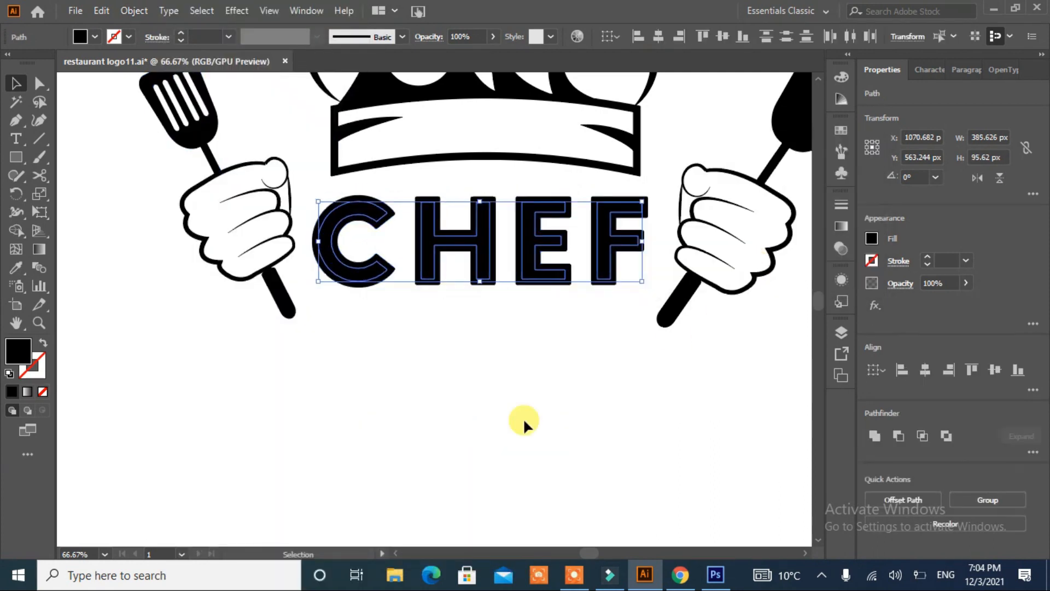
- Hollow out the CHEF letters by removing their inner offset areas with Shape Builder, and nudge the word slightly to the right
left_click(357, 292)
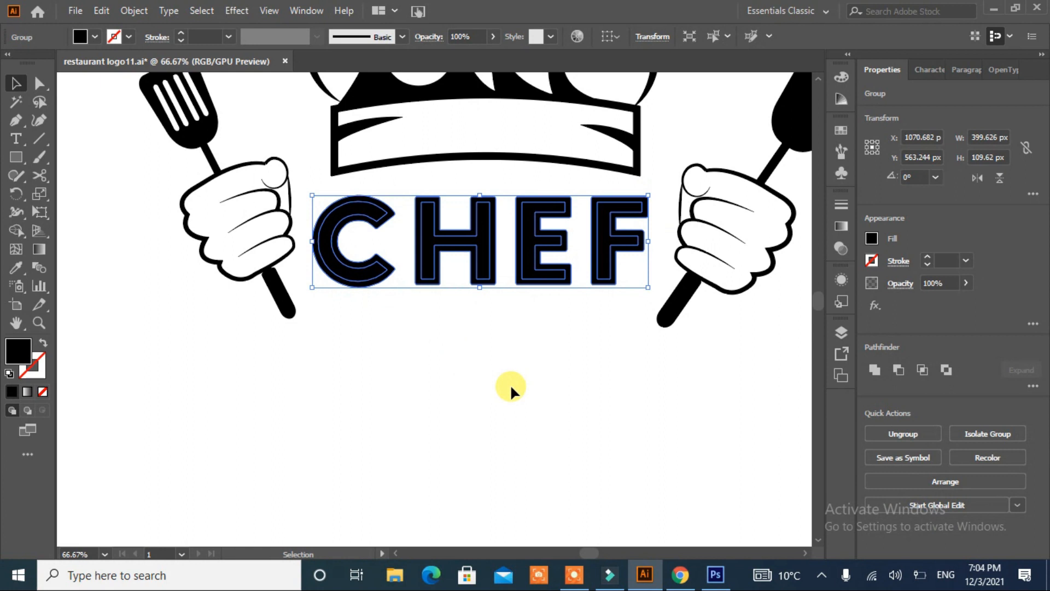
left_click(903, 434)
key("ctrl+z")
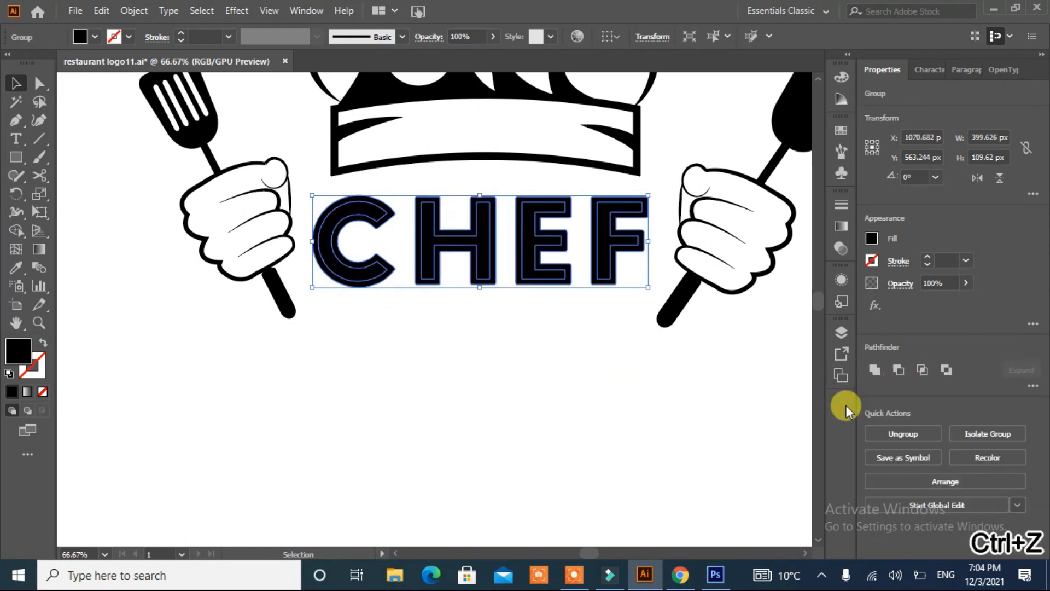
left_click(13, 234)
left_click(330, 262, "alt")
left_click(481, 263, "alt")
left_click(527, 252, "alt")
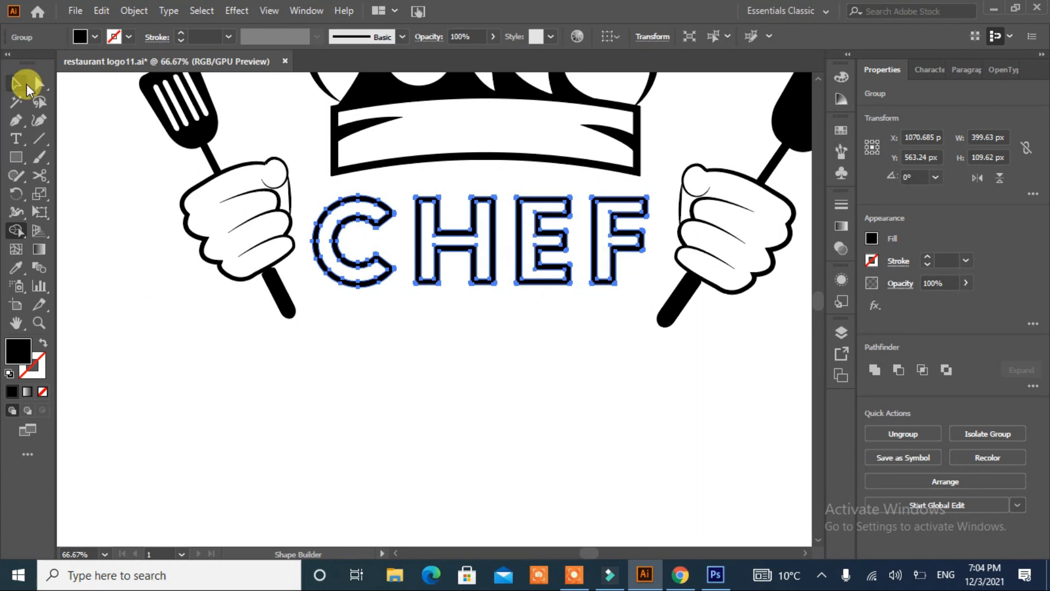
left_click(26, 86)
left_click(494, 389)
left_click_drag(473, 281, 480, 281)
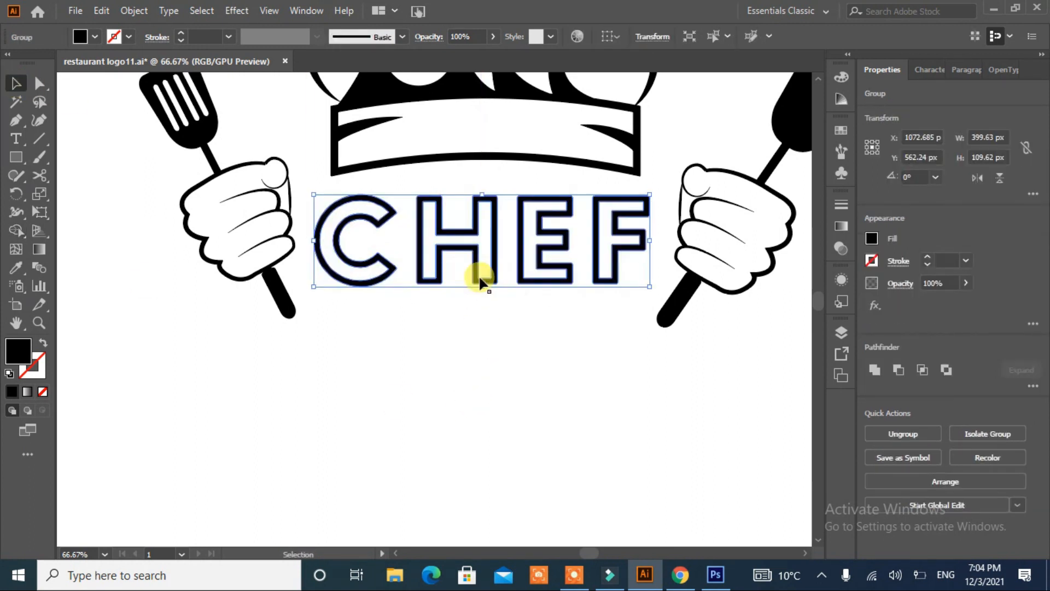
left_click(468, 419)
- Apply a horizontal Arc envelope warp with a gentle upward bend to the hollow CHEF lettering
left_click(433, 280)
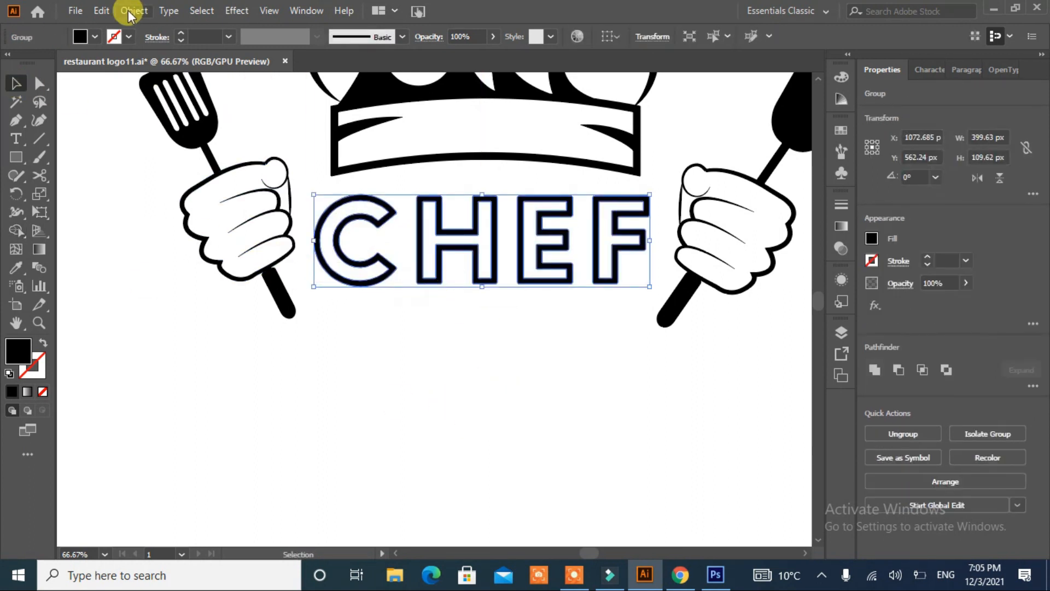
left_click(131, 11)
mouse_move(246, 440)
left_click(421, 439)
scroll(369, 263, "down", 20)
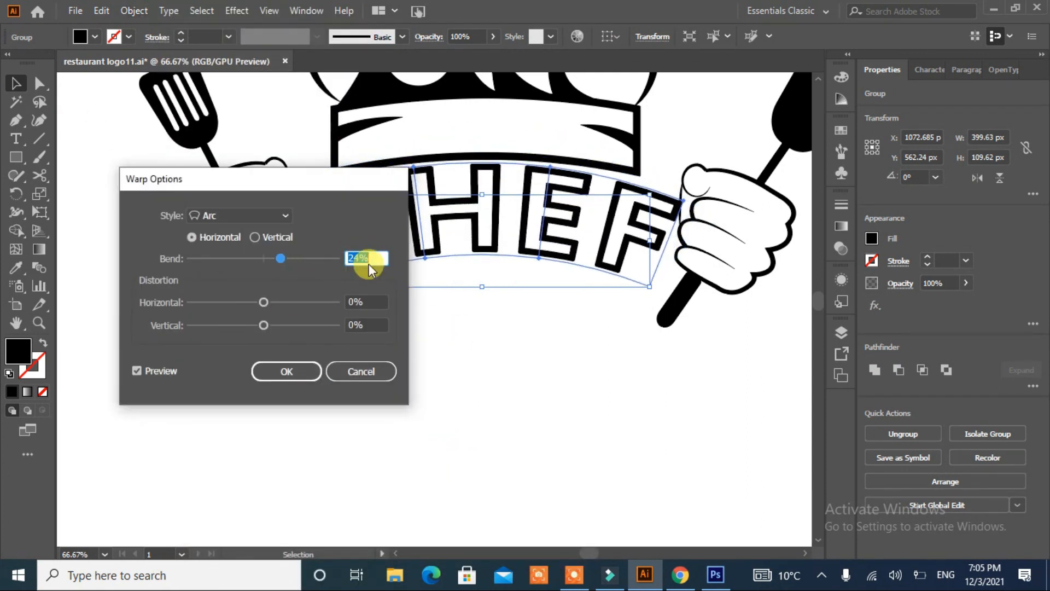
left_click(281, 373)
left_click(445, 380)
left_click(486, 239)
left_click(489, 421)
- Draw a light grey rectangle about 540 × 111 px beneath the arched CHEF lettering
key("m")
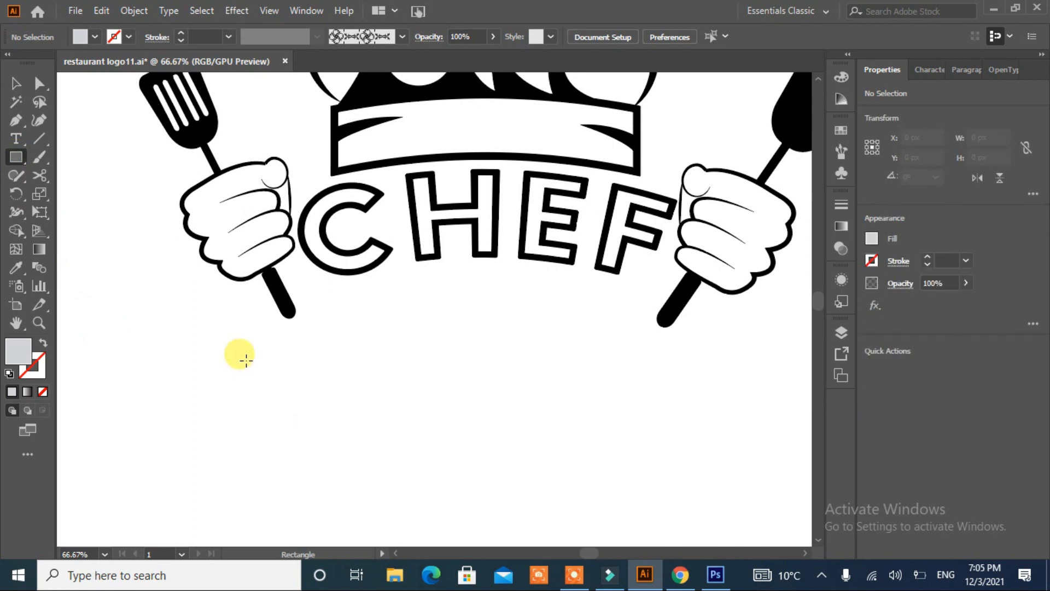
key("ctrl+0")
left_click_drag(335, 347, 524, 386)
left_click_drag(434, 356, 435, 356)
left_click_drag(343, 357, 348, 357)
key("ctrl+z")
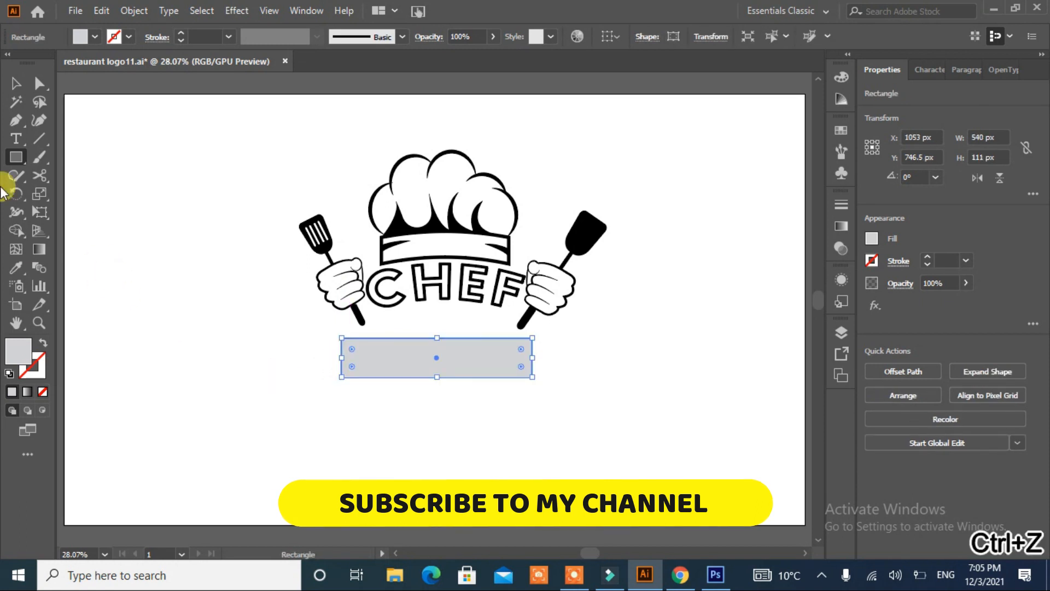
- Narrow the grey rectangle at both ends, reduce its height slightly and shift it under the CHEF lettering
left_click_drag(527, 359, 526, 359)
left_click(471, 410)
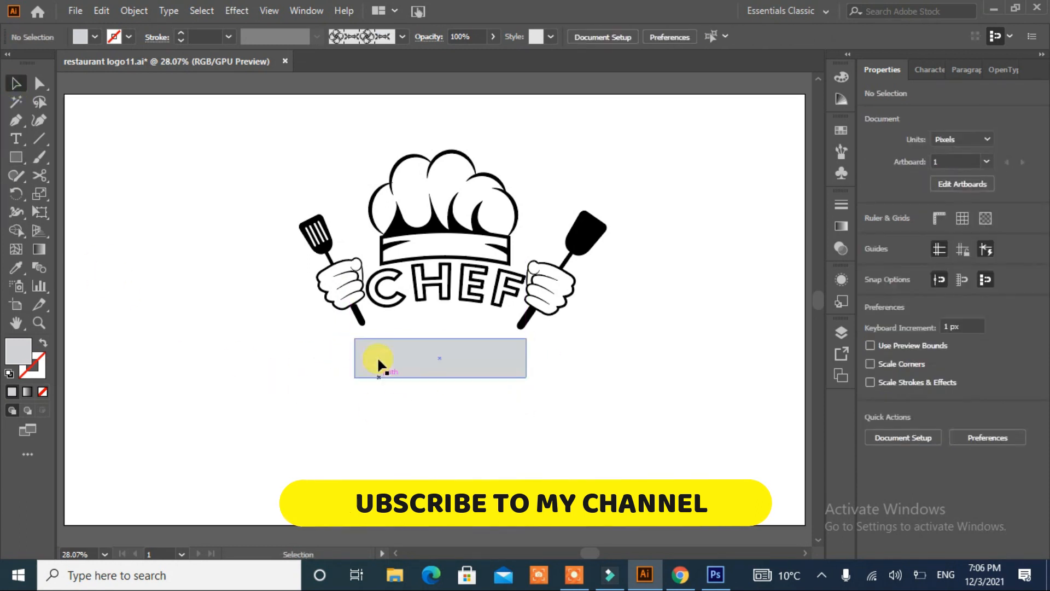
left_click(379, 358)
left_click(427, 422)
left_click_drag(439, 377, 450, 365)
left_click(324, 402)
- Draw a grey square about 91 × 91 px beside the banner's left end and duplicate it beside the right end
left_click_drag(16, 157, 52, 159)
mouse_move(325, 357)
left_mouse_down()
mouse_move(350, 388)
mouse_move(475, 375)
left_mouse_up()
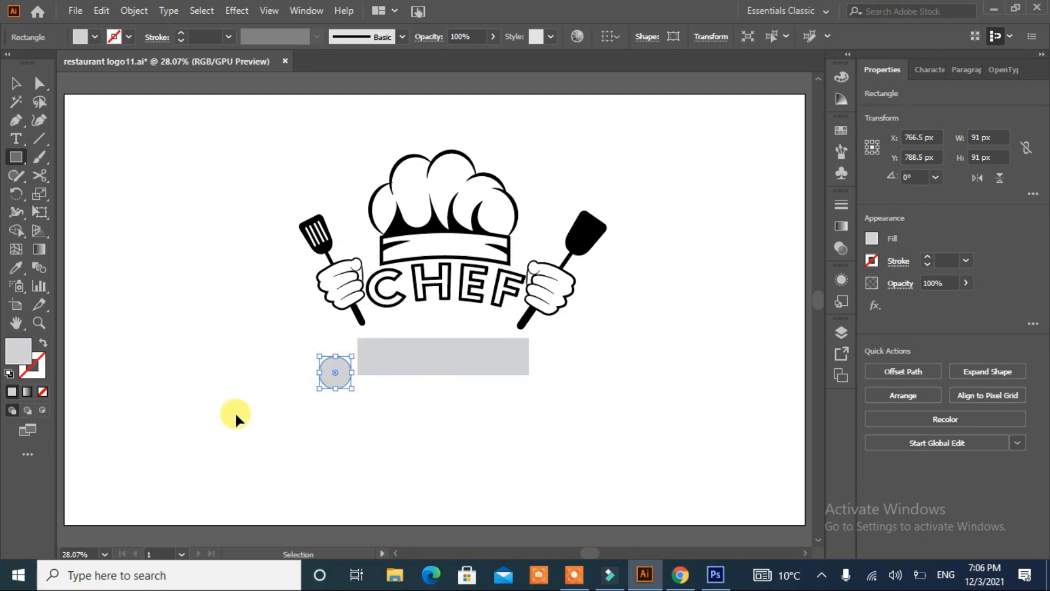
left_click_drag(336, 375, 550, 375)
- Add an anchor point midway on each square's outer side and pull it inward to form notched ribbon tails
left_click_drag(16, 120, 60, 141)
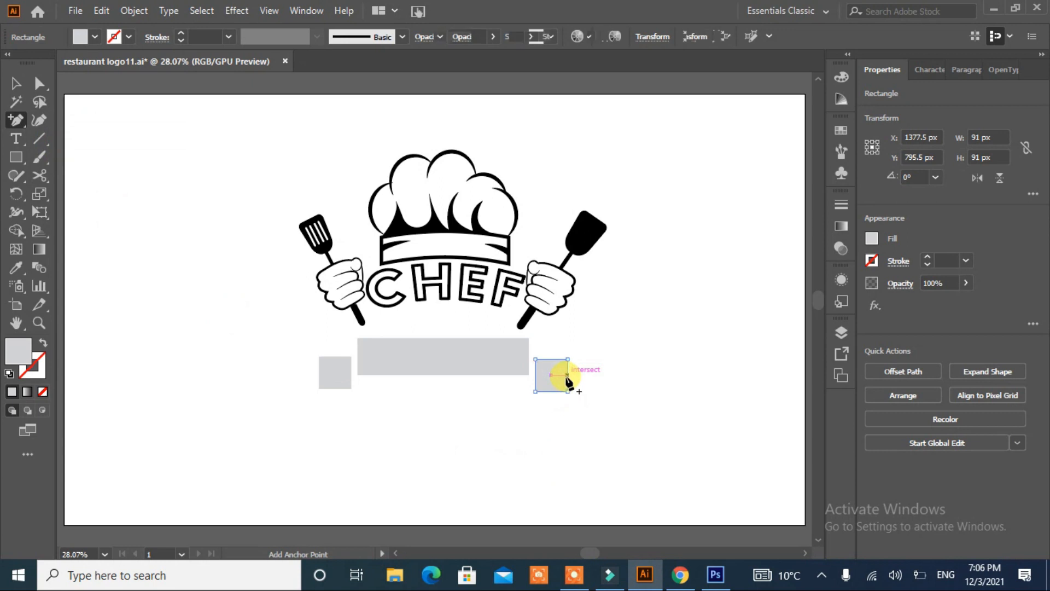
left_click(568, 375)
left_click(317, 367)
left_click(644, 307)
left_click(320, 375)
key("a")
left_click_drag(319, 372, 335, 373)
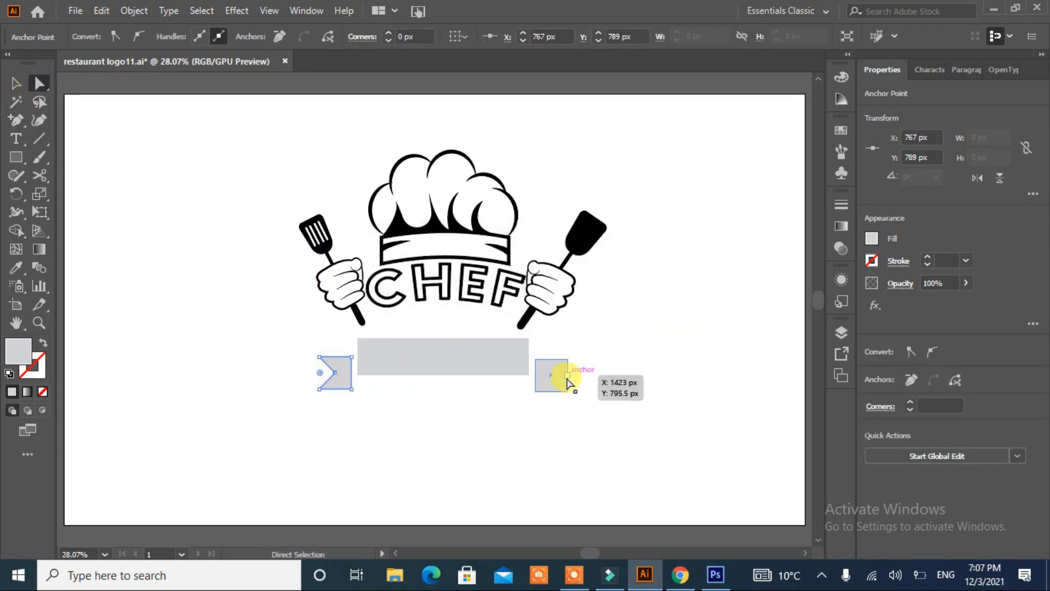
left_click_drag(552, 376, 552, 375)
left_click(361, 438)
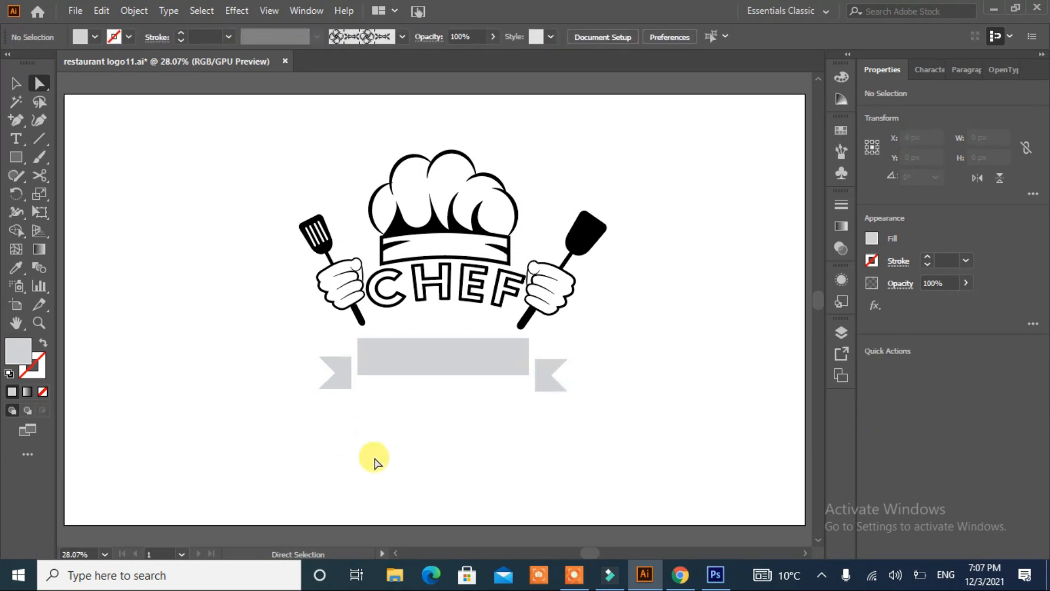
- Draw a small triangular fold about 53 × 28 px under the banner's lower-left corner with the Pen tool
left_click_drag(16, 119, 55, 120)
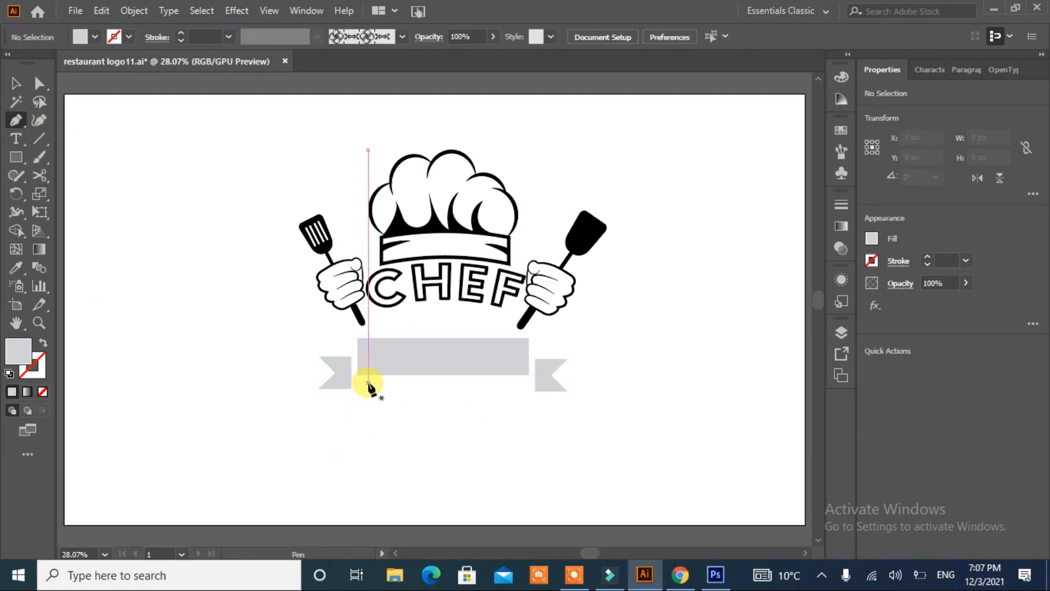
left_click_drag(359, 380, 370, 391)
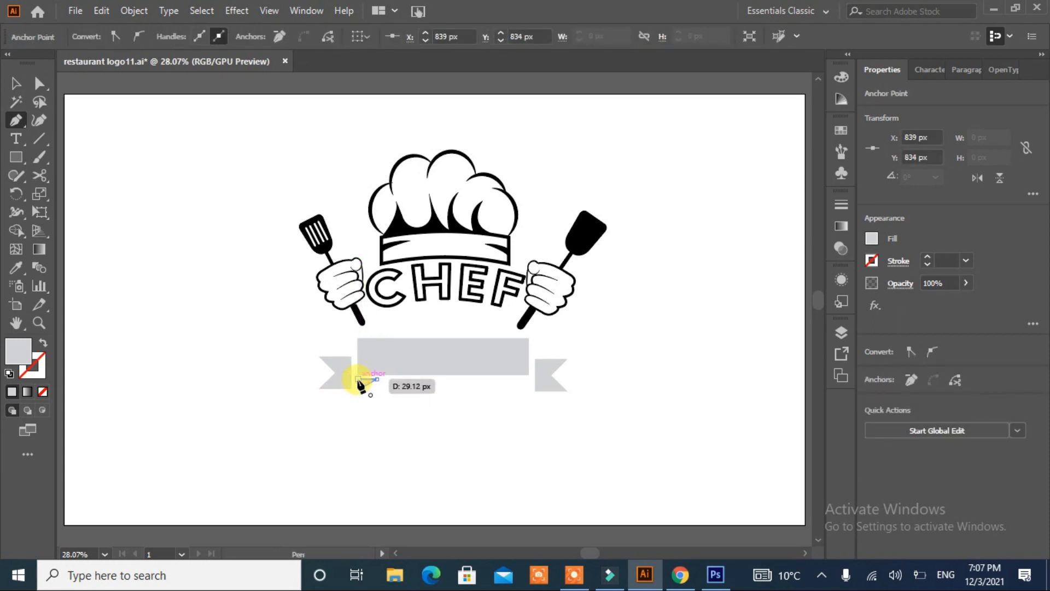
left_click(35, 85)
left_click(362, 387)
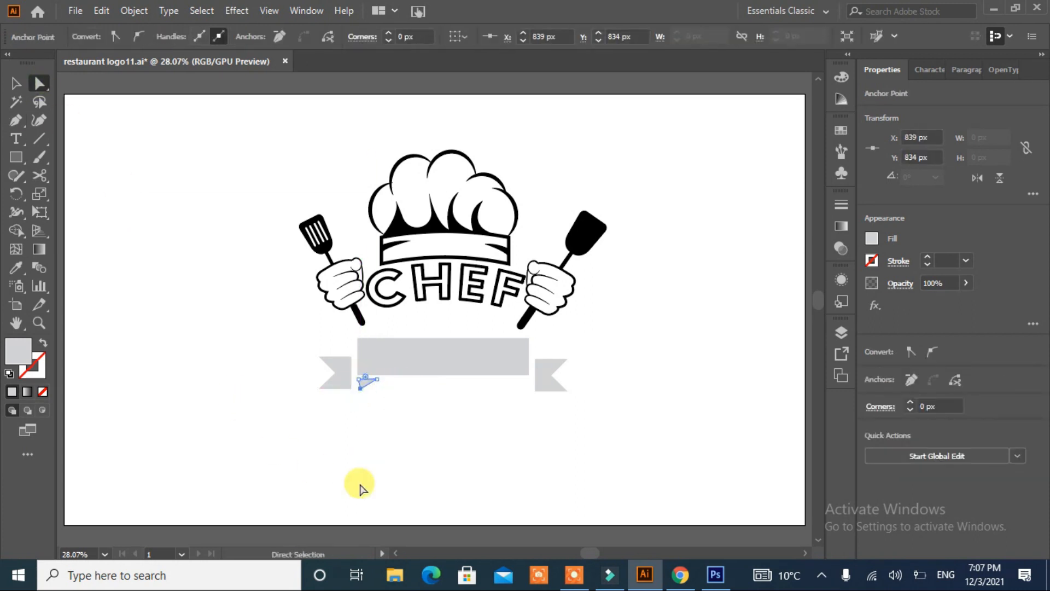
left_click(372, 436)
- Create a reflected copy of the triangular fold and place it under the banner's lower-right corner
left_click(365, 385)
left_click(16, 84)
left_click(152, 310)
right_click(362, 385)
mouse_move(472, 287)
left_click(564, 342)
left_click(658, 441)
left_click_drag(521, 383, 520, 383)
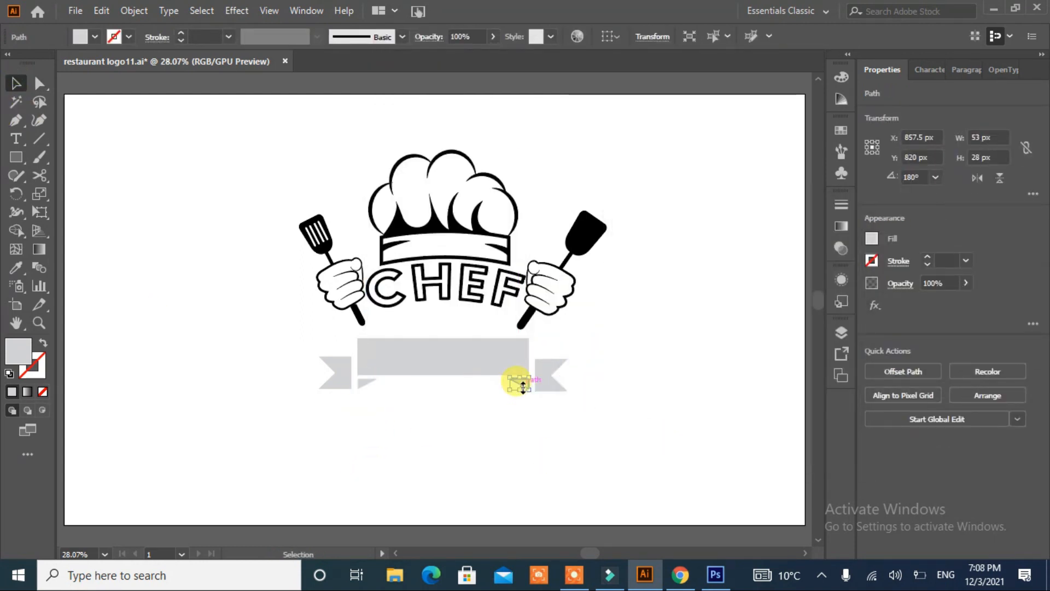
left_click(564, 450)
- Draw a thin grey strip about 483 × 6 px and try it across the upper part of the banner
key("m")
left_click_drag(134, 329, 305, 332)
left_click(200, 400)
left_click(487, 313)
key("Delete")
left_click(10, 86)
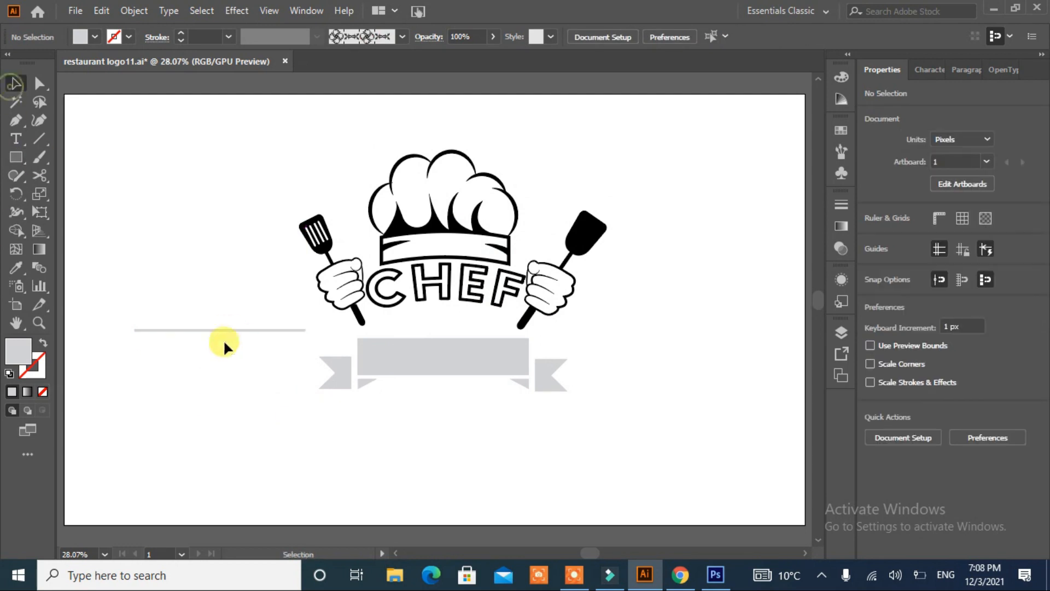
left_click_drag(437, 346, 450, 344)
left_click(511, 333)
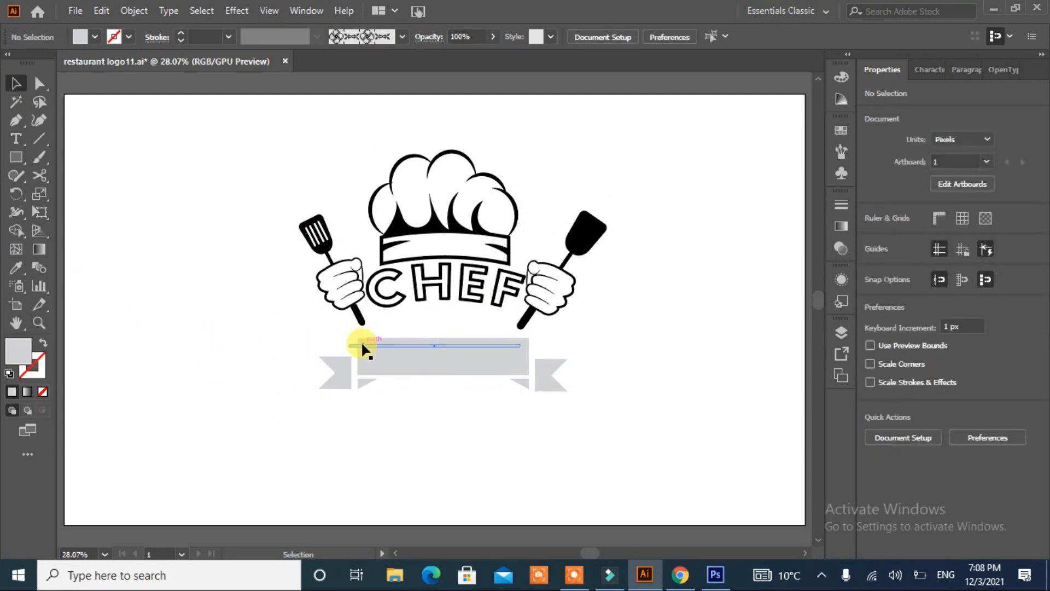
- Lengthen the thin strip to about 623 px and lay two of them across the banner, near its upper and lower edges
left_click(132, 327)
key("a")
left_click_drag(293, 302, 275, 351)
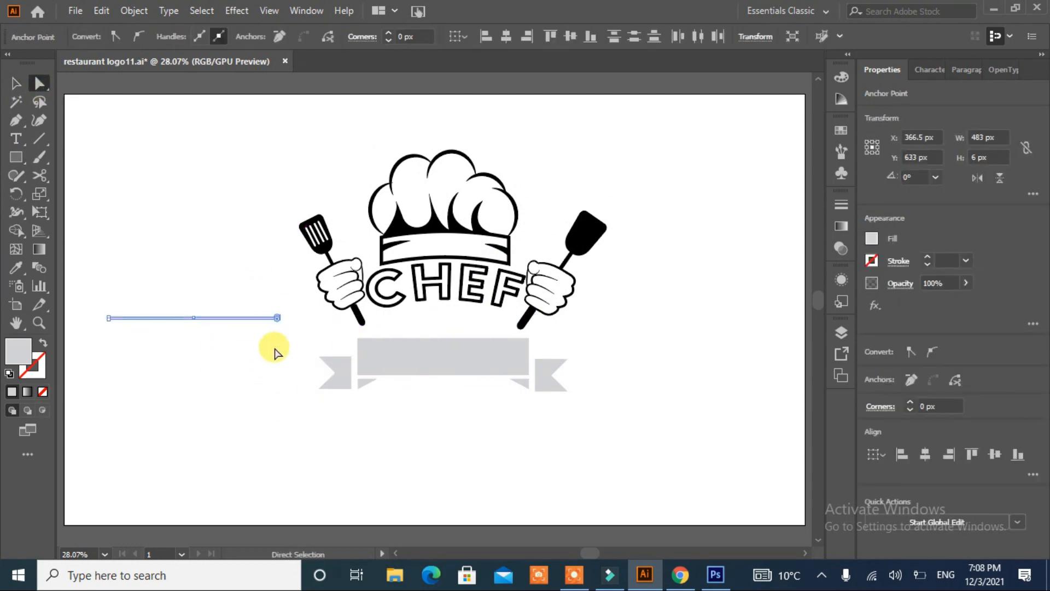
left_click_drag(258, 338, 470, 372)
left_click(125, 350)
- Group the two thin strips and align them horizontally centred with the banner's main rectangle
left_click(14, 85)
left_click(335, 344, "shift")
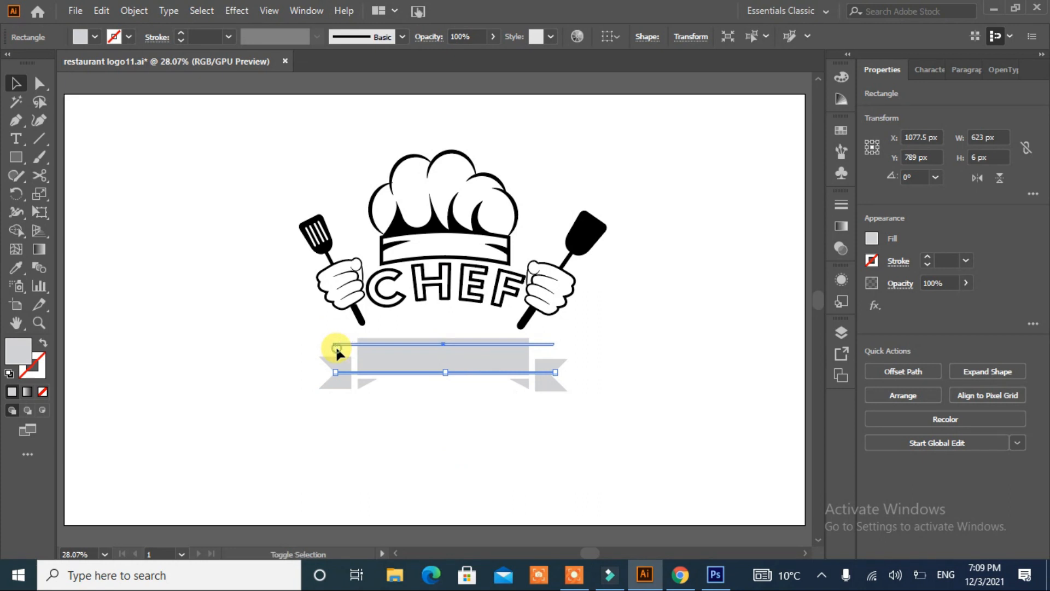
key("ctrl+g")
left_click(431, 359, "shift")
left_click(925, 370)
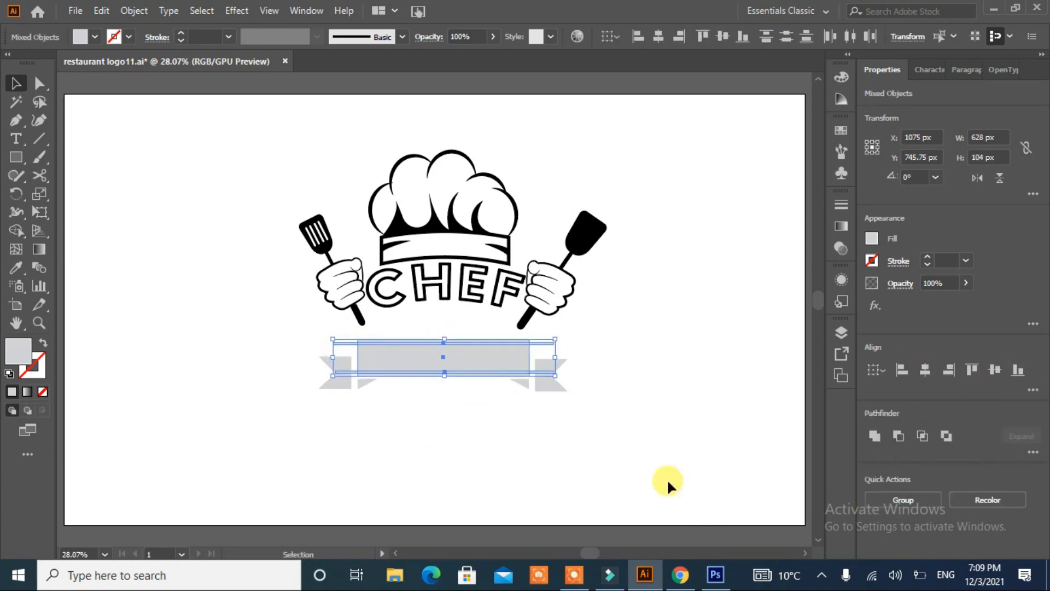
- Unite the two strips and subtract them from the banner rectangle with Minus Front, cutting two thin gaps
left_click(644, 450)
left_click(540, 343)
left_click(874, 370)
left_click(637, 437)
left_click(540, 343)
left_click(506, 359, "shift")
left_click(902, 437)
left_click(401, 468)
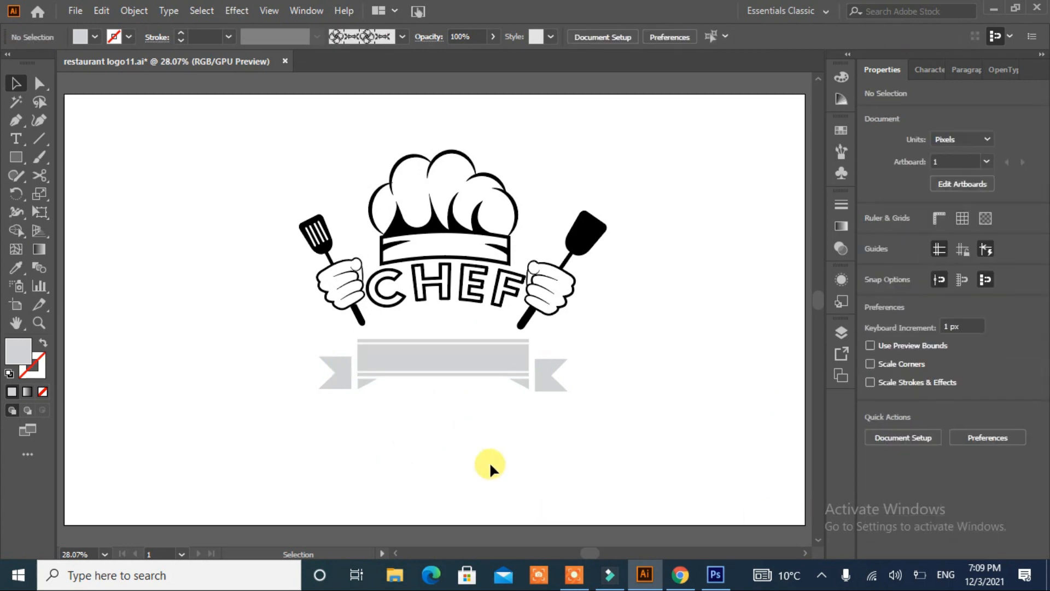
- Fill all the banner pieces, including ribbon ends and folds, with black
left_click(368, 431)
left_click_drag(597, 357, 243, 405)
left_click(94, 37)
left_click(46, 63)
left_click(129, 233)
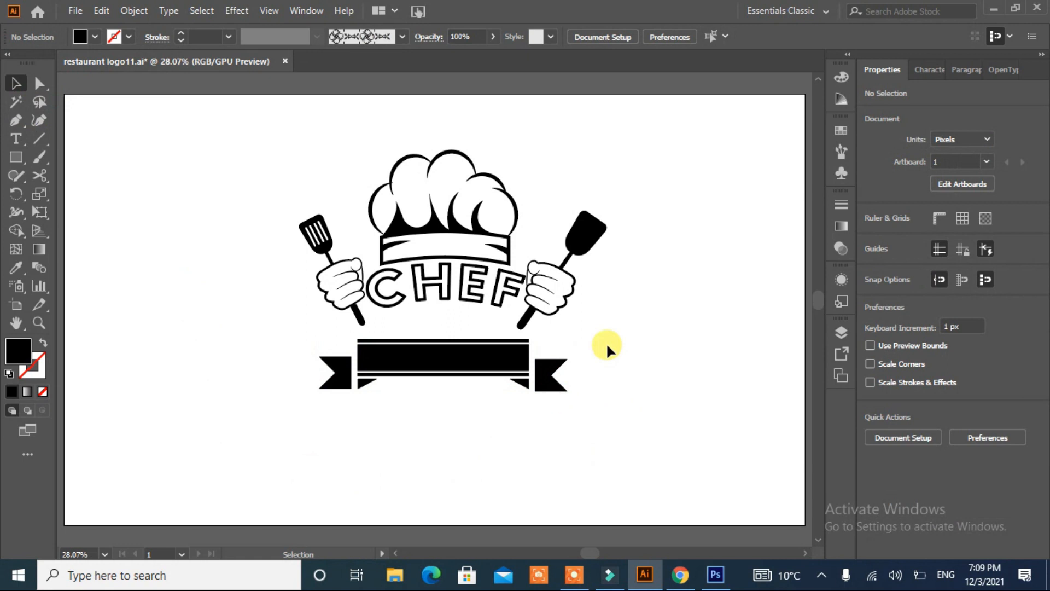
- Bend all the banner pieces together into an upward arch with an envelope warp
left_click_drag(605, 346, 345, 429)
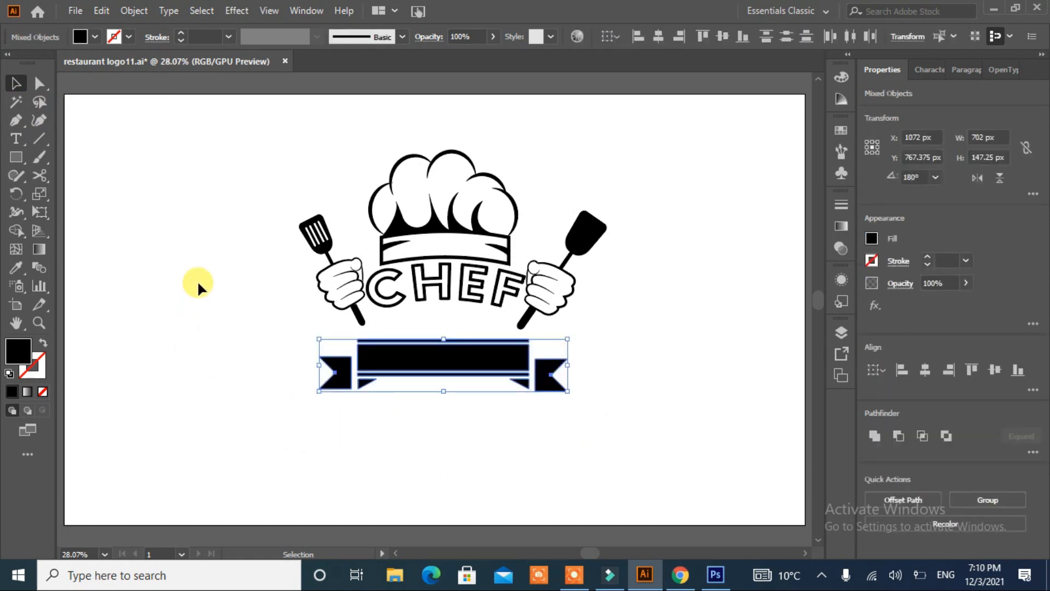
left_click(134, 10)
mouse_move(218, 388)
mouse_move(328, 439)
left_click(469, 441)
left_click(300, 370)
left_click(412, 459)
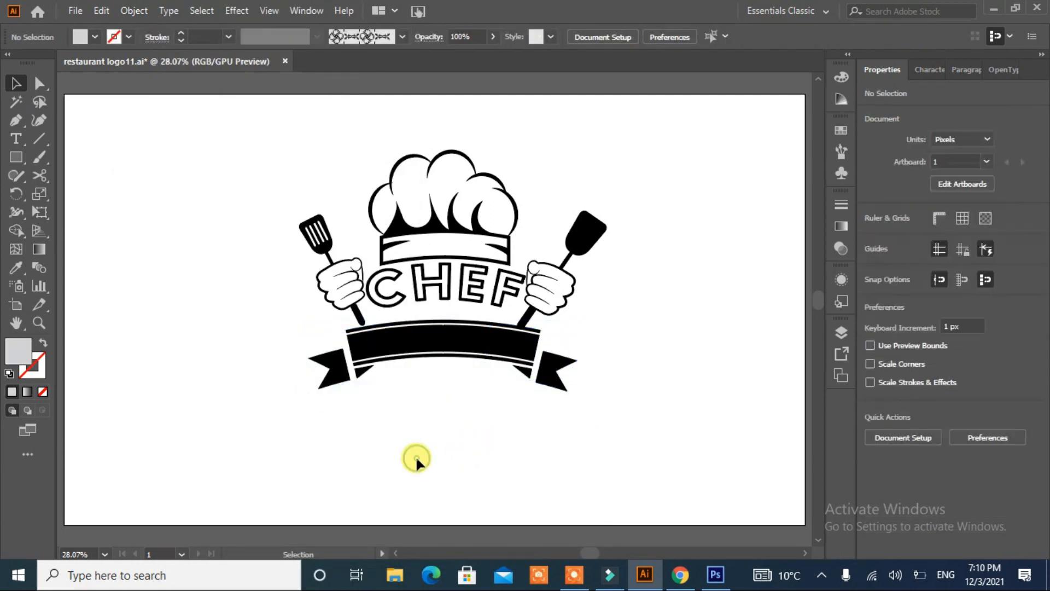
- Move the whole logo slightly to the right and up on the artboard
left_click(438, 351)
left_click_drag(438, 352, 476, 345)
left_click(553, 432)
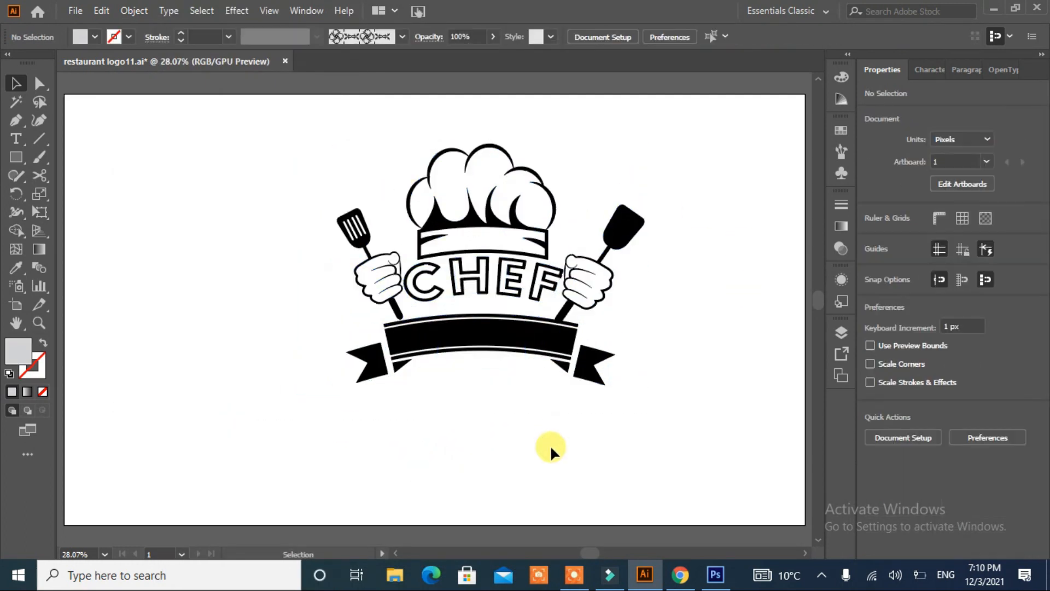
- Try drawing an arched path across the banner's width with the Pen tool
key("p")
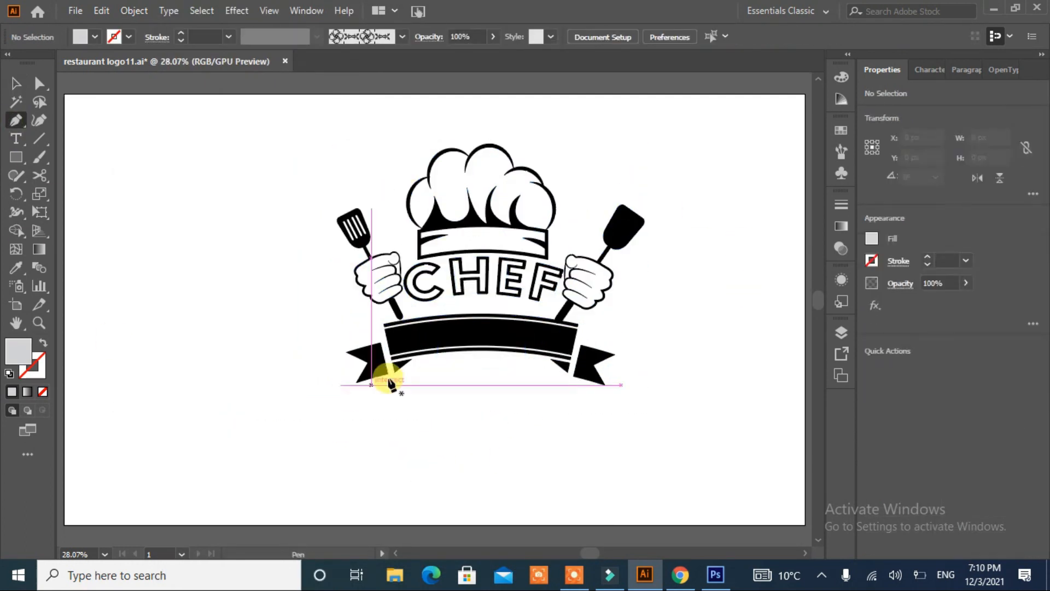
left_click(388, 351)
left_click_drag(574, 350, 681, 374)
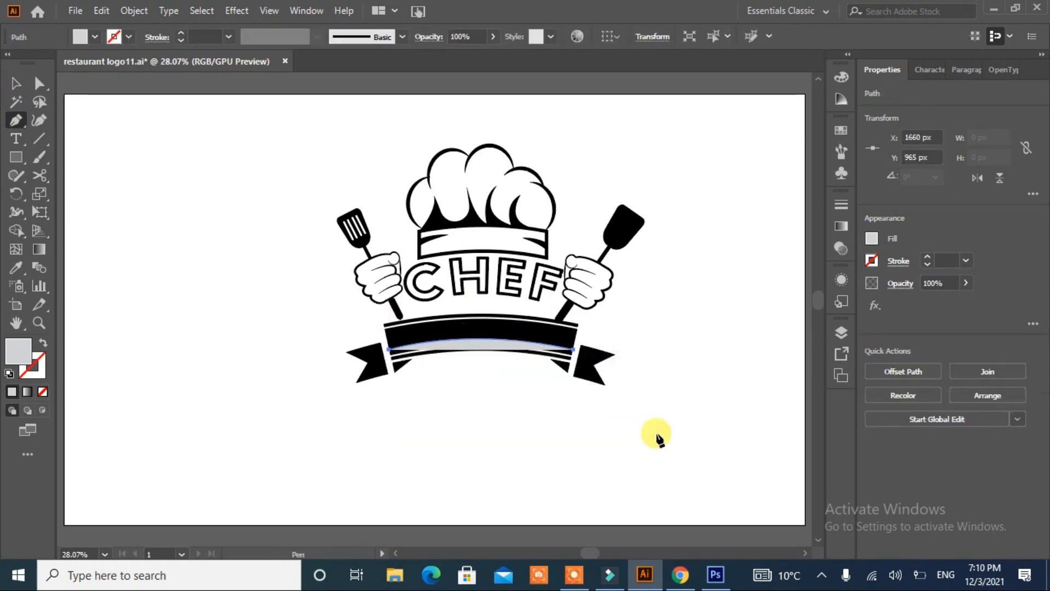
- Warp the white TAG LINE HERE text with a horizontal Arc envelope at 11% bend
key("alt+o")
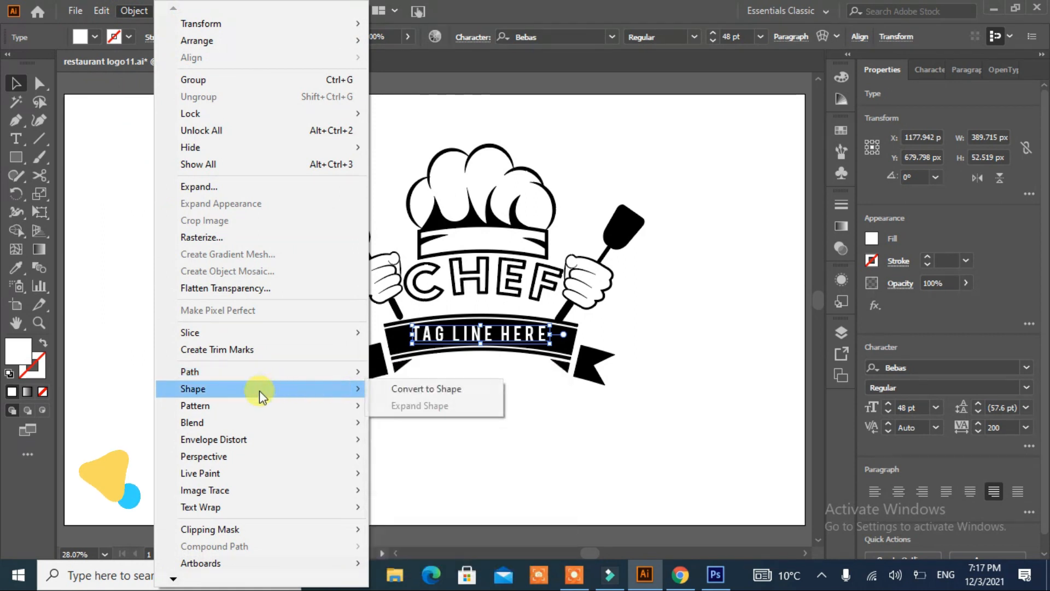
mouse_move(253, 437)
left_click(437, 440)
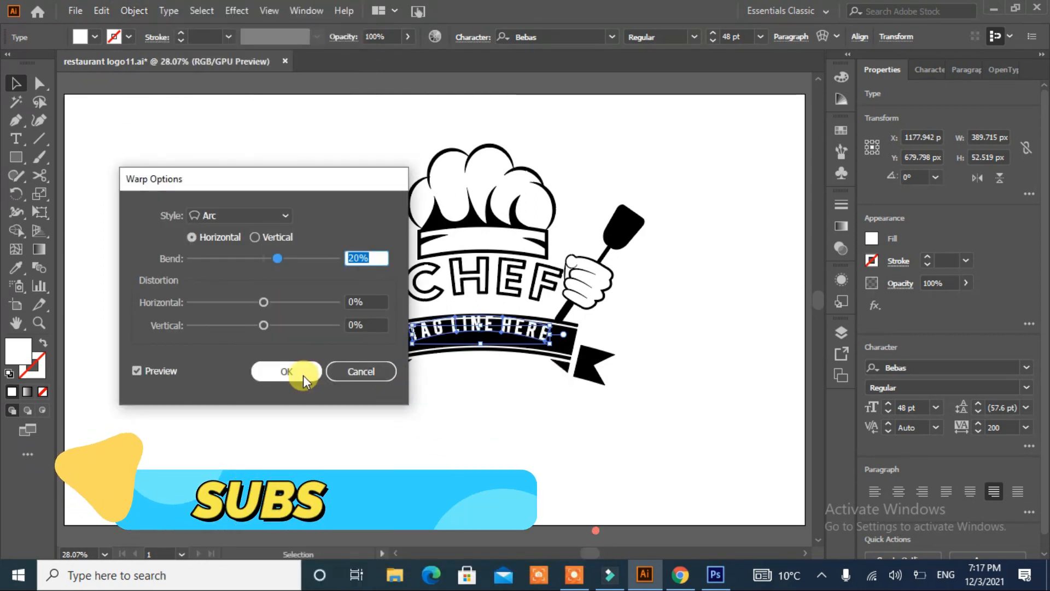
key("Down")
key("Down")
key("Down")
key("Down")
key("Down")
key("Down")
key("Down")
key("Down")
key("Down")
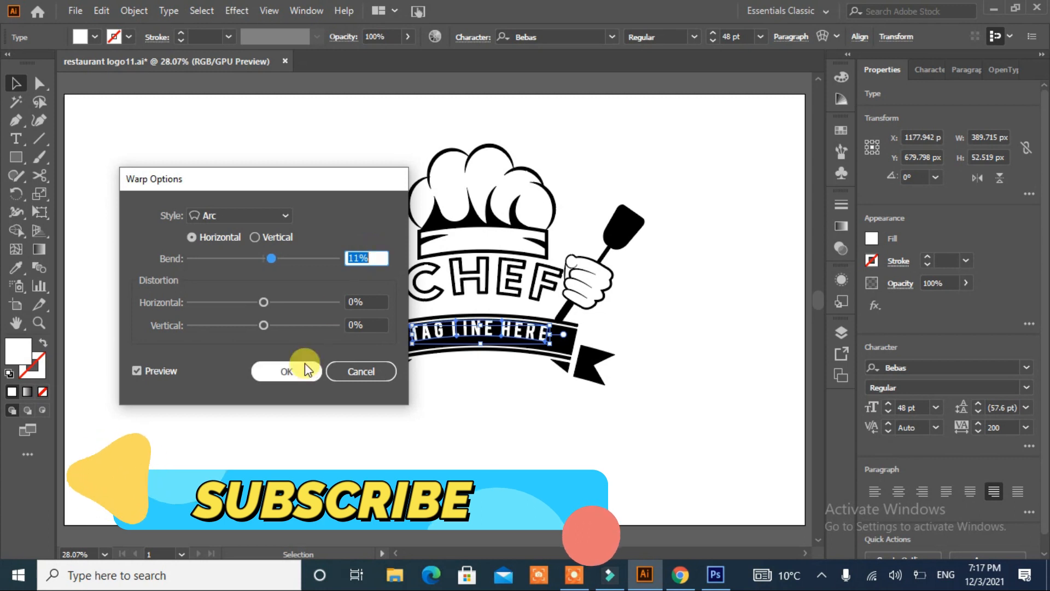
left_click(292, 372)
- Nudge the arched tagline down to sit midway between the banner's two stripes
key("Down")
key("Down")
key("Down")
key("Down")
key("Down")
key("Down")
key("Down")
key("Down")
key("Down")
key("Down")
key("Down")
key("Down")
key("Down")
key("Down")
key("Down")
key("Down")
key("Down")
key("Down")
key("Down")
key("Down")
key("Down")
key("Down")
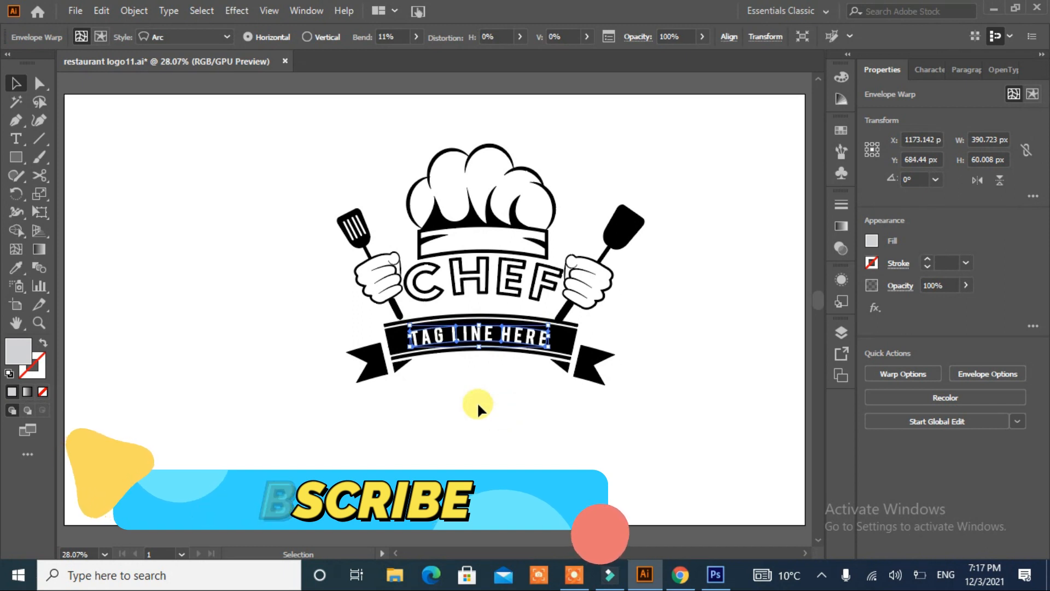
left_click(477, 402)
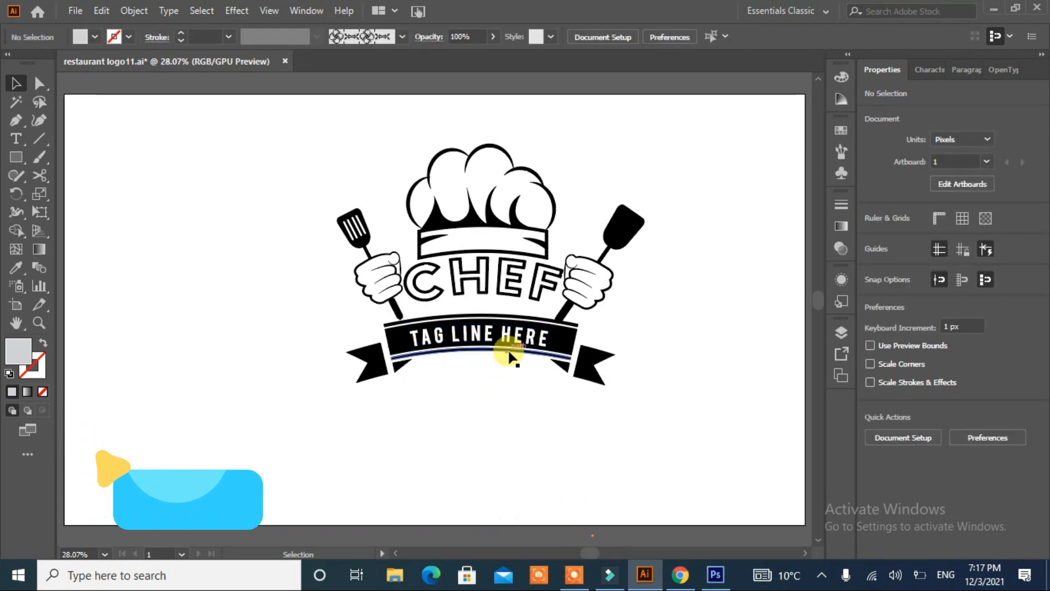
- Nudge the arched tagline about 10 px to the right to centre it on the banner
left_click(477, 336)
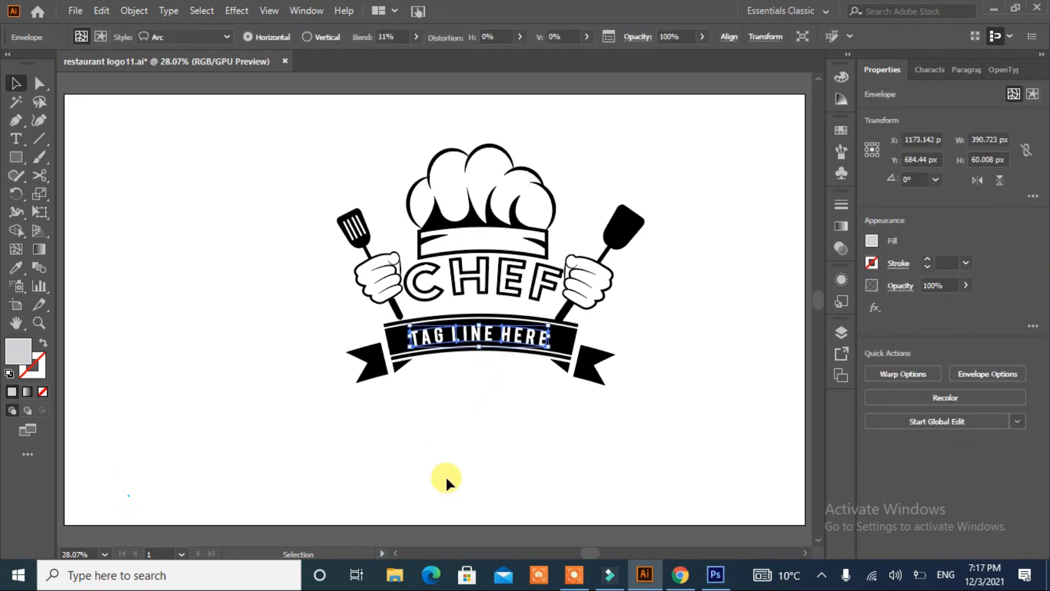
key("Right")
key("Right")
key("Right")
key("Right")
key("Right")
key("Right")
key("Right")
key("Right")
key("Right")
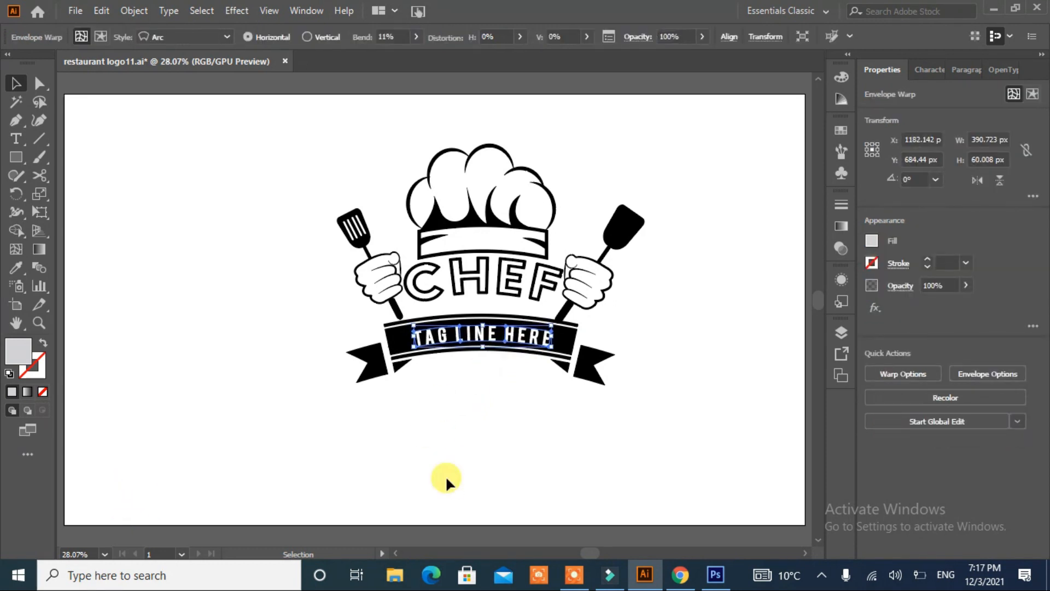
left_click(445, 475)
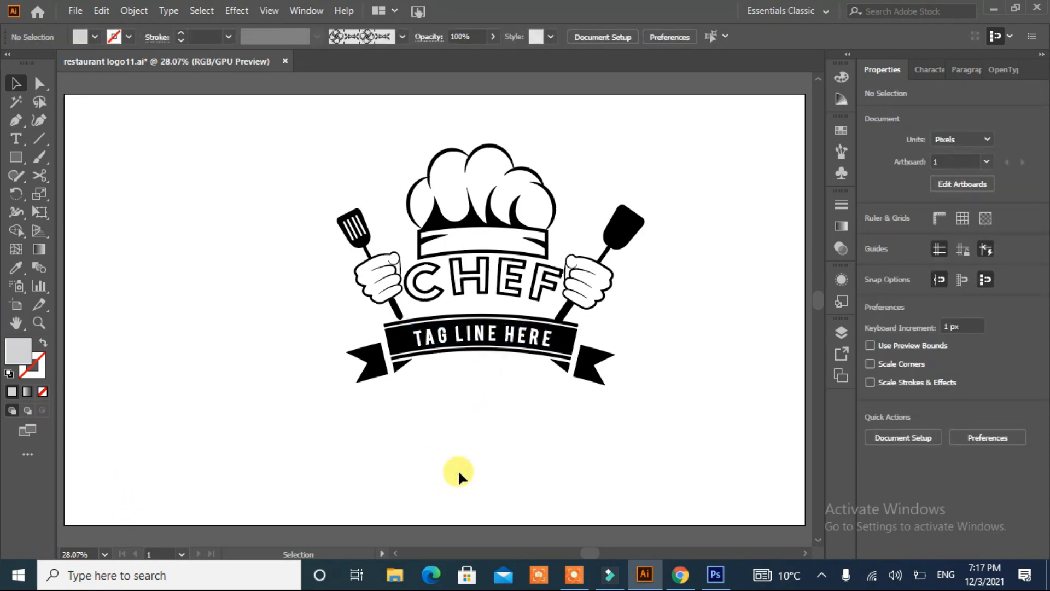
left_click(455, 336)
left_click(486, 442)
- Expand the warped tagline into plain editable shapes
left_click(475, 340)
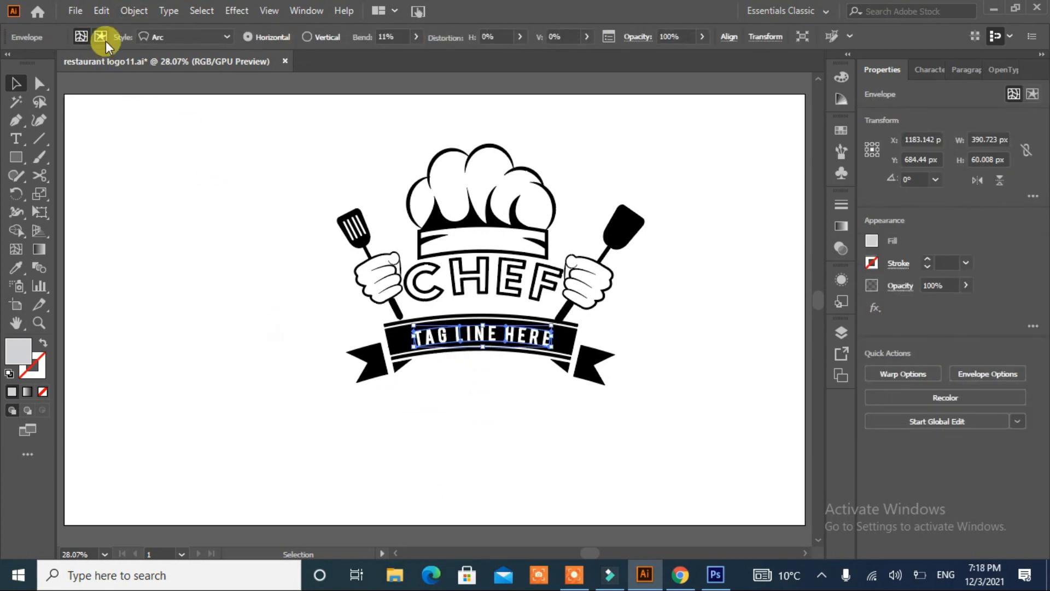
left_click(134, 11)
left_click(186, 182)
left_click(504, 377)
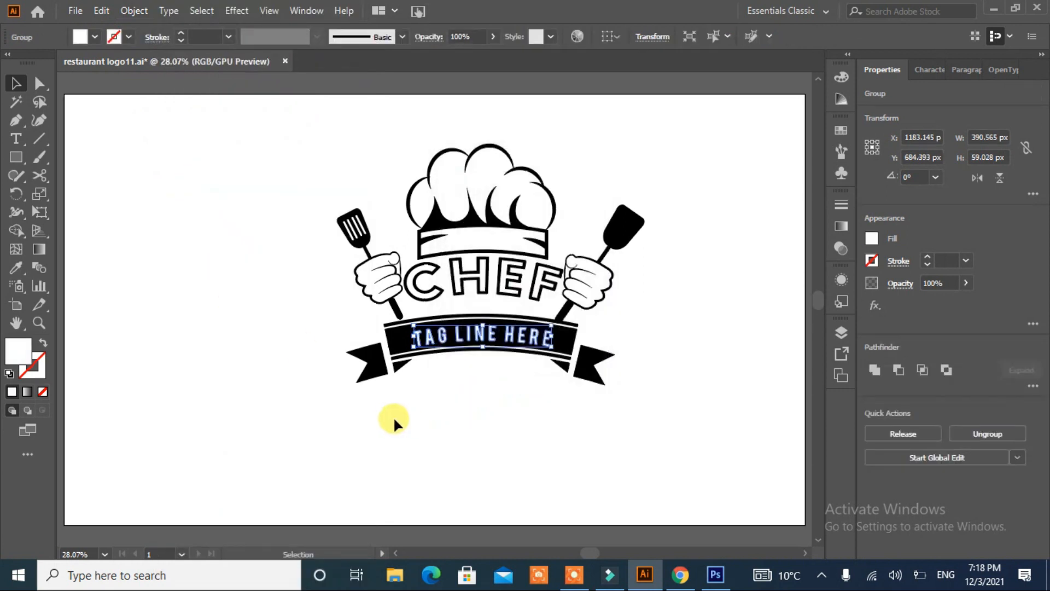
left_click(388, 412)
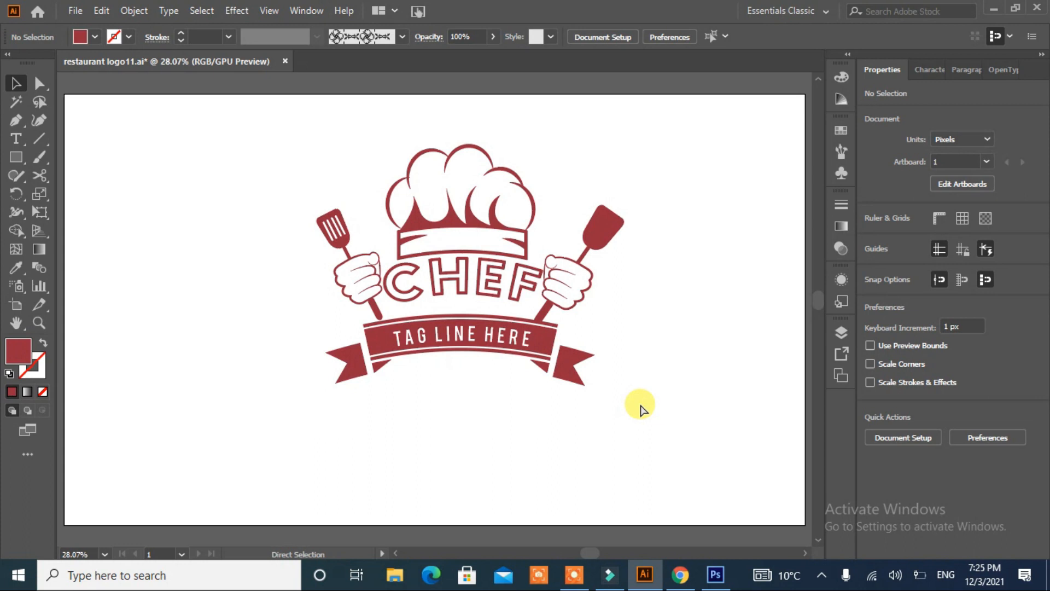
- Enlarge the view to 50% and examine the finished red logo
key("ctrl+equal")
key("ctrl+equal")
scroll(757, 356, "up", 3)
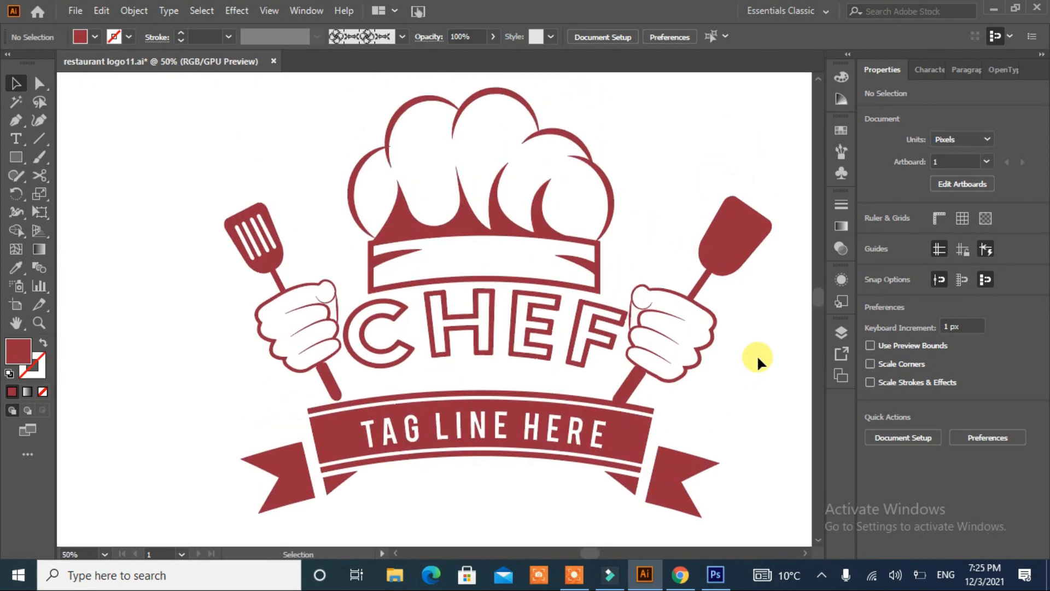
left_click_drag(629, 348, 594, 342)
left_click(706, 405)
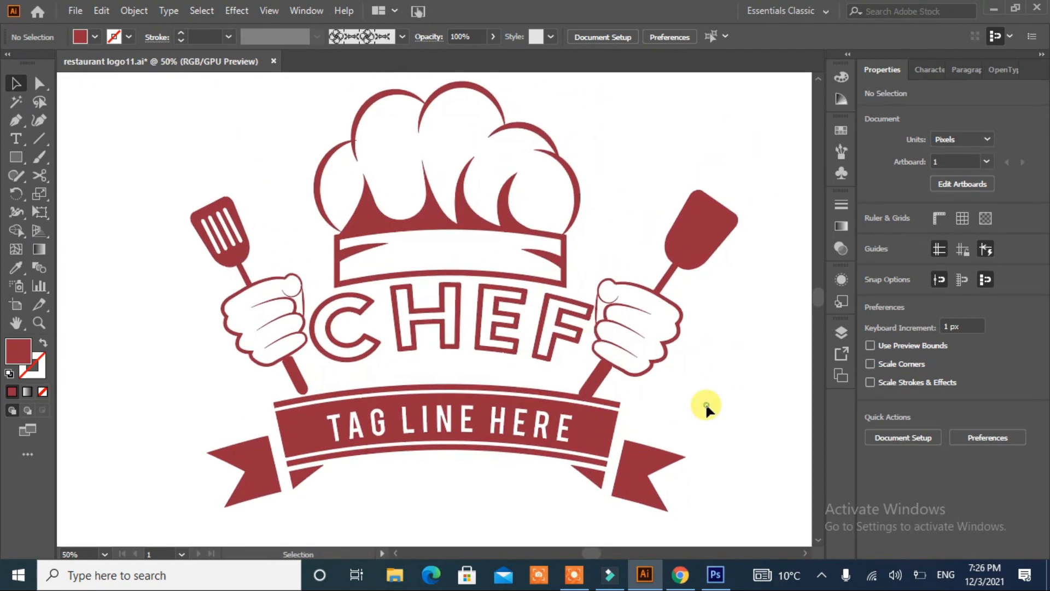